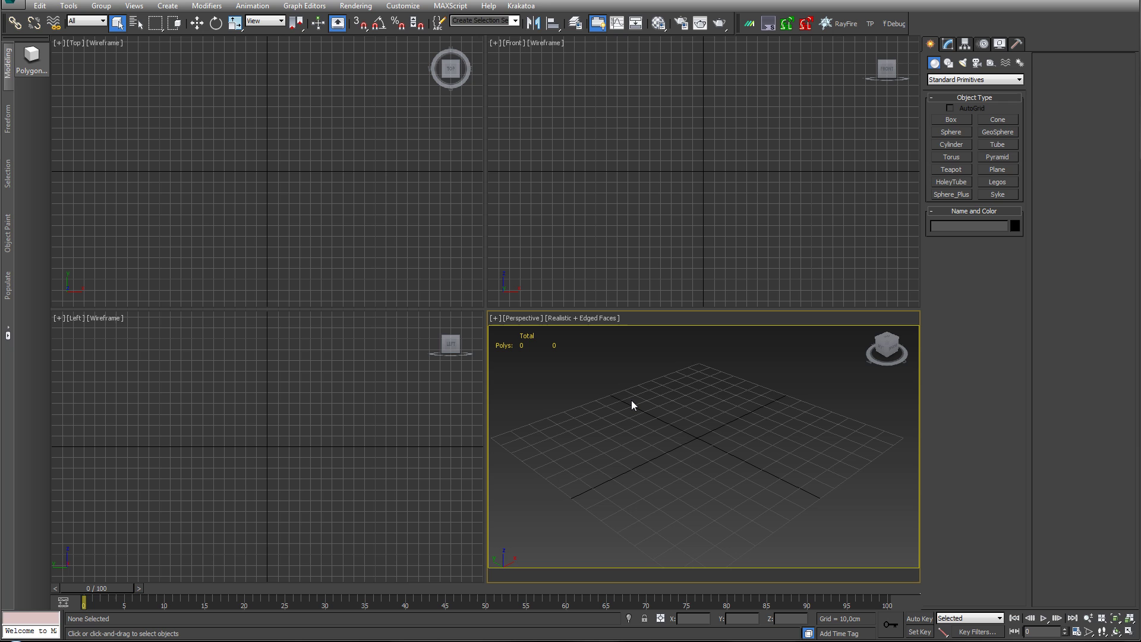
{"action": "middle_click_drag", "start_coordinate": [687, 427], "coordinate": [688, 414]}
{"action": "scroll", "coordinate": [689, 413], "scroll_direction": "down", "scroll_amount": 2}
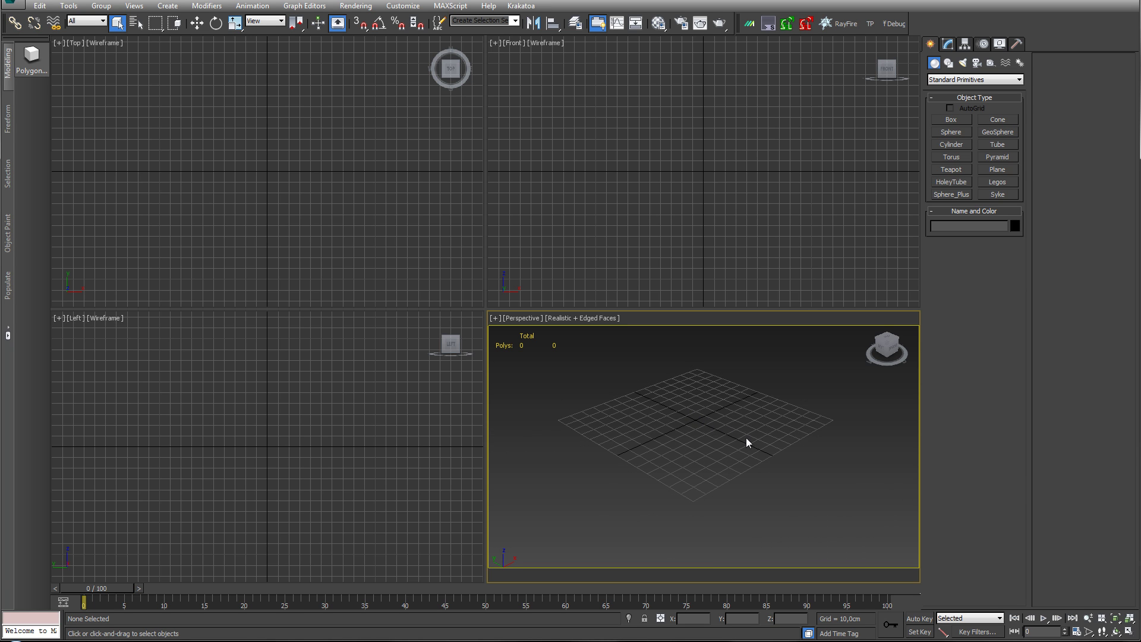
{"action": "middle_click_drag", "start_coordinate": [748, 433], "coordinate": [694, 434], "text": "alt"}
{"action": "scroll", "coordinate": [736, 418], "scroll_direction": "up", "scroll_amount": 3}
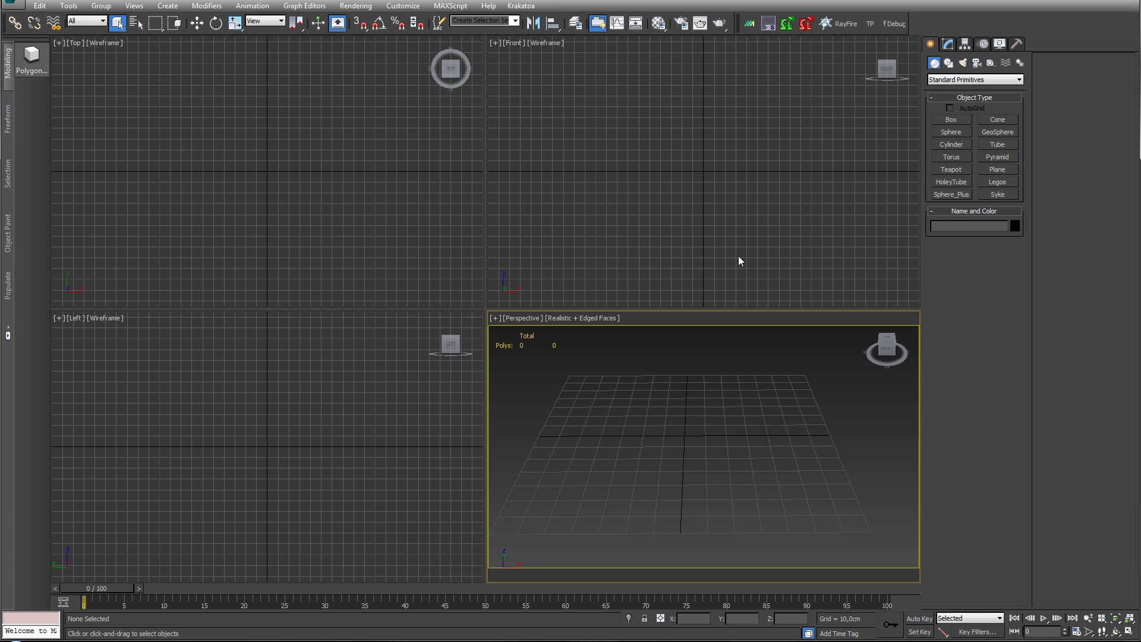
{"action": "left_click", "coordinate": [1003, 195]}
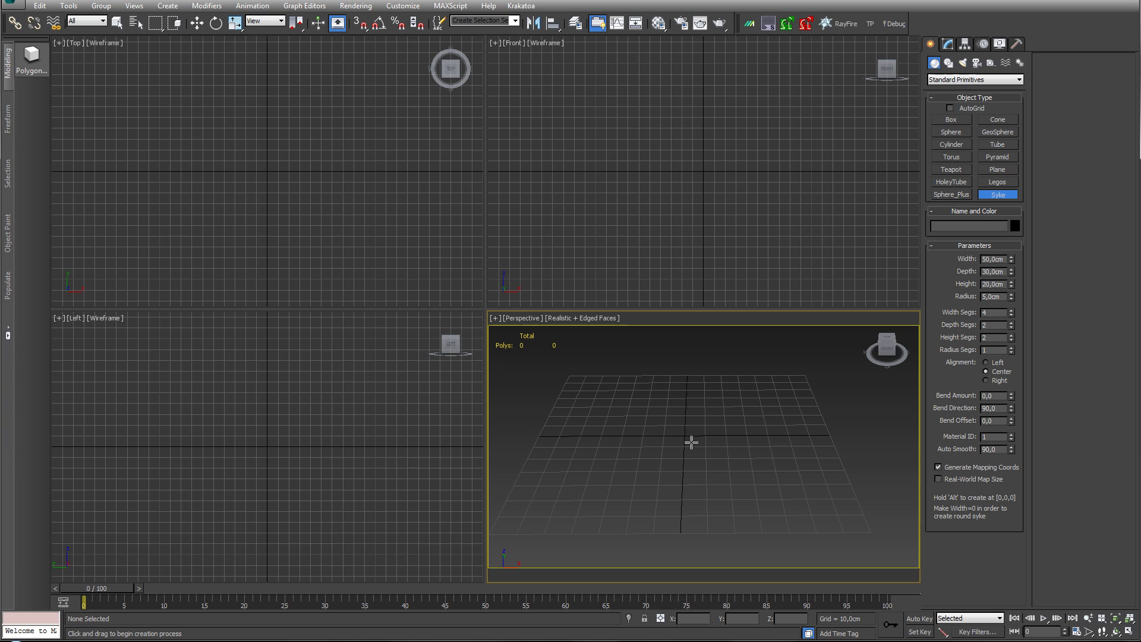
{"action": "left_click_drag", "start_coordinate": [688, 446], "coordinate": [793, 455]}
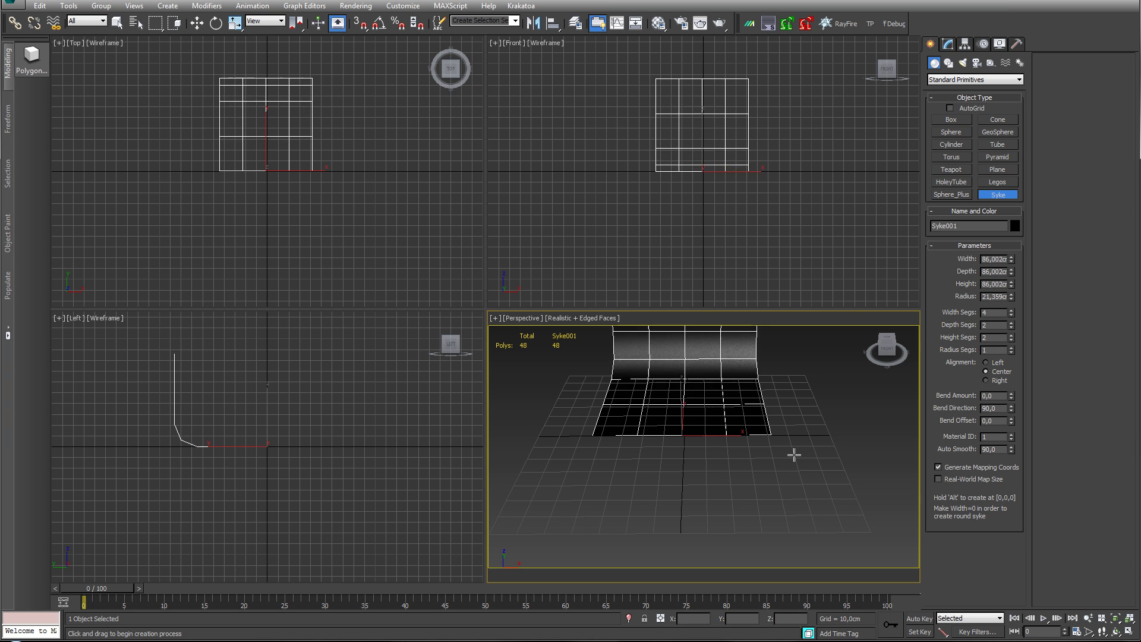
{"action": "middle_click_drag", "start_coordinate": [672, 454], "coordinate": [716, 473], "text": "alt"}
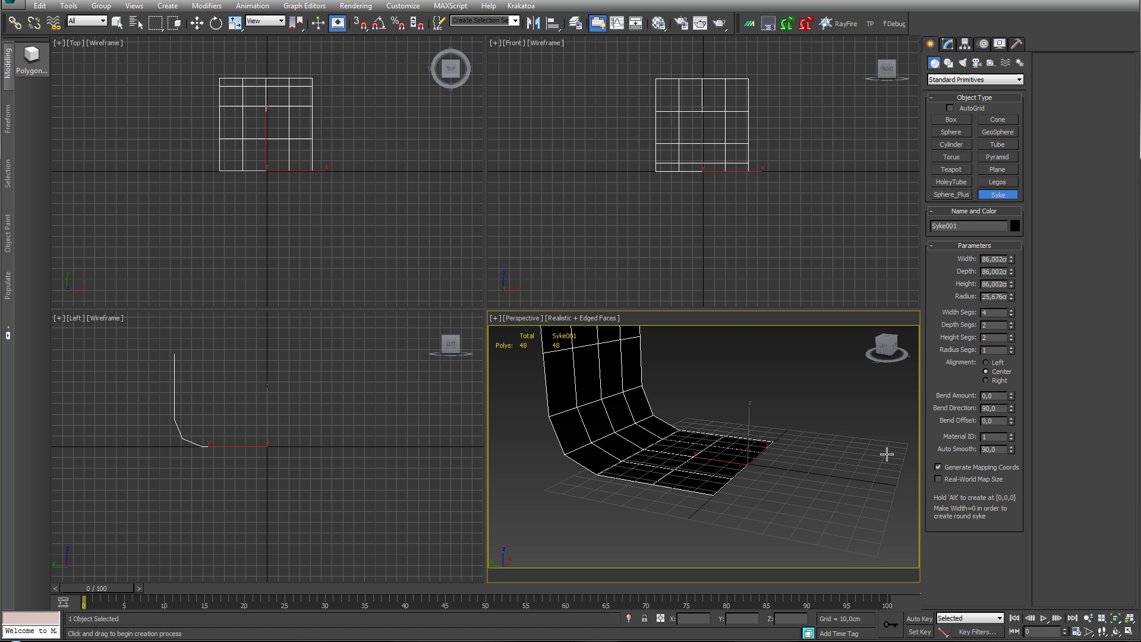
{"action": "left_click_drag", "start_coordinate": [1010, 259], "coordinate": [1001, 182]}
{"action": "right_click", "coordinate": [766, 437]}
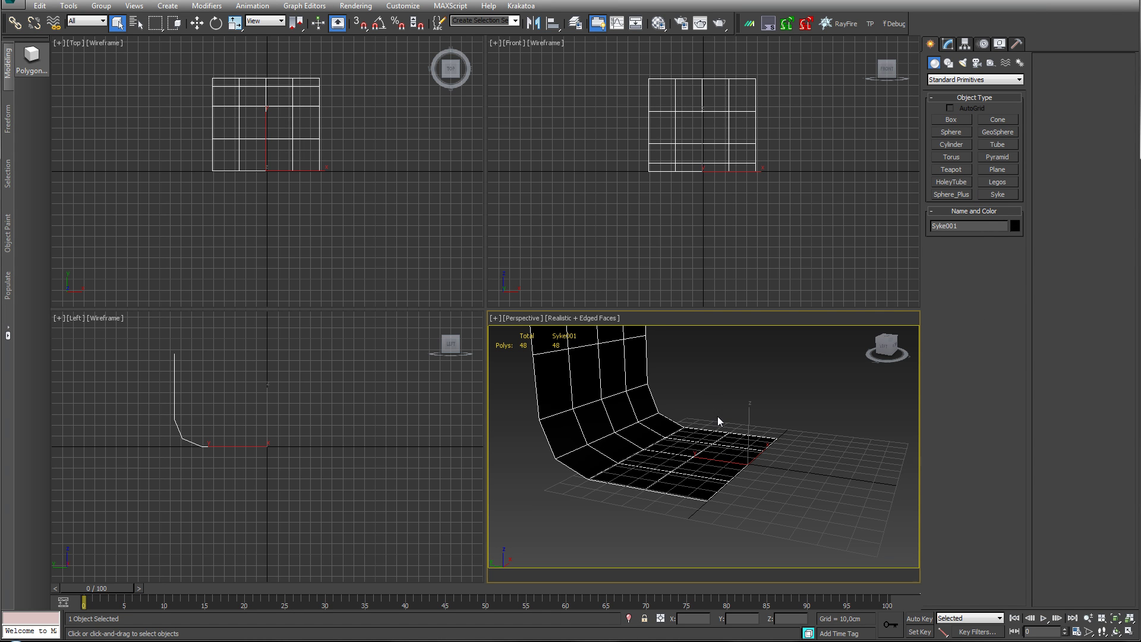
{"action": "key", "text": "Delete"}
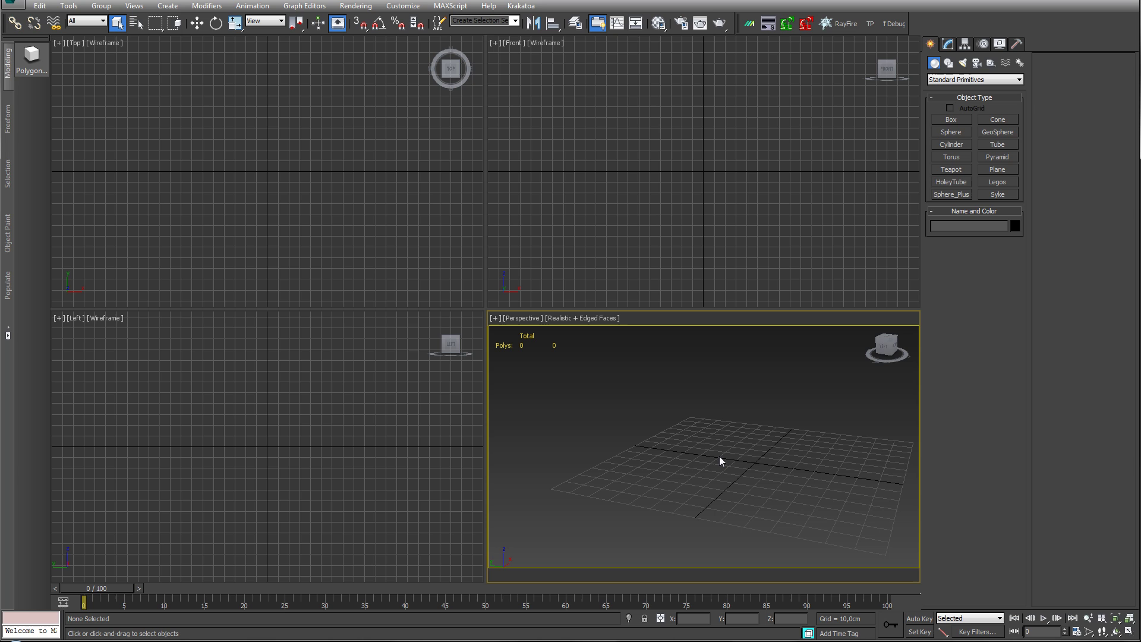
- Draw an L-shaped line in the Front view, with a long floor segment along the horizontal axis and a shorter vertical wall segment
{"action": "mouse_move", "coordinate": [741, 243]}
{"action": "middle_mouse_down"}
{"action": "mouse_move", "coordinate": [733, 263]}
{"action": "mouse_move", "coordinate": [719, 232]}
{"action": "mouse_move", "coordinate": [735, 245]}
{"action": "middle_mouse_up"}
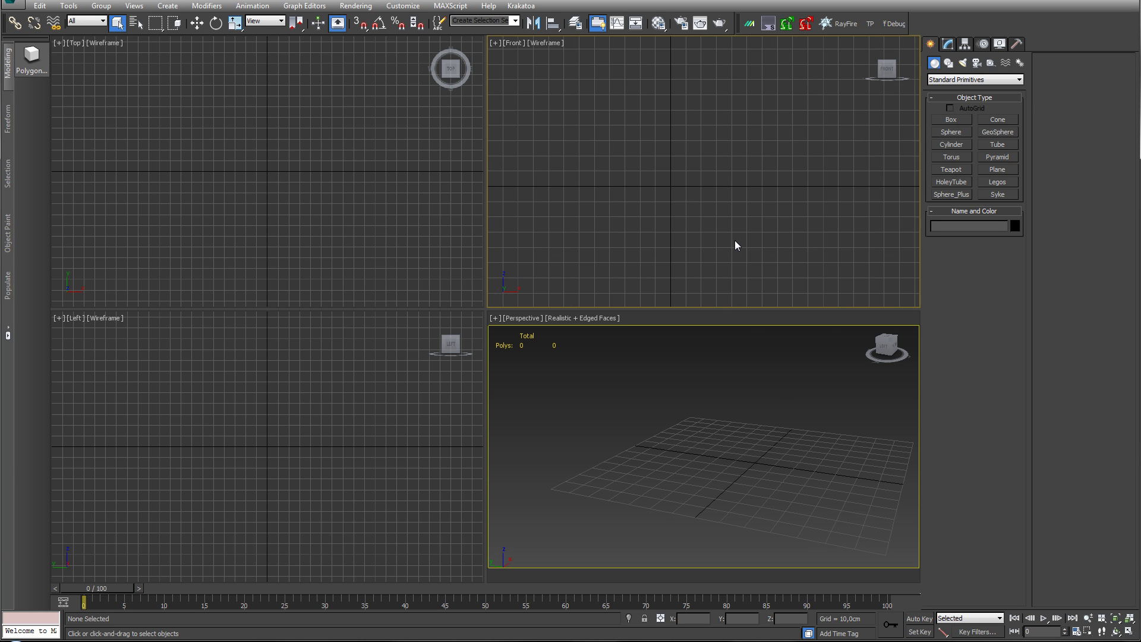
{"action": "scroll", "coordinate": [735, 245], "scroll_direction": "down", "scroll_amount": 2}
{"action": "left_click", "coordinate": [949, 63]}
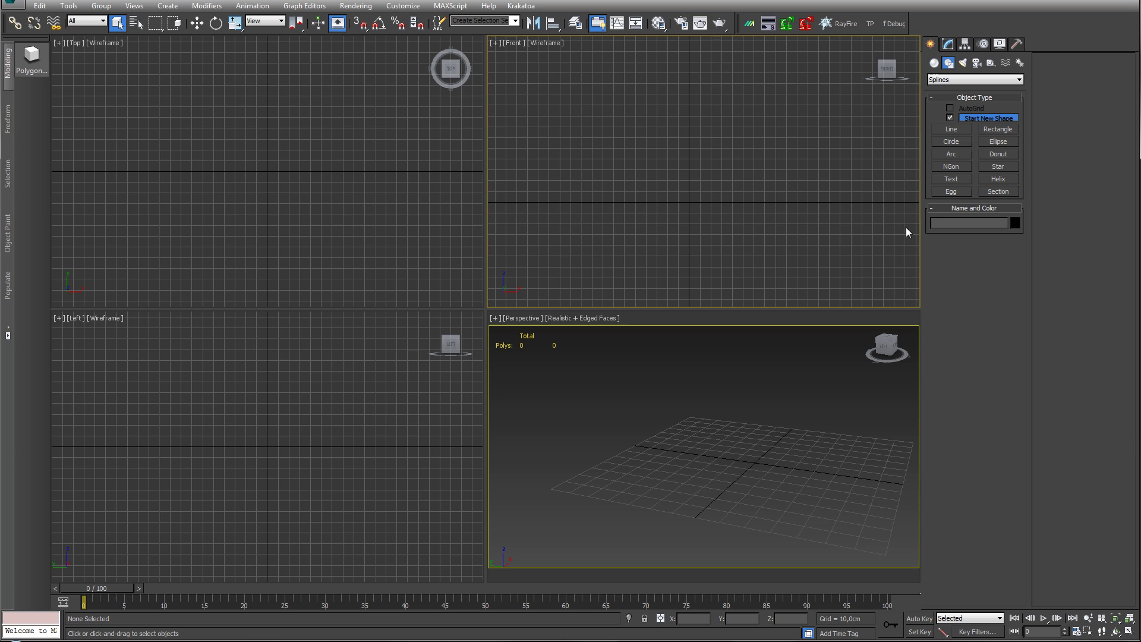
{"action": "left_click", "coordinate": [956, 131]}
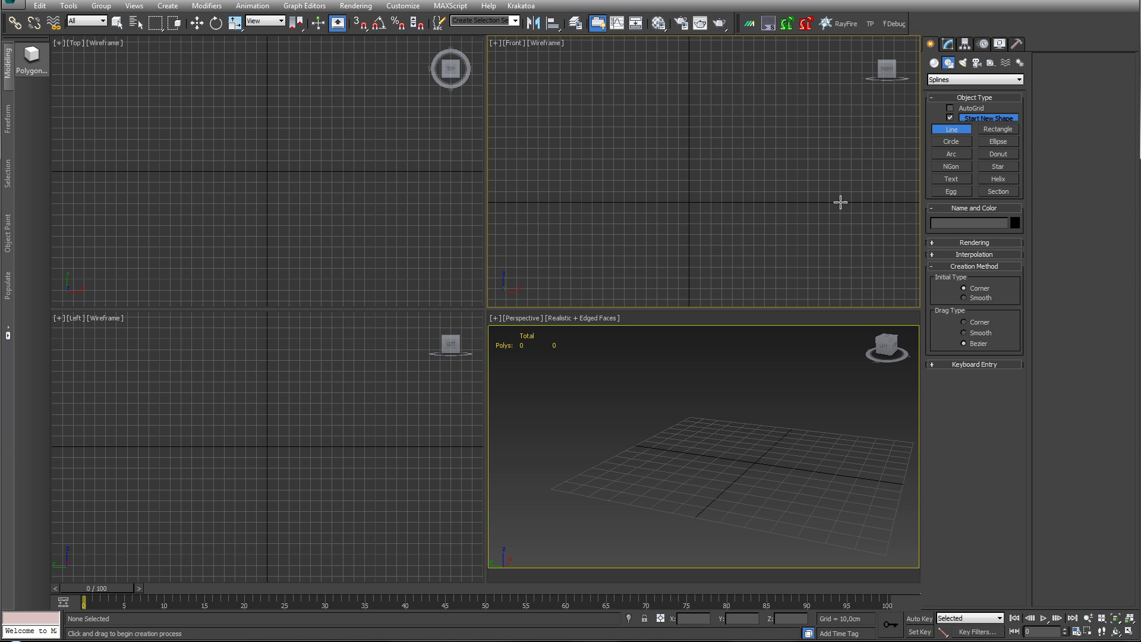
{"action": "left_click", "coordinate": [841, 202]}
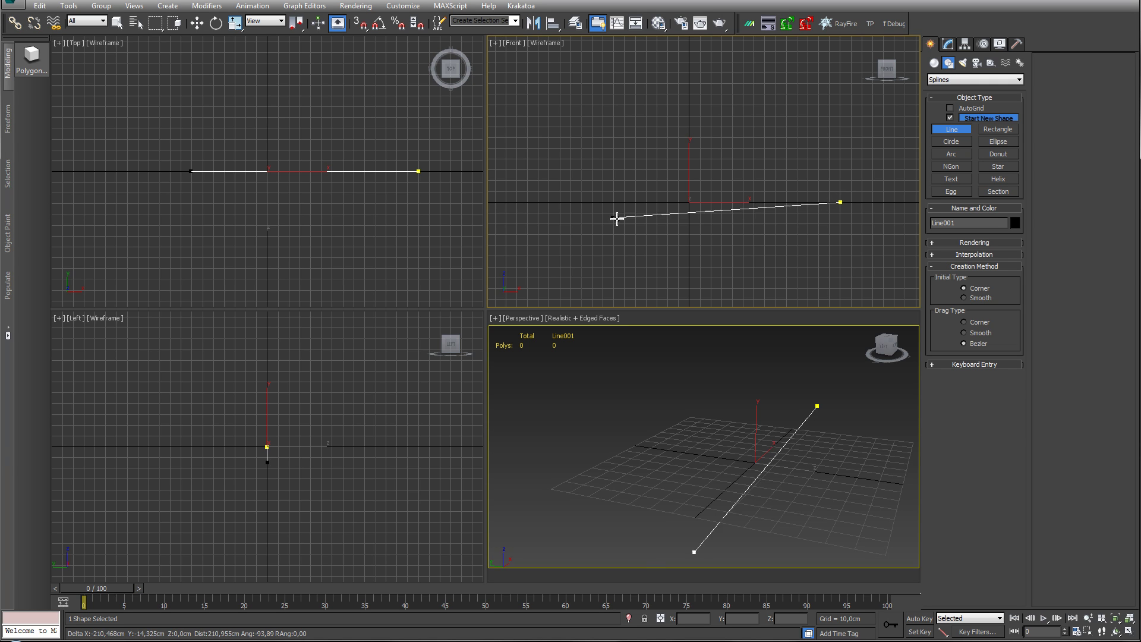
{"action": "left_click", "coordinate": [560, 202]}
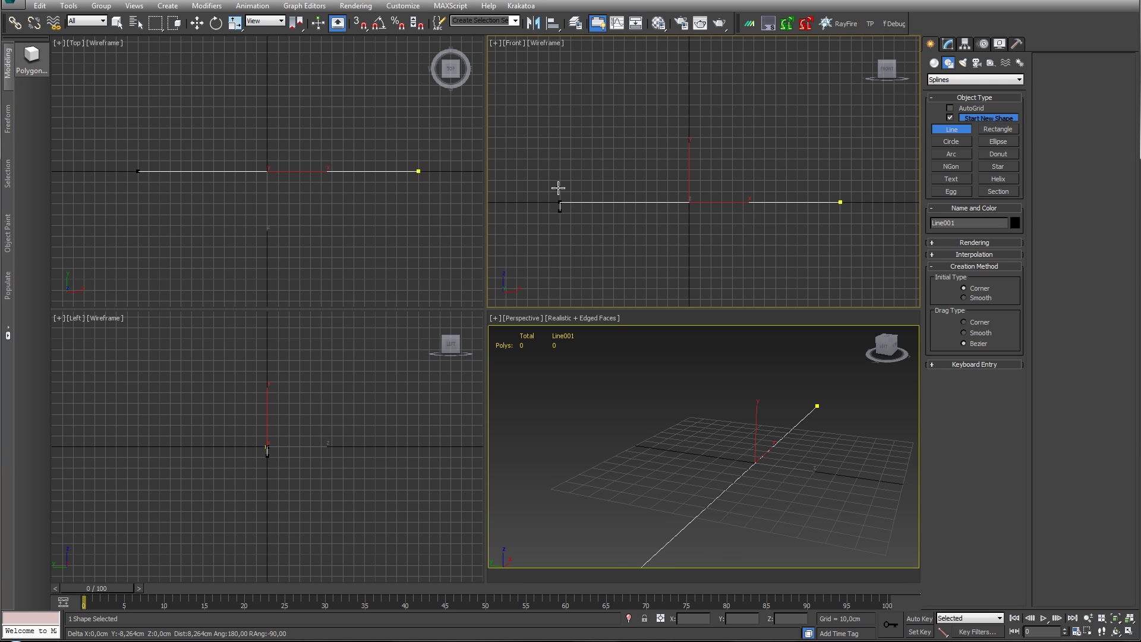
{"action": "left_click", "coordinate": [560, 62]}
{"action": "right_click", "coordinate": [560, 63]}
- Fillet the corner vertex of the L-shaped line into a wide, smooth curve between floor and wall
{"action": "left_click", "coordinate": [948, 44]}
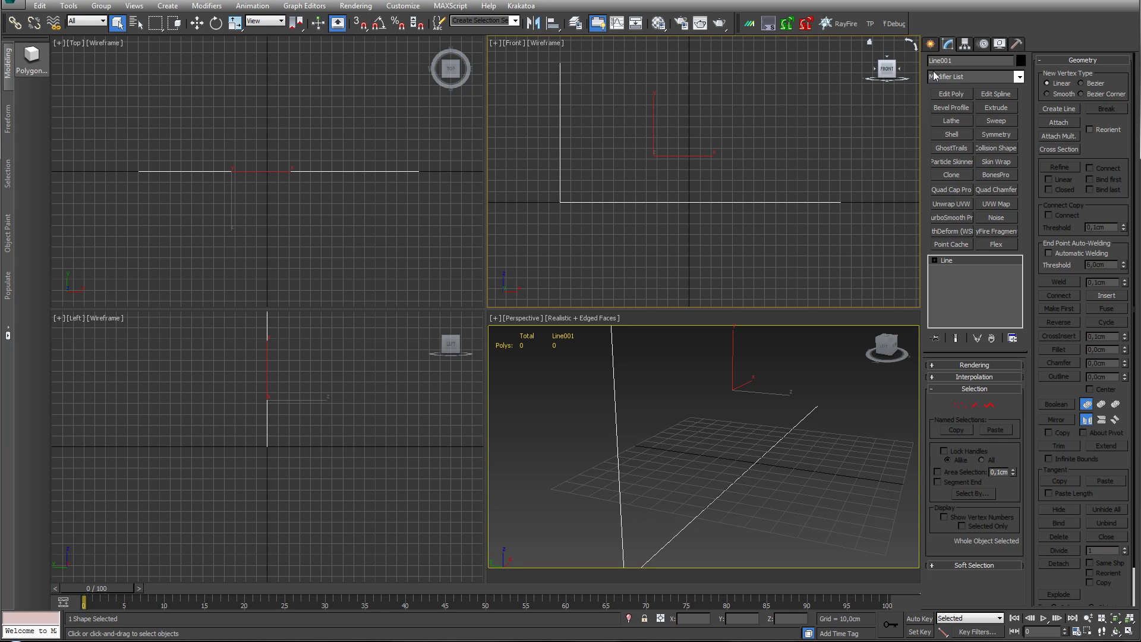
{"action": "left_click", "coordinate": [959, 406]}
{"action": "left_click_drag", "start_coordinate": [530, 188], "coordinate": [619, 257]}
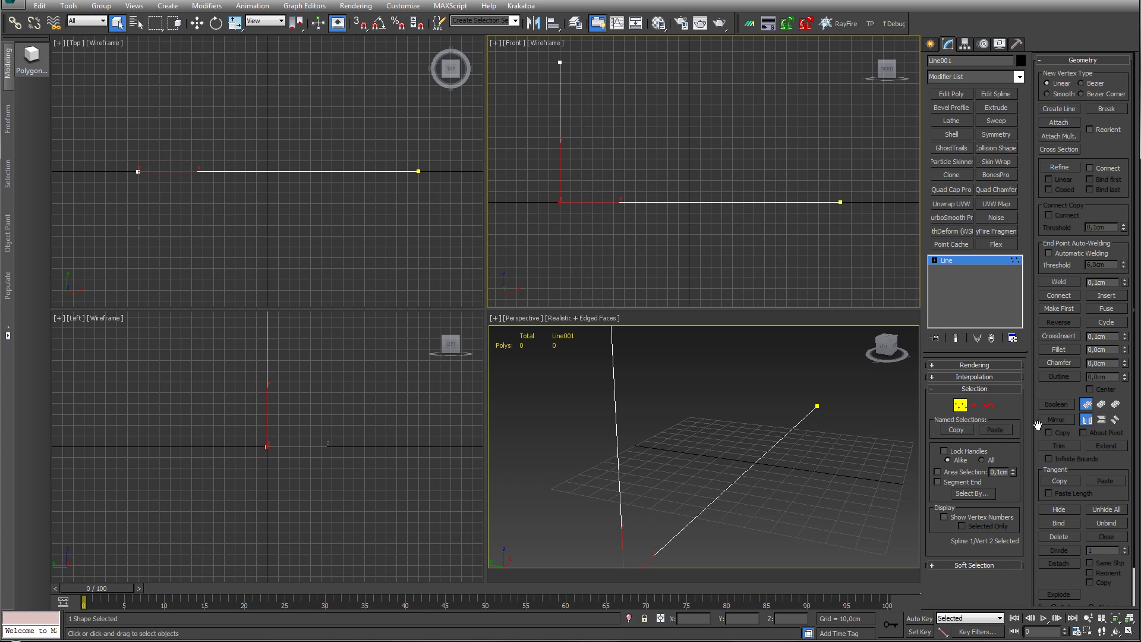
{"action": "left_click", "coordinate": [1058, 349]}
{"action": "left_click_drag", "start_coordinate": [560, 204], "coordinate": [598, 145]}
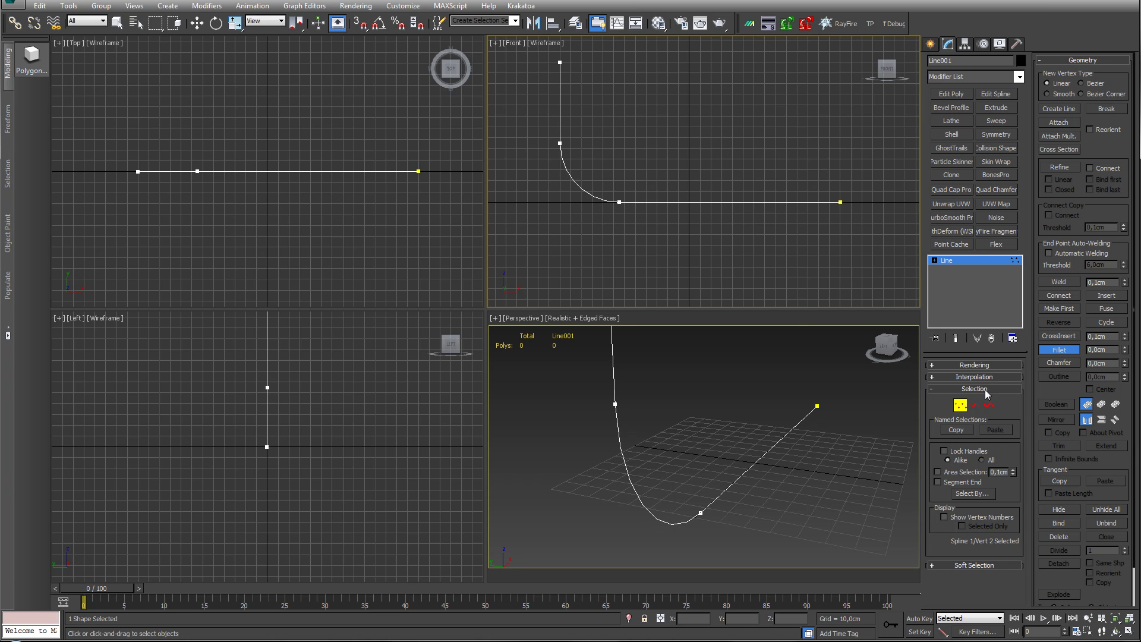
{"action": "left_click", "coordinate": [958, 406]}
- Extrude the curved profile by about 269.5 cm and move the resulting backdrop along Y to about 155.6 cm
{"action": "key", "text": "w"}
{"action": "middle_click_drag", "start_coordinate": [731, 238], "coordinate": [757, 230], "text": "alt"}
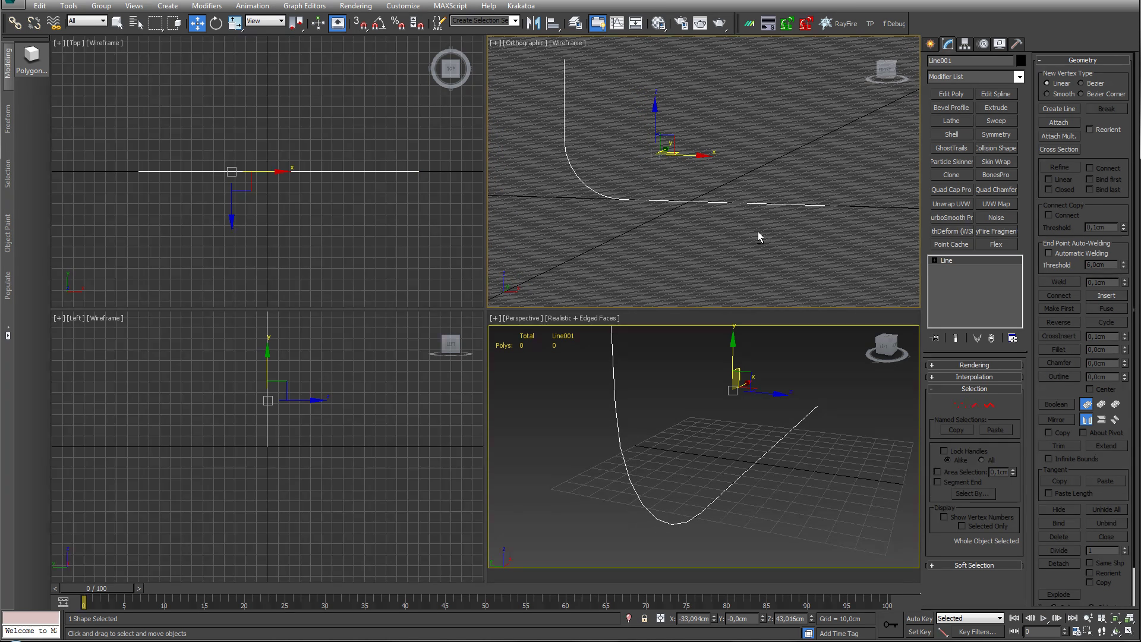
{"action": "key", "text": "l"}
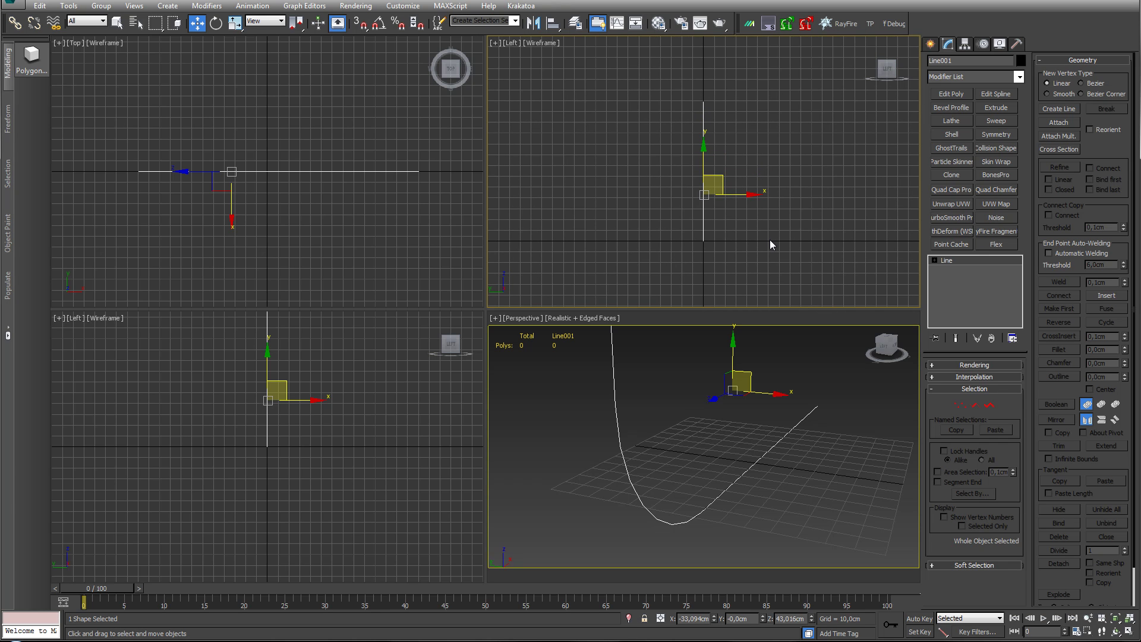
{"action": "middle_click_drag", "start_coordinate": [769, 241], "coordinate": [775, 260]}
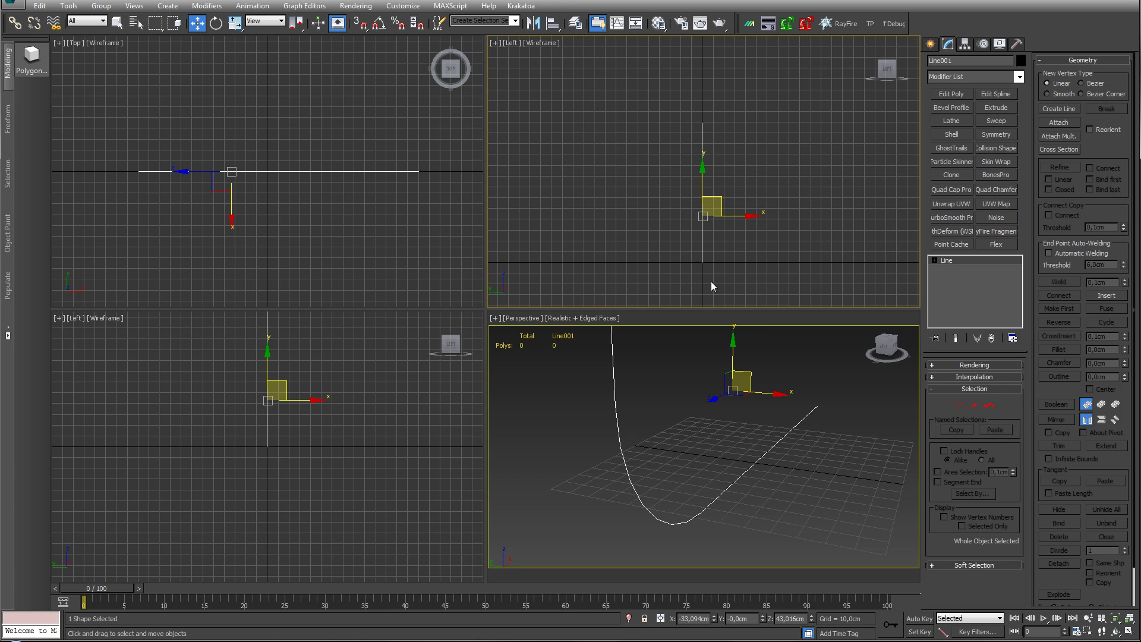
{"action": "middle_click_drag", "start_coordinate": [829, 449], "coordinate": [736, 452], "text": "alt"}
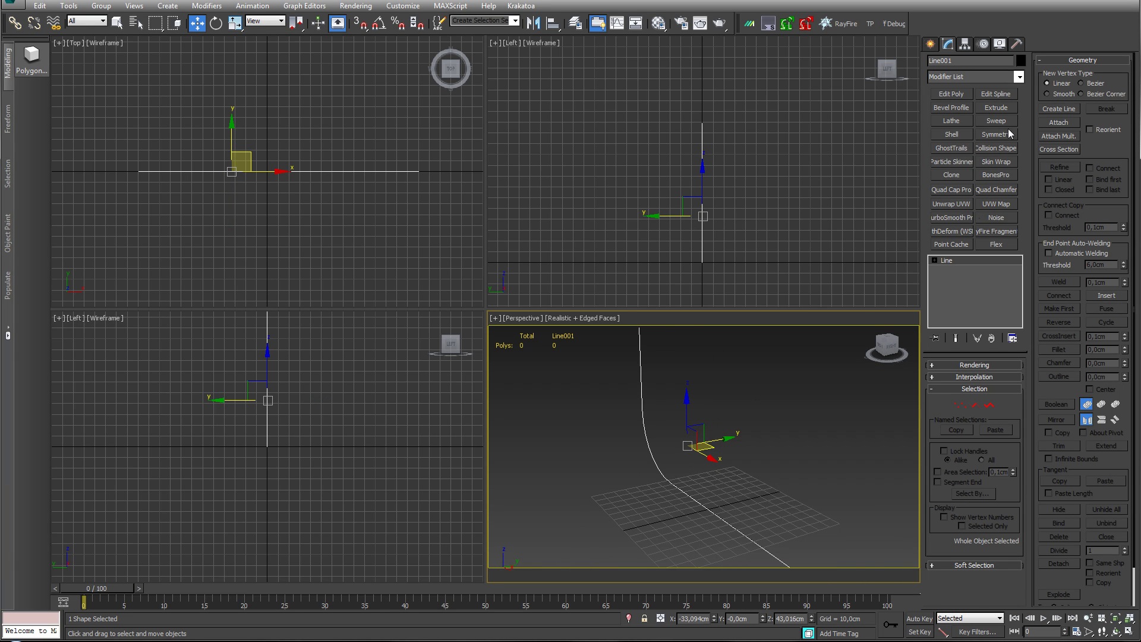
{"action": "left_click", "coordinate": [996, 109]}
{"action": "left_click_drag", "start_coordinate": [1008, 380], "coordinate": [991, 121]}
{"action": "left_click_drag", "start_coordinate": [728, 439], "coordinate": [848, 418]}
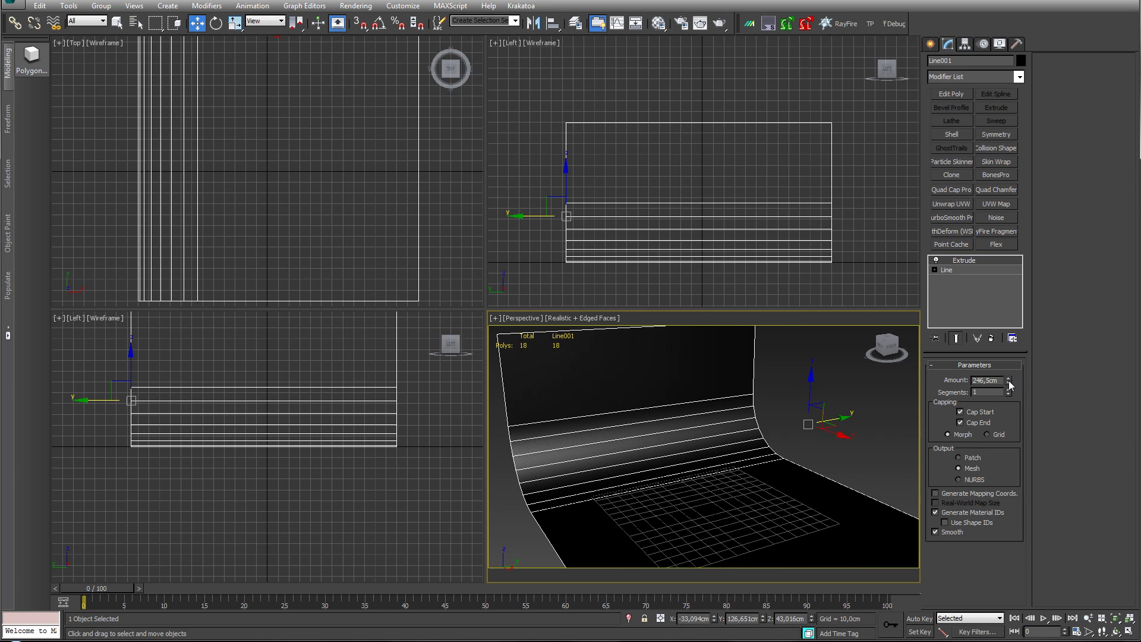
{"action": "left_click_drag", "start_coordinate": [1009, 384], "coordinate": [1008, 368]}
{"action": "left_click_drag", "start_coordinate": [847, 417], "coordinate": [866, 408]}
- Assign the first sample material, 01 - Default, to the backdrop and change its type to VRayMtl
{"action": "middle_click_drag", "start_coordinate": [795, 491], "coordinate": [766, 451], "text": "alt"}
{"action": "left_click", "coordinate": [658, 24]}
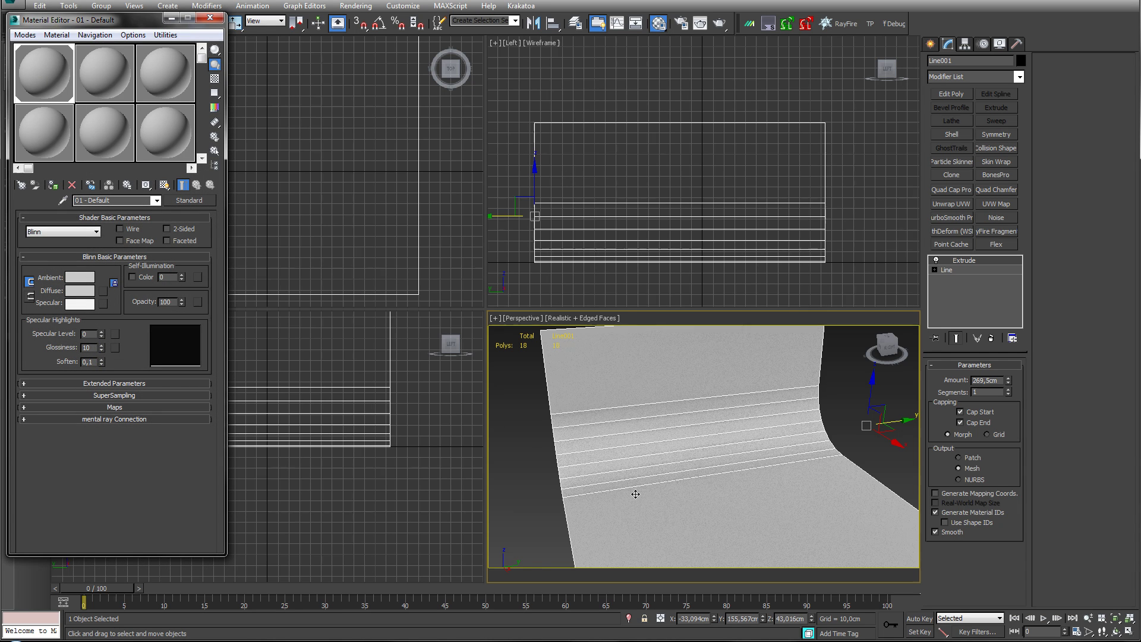
{"action": "left_click", "coordinate": [177, 202]}
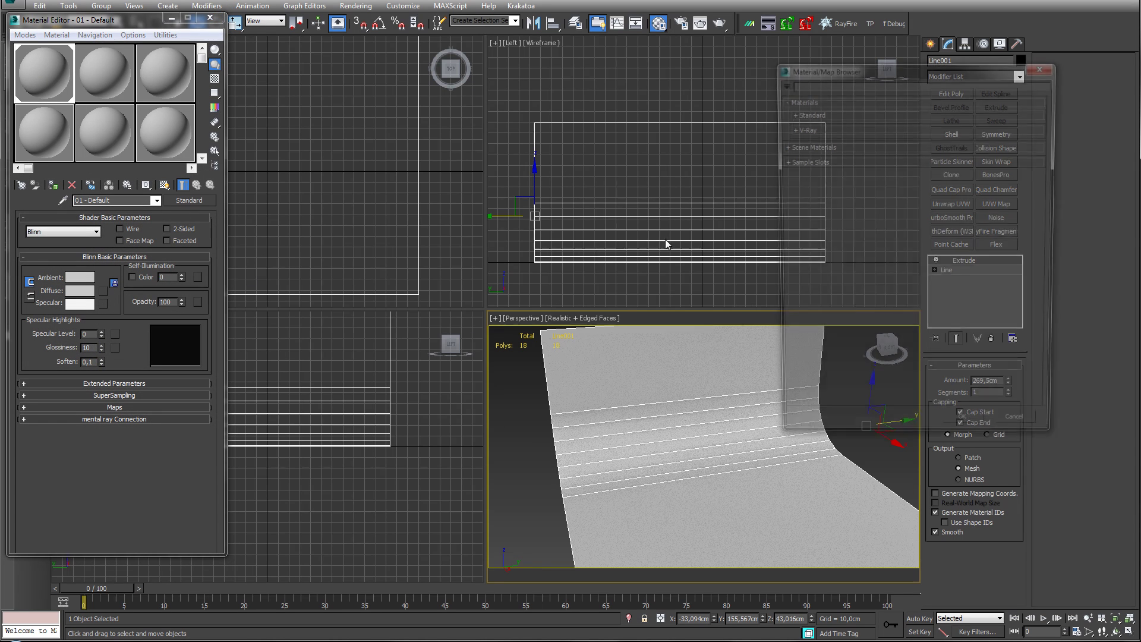
{"action": "left_click", "coordinate": [789, 128]}
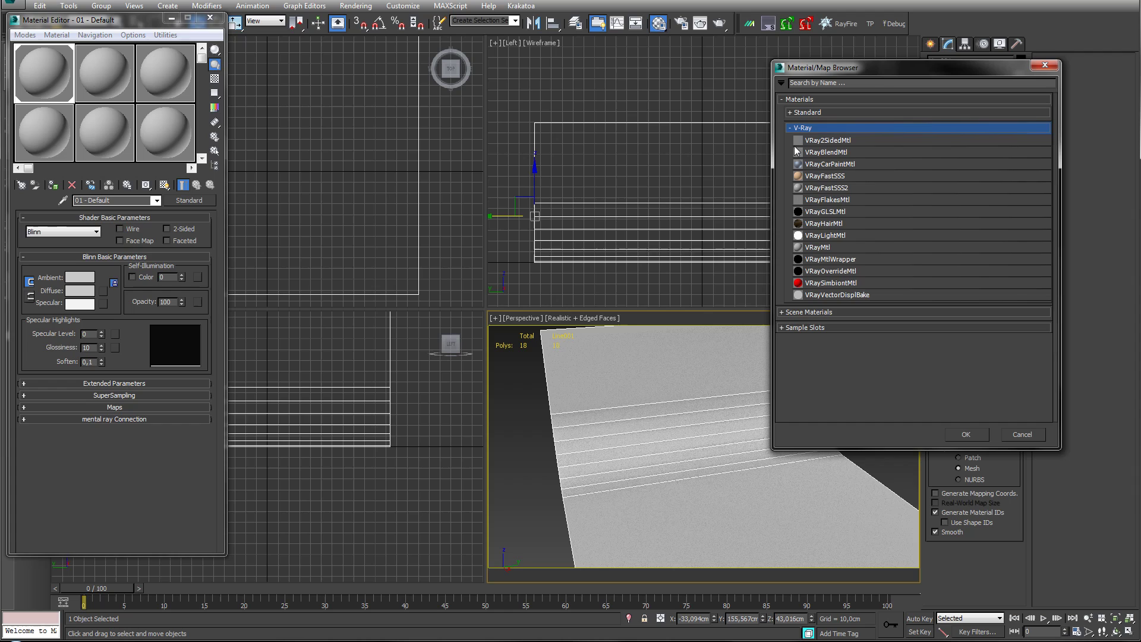
{"action": "double_click", "coordinate": [815, 248]}
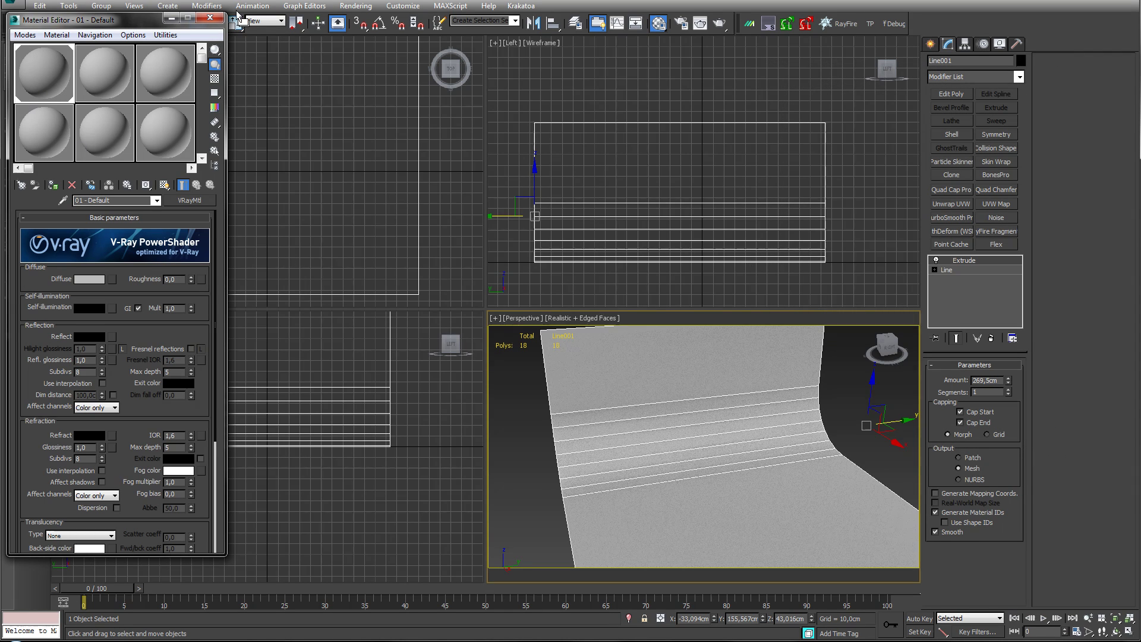
{"action": "left_click", "coordinate": [209, 18]}
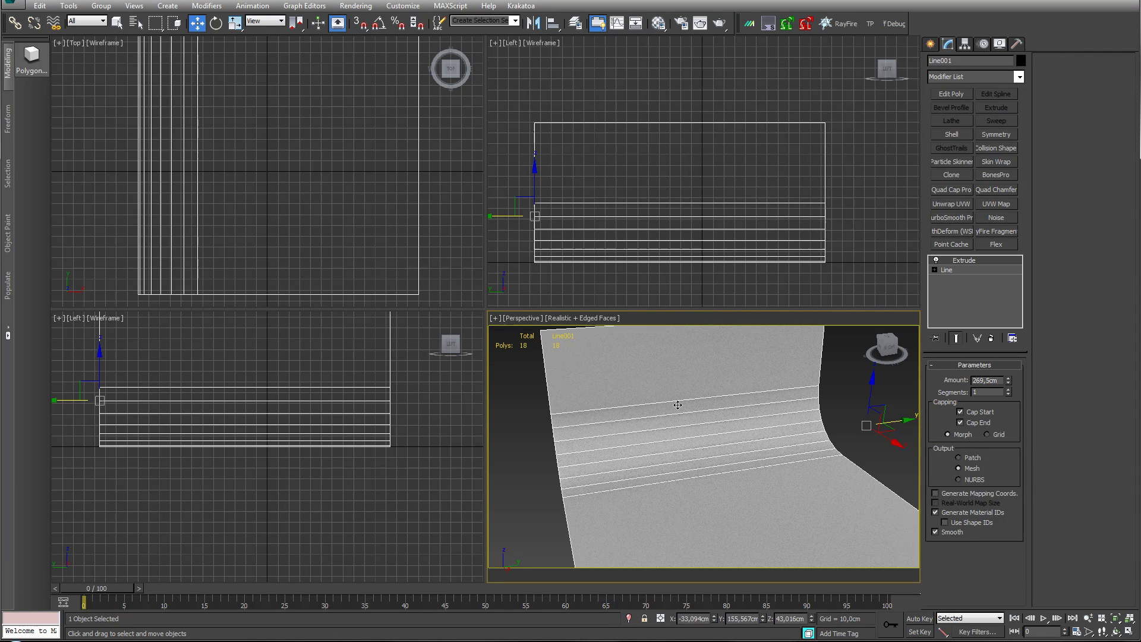
- Create a teapot with a radius of about 28.7 cm on the backdrop floor and set its segments to 12
{"action": "middle_click_drag", "start_coordinate": [677, 402], "coordinate": [767, 417], "text": "alt"}
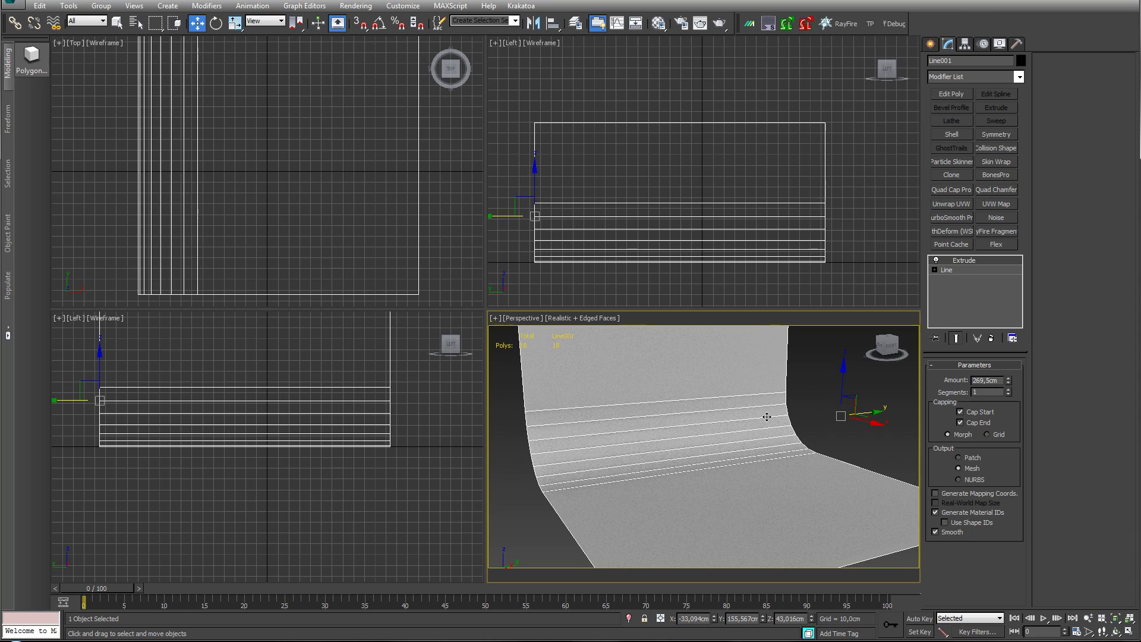
{"action": "left_click", "coordinate": [931, 44]}
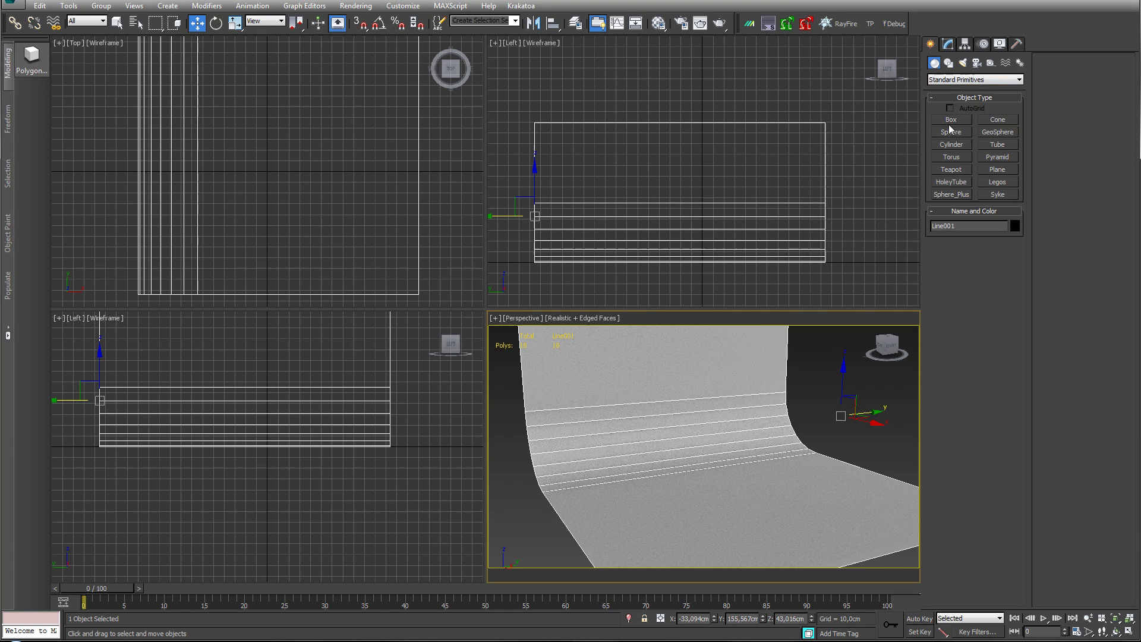
{"action": "left_click", "coordinate": [951, 169]}
{"action": "left_click_drag", "start_coordinate": [716, 476], "coordinate": [730, 491]}
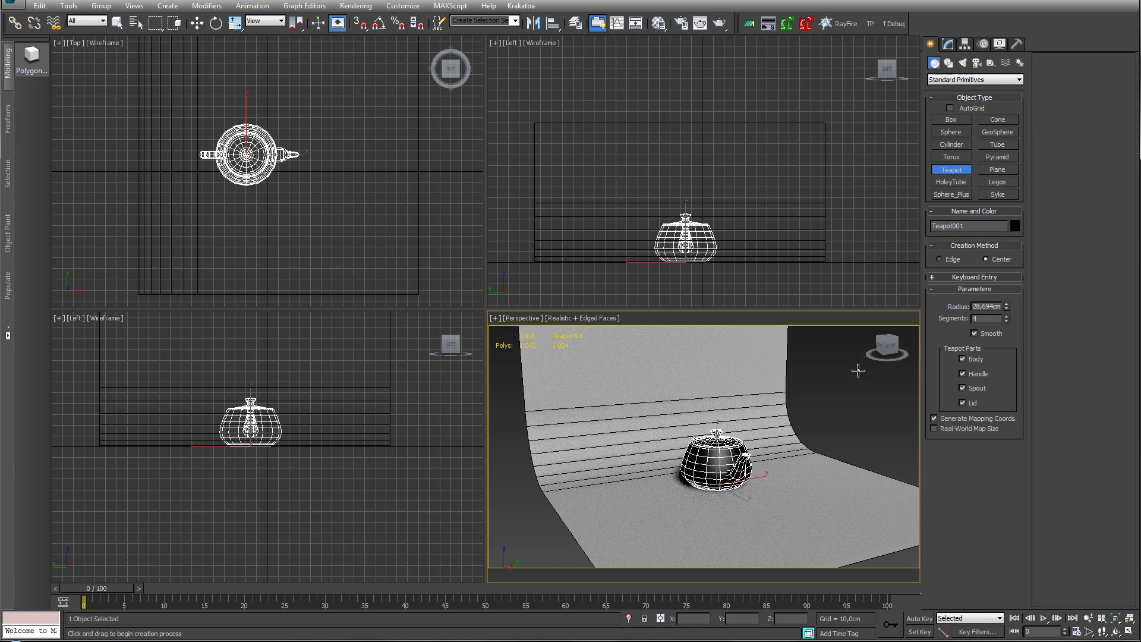
{"action": "double_click", "coordinate": [988, 319]}
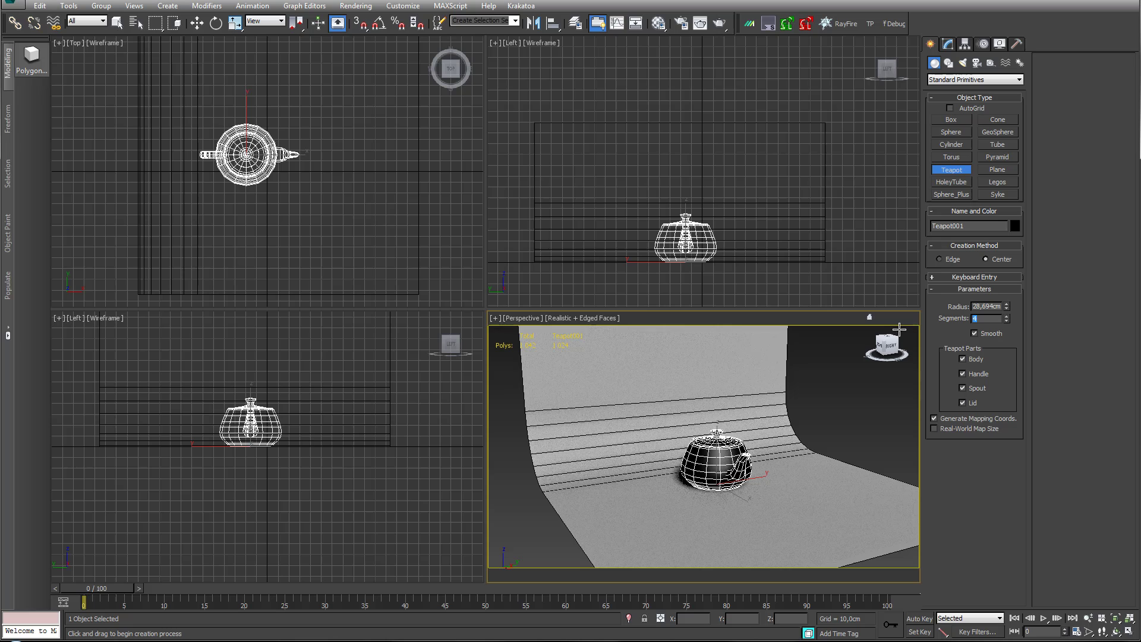
{"action": "type", "text": "12"}
{"action": "key", "text": "Return"}
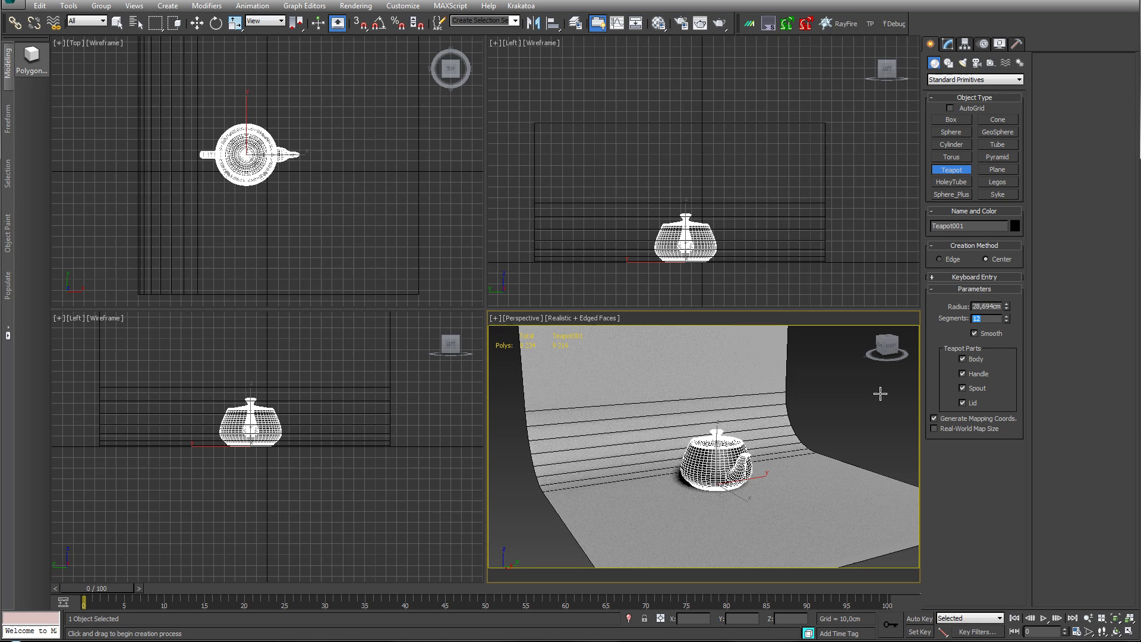
- Rotate the teapot about 70 degrees around the Z axis
{"action": "key", "text": "r"}
{"action": "key", "text": "e"}
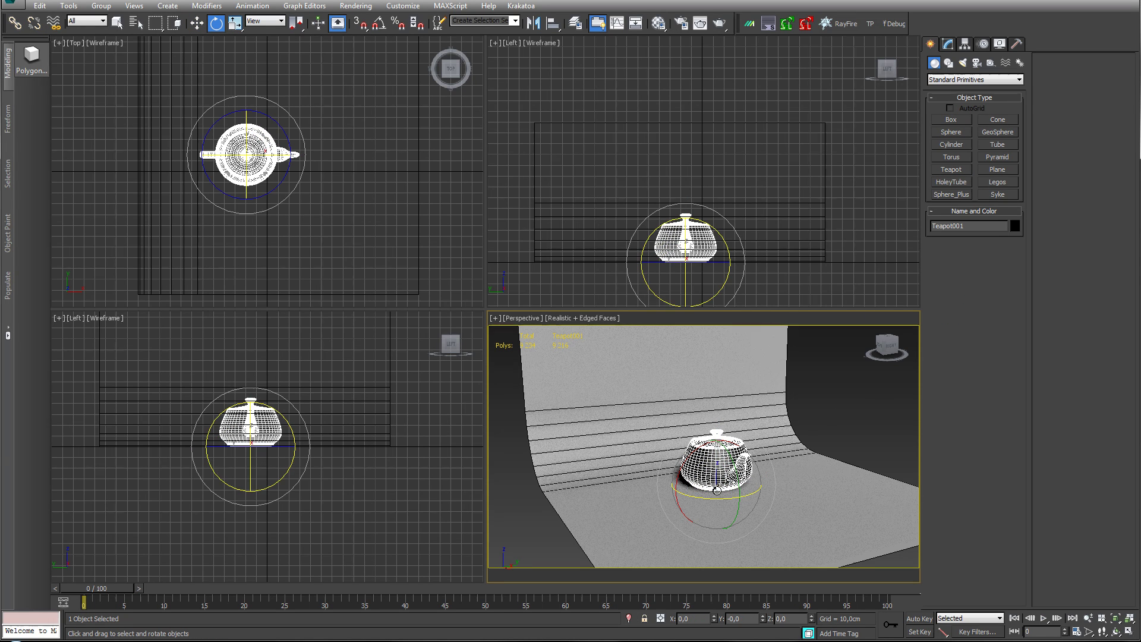
{"action": "left_click_drag", "start_coordinate": [706, 498], "coordinate": [784, 489]}
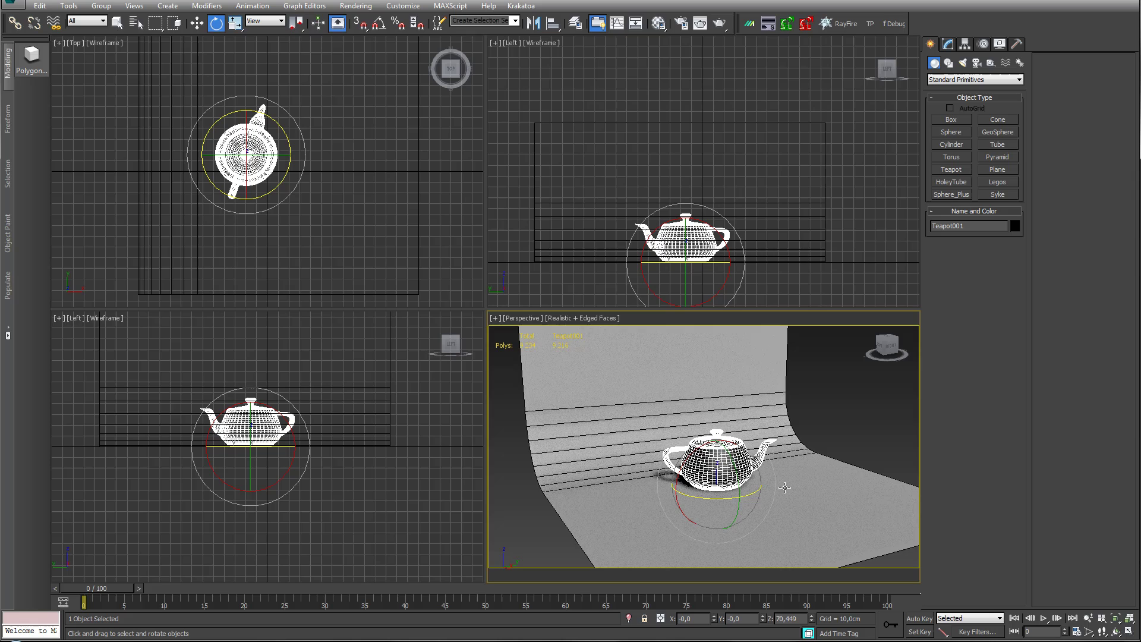
- Move the teapot across the backdrop floor to about X -3.1 cm, Y 22.8 cm
{"action": "middle_click_drag", "start_coordinate": [849, 486], "coordinate": [807, 479], "text": "alt"}
{"action": "scroll", "coordinate": [808, 479], "scroll_direction": "up", "scroll_amount": 4}
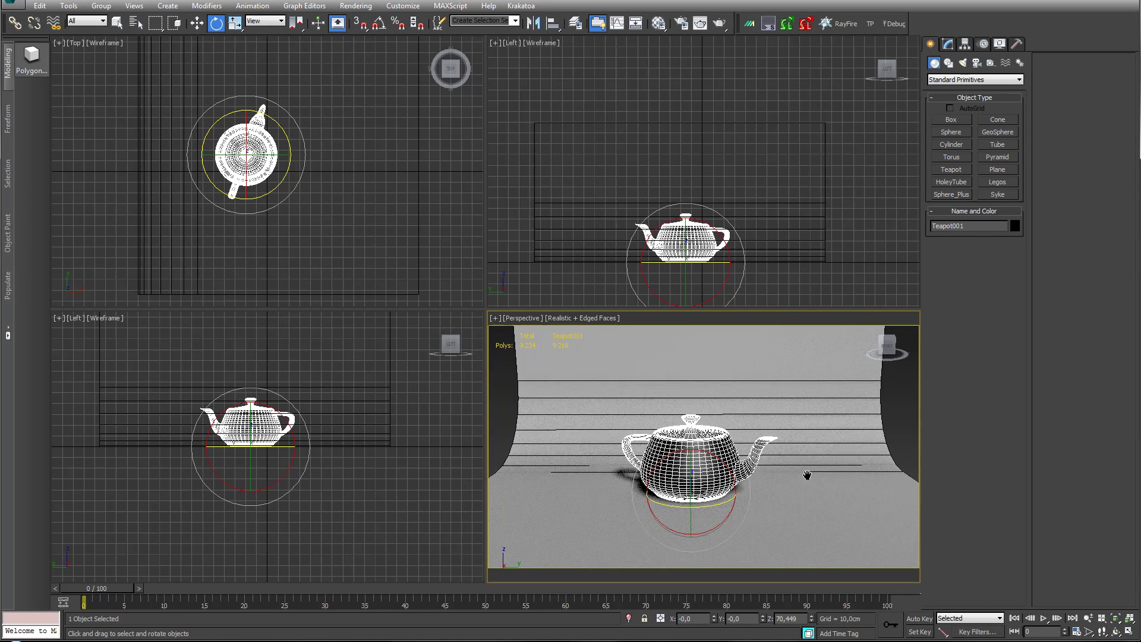
{"action": "key", "text": "w"}
{"action": "left_click_drag", "start_coordinate": [734, 481], "coordinate": [748, 486]}
{"action": "middle_click_drag", "start_coordinate": [262, 145], "coordinate": [284, 186]}
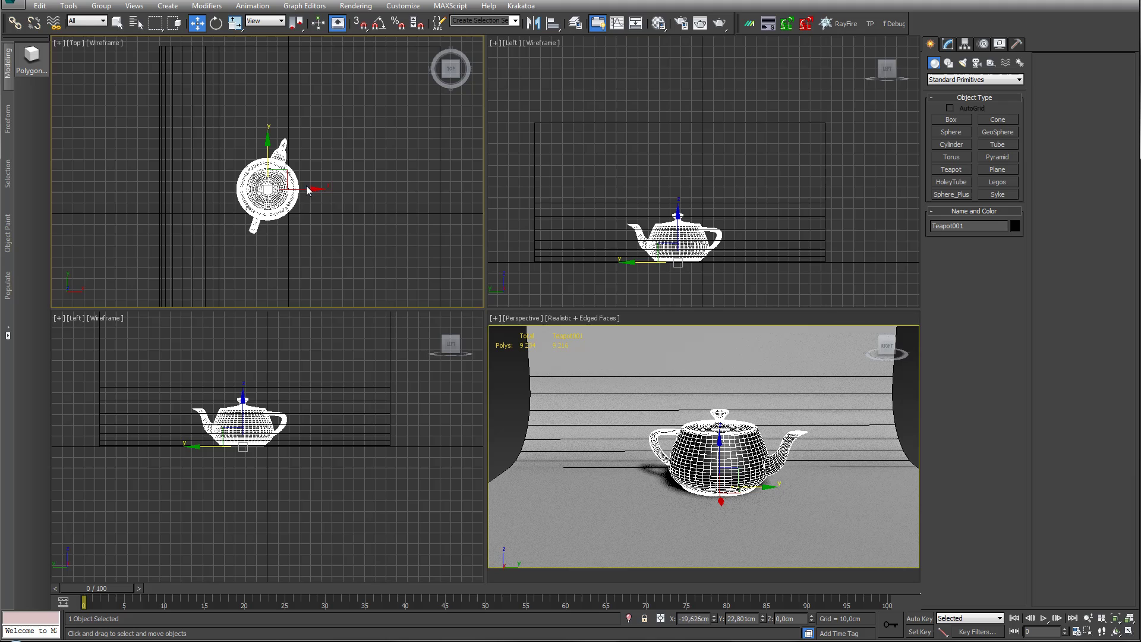
{"action": "left_click_drag", "start_coordinate": [306, 190], "coordinate": [324, 194]}
{"action": "middle_click_drag", "start_coordinate": [659, 467], "coordinate": [651, 468]}
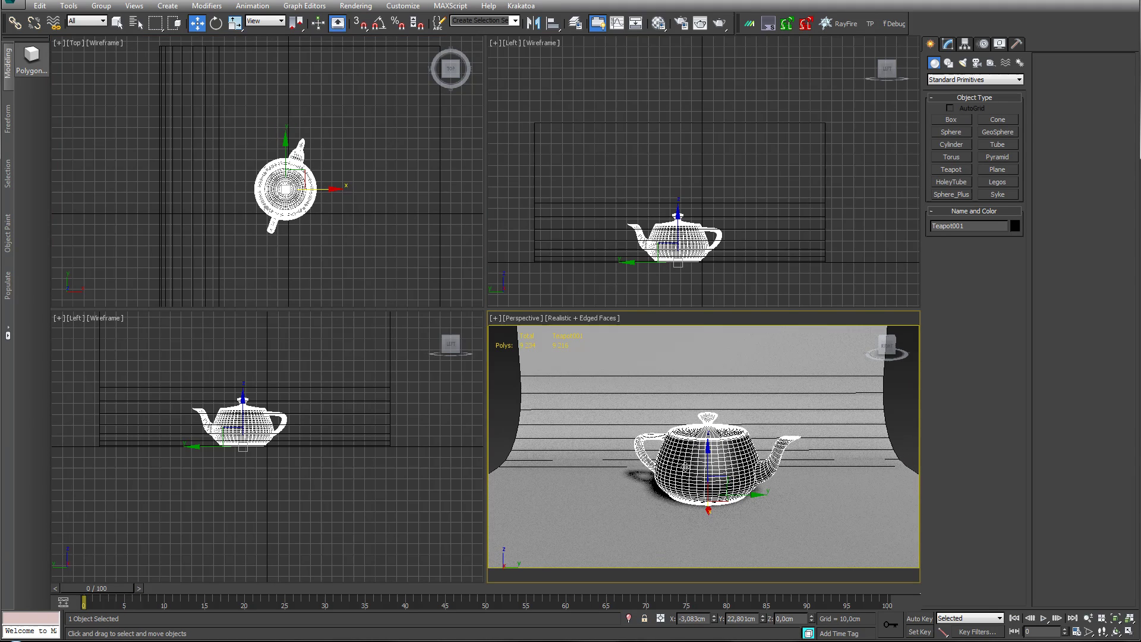
- Change the second sample material, 02 - Default, to the VRayMtl type
{"action": "left_click", "coordinate": [896, 389]}
{"action": "left_click", "coordinate": [658, 23]}
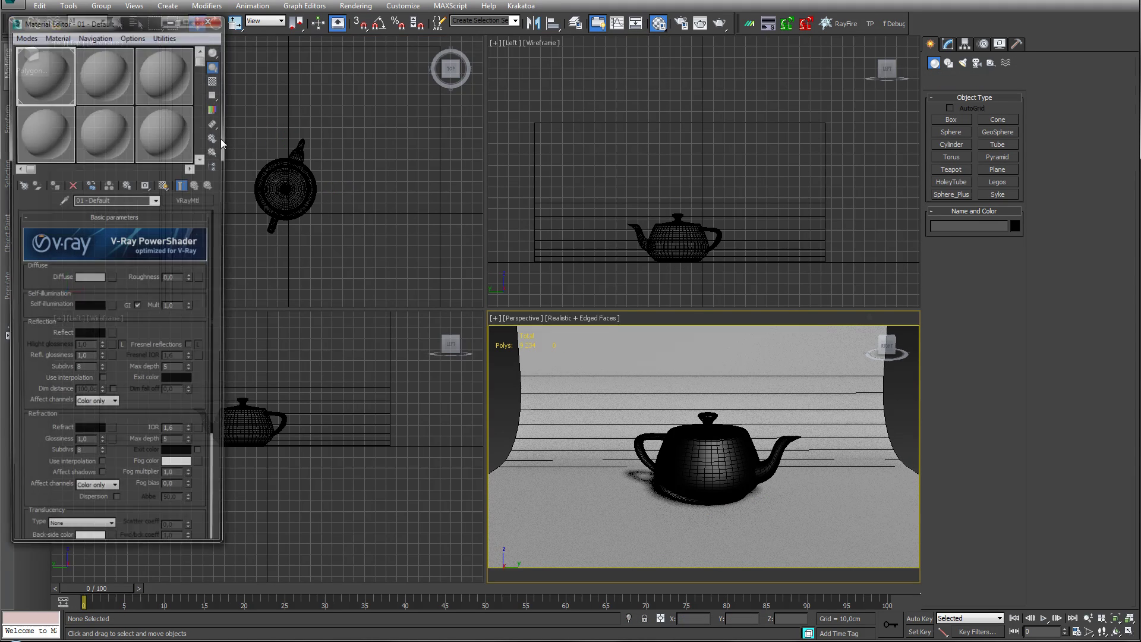
{"action": "left_click", "coordinate": [189, 200]}
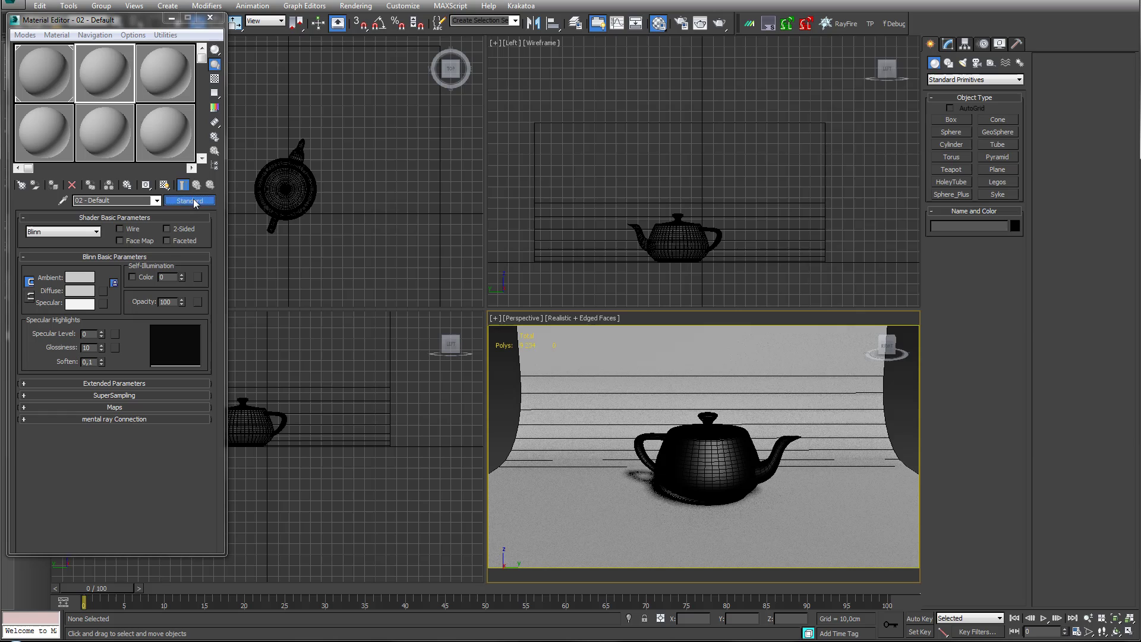
{"action": "double_click", "coordinate": [819, 252]}
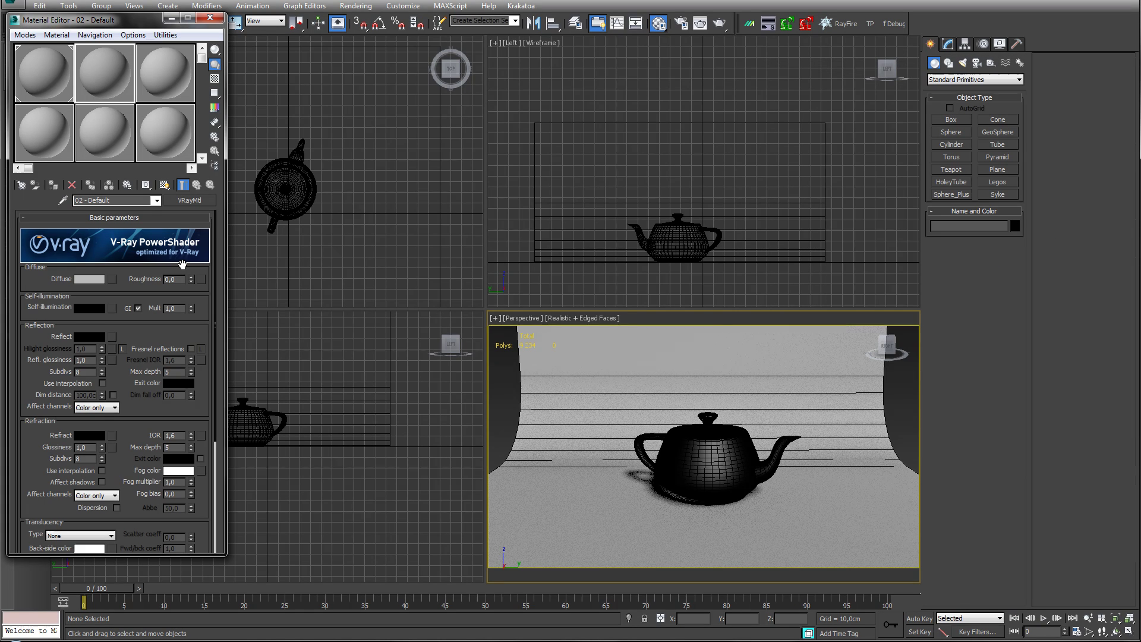
- Set the diffuse colour of 02 - Default to a bright, fully saturated orange
{"action": "left_click", "coordinate": [85, 279]}
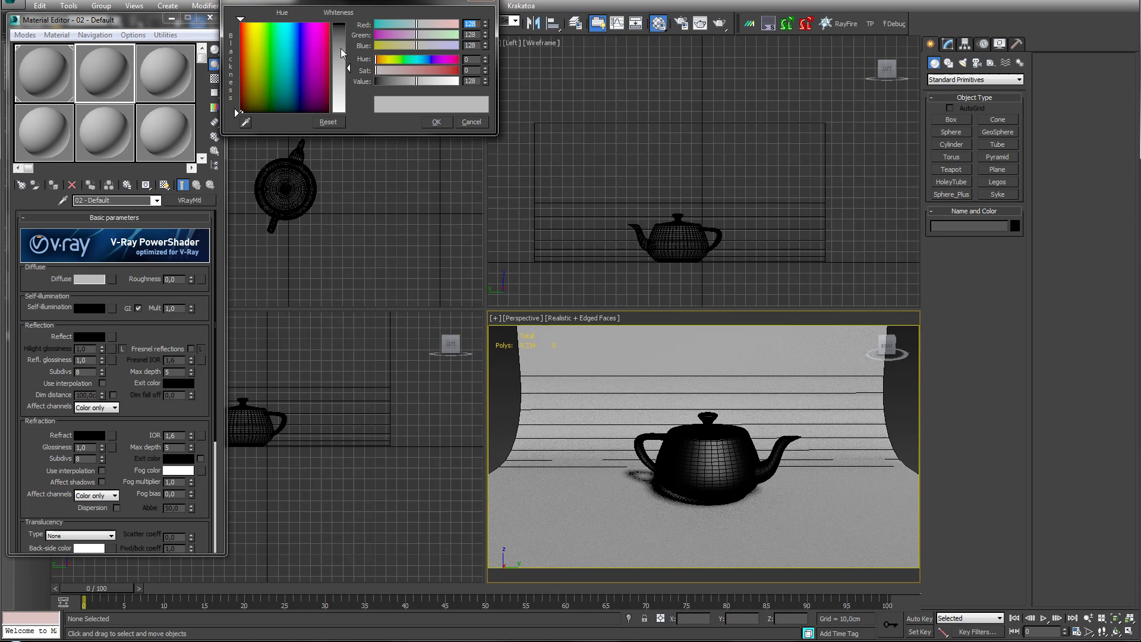
{"action": "left_click_drag", "start_coordinate": [249, 49], "coordinate": [247, 23]}
{"action": "left_click_drag", "start_coordinate": [338, 66], "coordinate": [339, 32]}
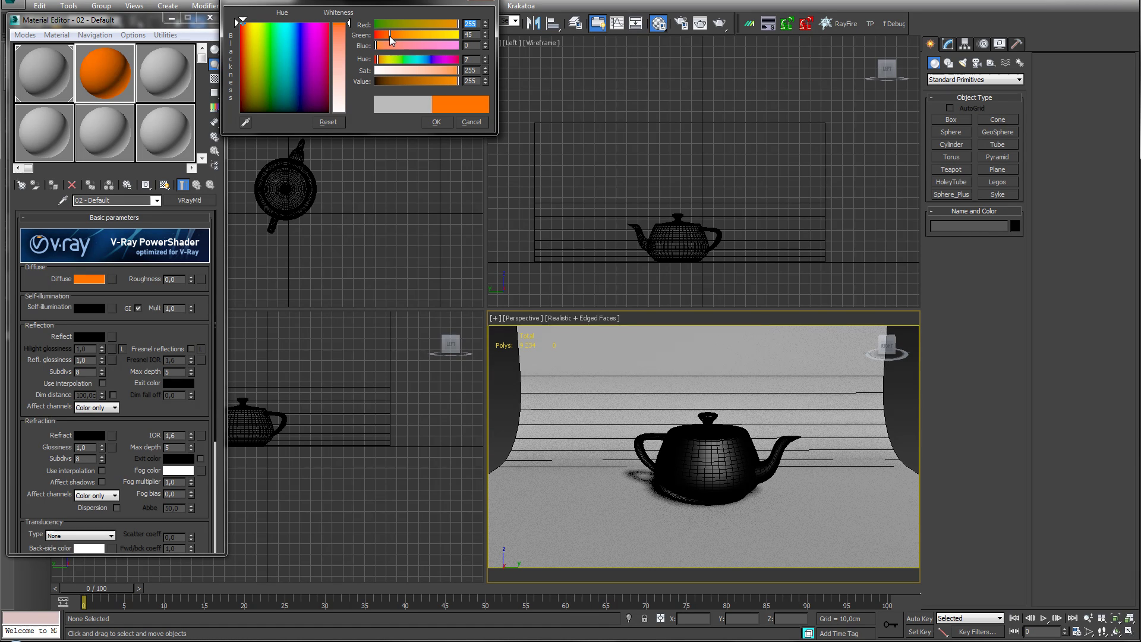
{"action": "left_click", "coordinate": [436, 121]}
- Set the reflect colour of 02 - Default to light grey and enable Fresnel reflections
{"action": "left_click", "coordinate": [89, 337]}
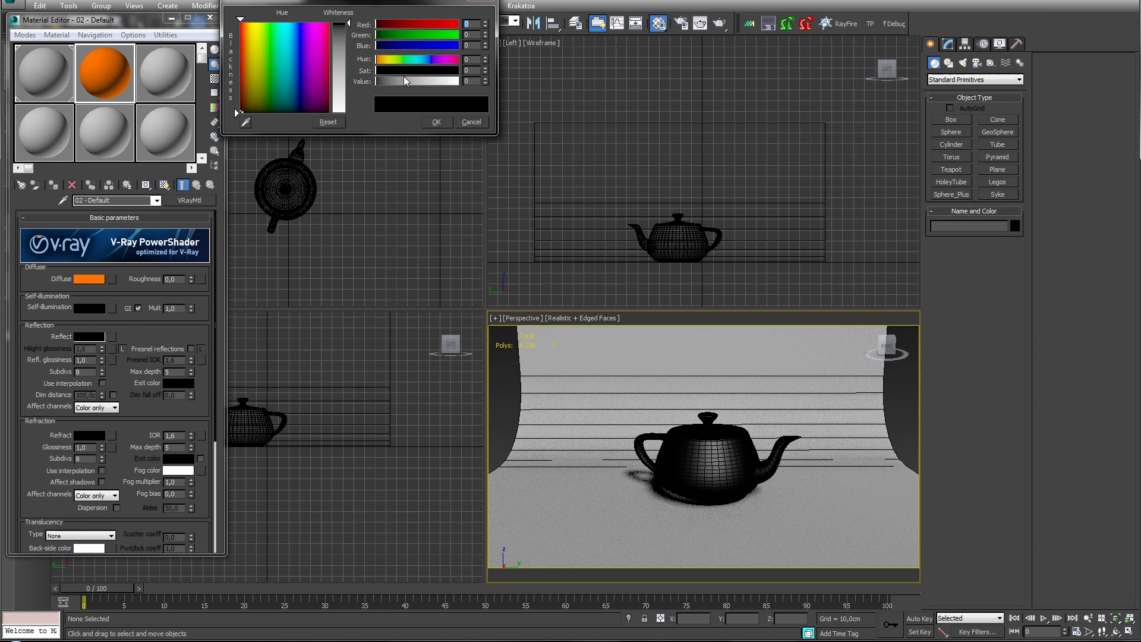
{"action": "left_click_drag", "start_coordinate": [410, 81], "coordinate": [418, 81]}
{"action": "left_click", "coordinate": [435, 121]}
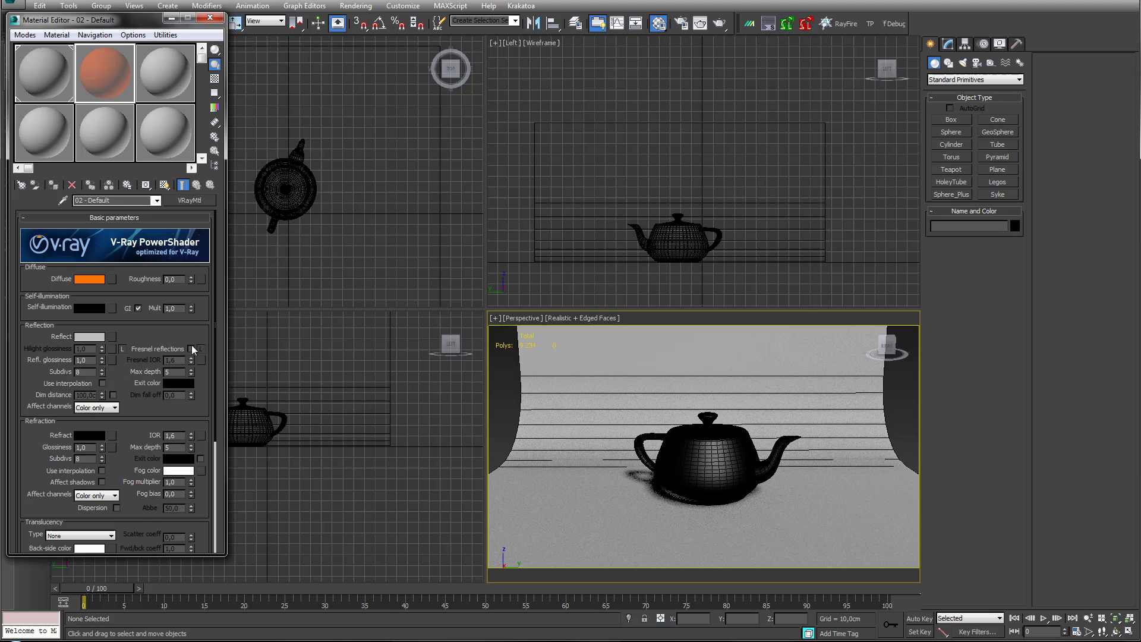
{"action": "left_click", "coordinate": [192, 348]}
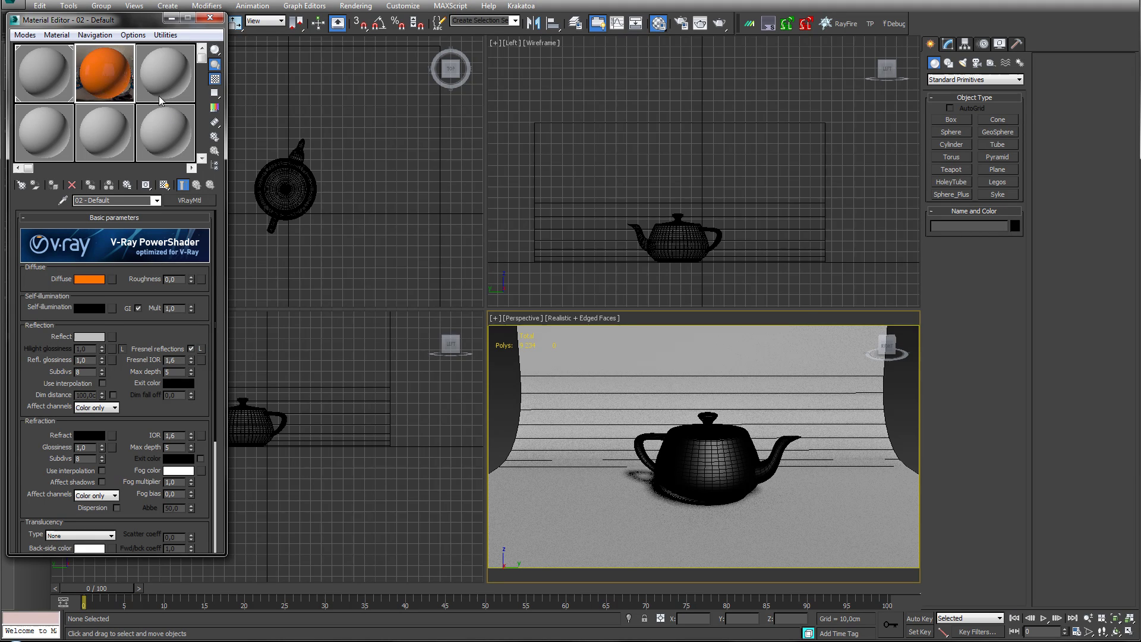
- Give the orange sample the coloured checker background and inspect its reflections in an enlarged preview
{"action": "left_click", "coordinate": [133, 35]}
{"action": "left_click", "coordinate": [156, 97]}
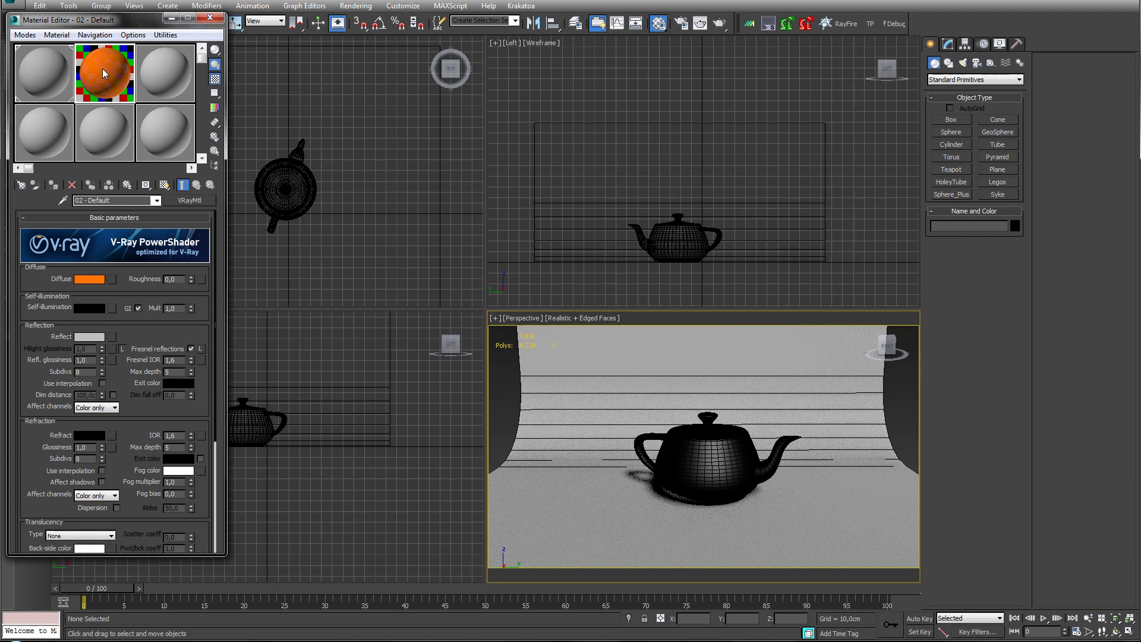
{"action": "double_click", "coordinate": [100, 73]}
{"action": "left_click_drag", "start_coordinate": [497, 91], "coordinate": [395, 39]}
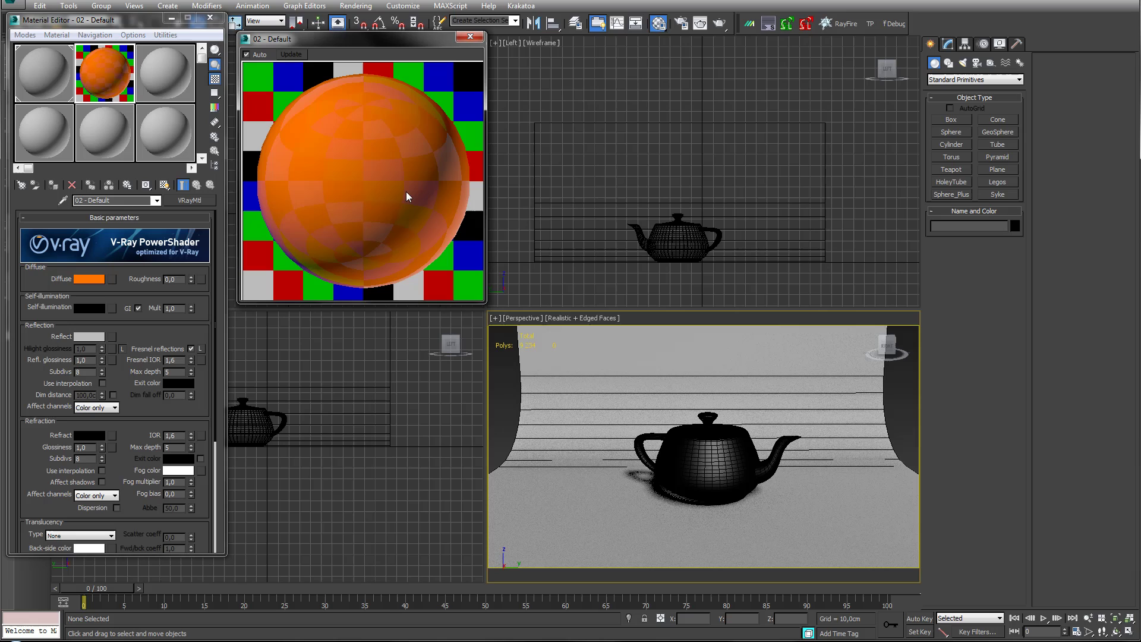
{"action": "left_click", "coordinate": [474, 38]}
- Assign the orange 02 - Default material to the teapot and close the Material Editor
{"action": "left_click_drag", "start_coordinate": [224, 150], "coordinate": [712, 472]}
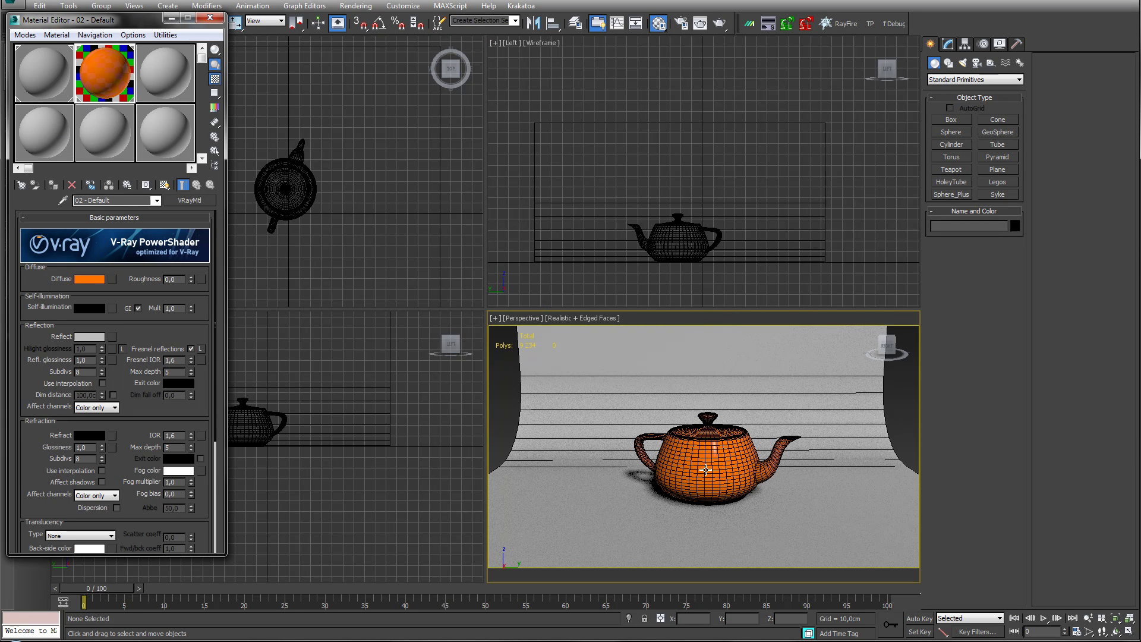
{"action": "left_click", "coordinate": [210, 18]}
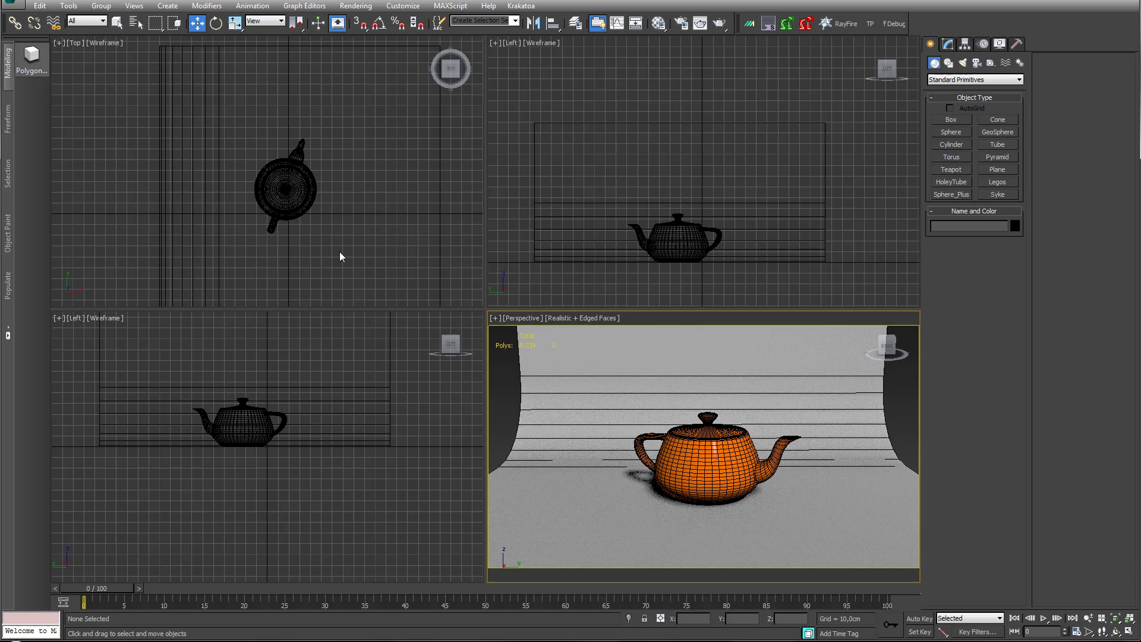
- Create a plane VRayLight centred on the teapot, half-length about 69 cm and half-width about 70.5 cm, and raise it to about Z 110.4 cm
{"action": "left_click", "coordinate": [348, 224]}
{"action": "scroll", "coordinate": [353, 219], "scroll_direction": "down", "scroll_amount": 2}
{"action": "scroll", "coordinate": [382, 204], "scroll_direction": "down", "scroll_amount": 2}
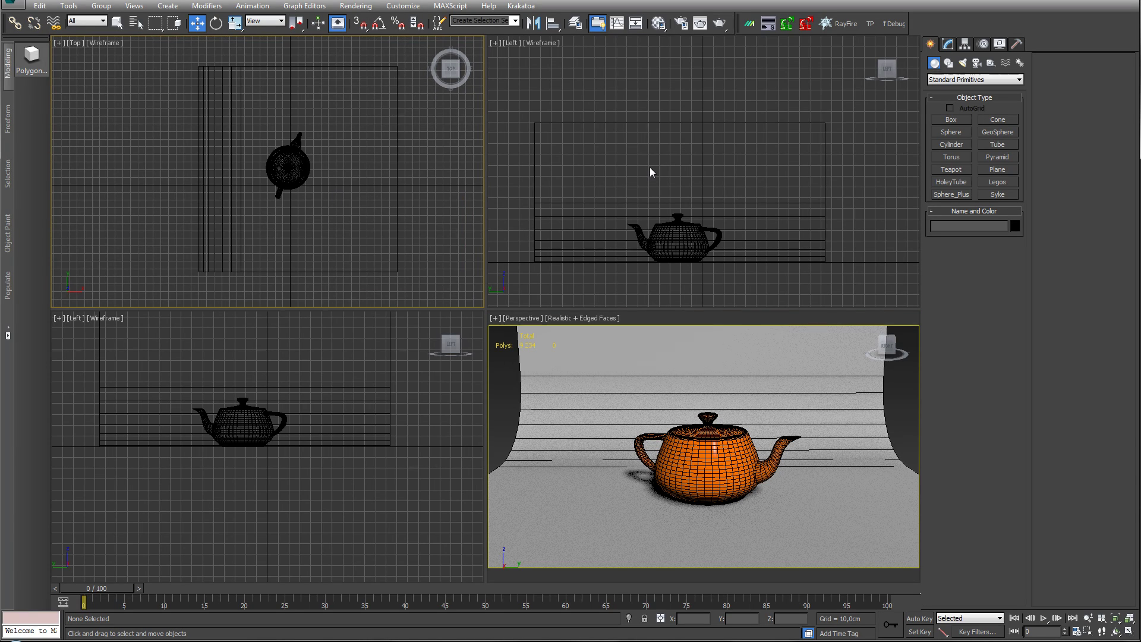
{"action": "left_click", "coordinate": [963, 62]}
{"action": "left_click", "coordinate": [952, 80]}
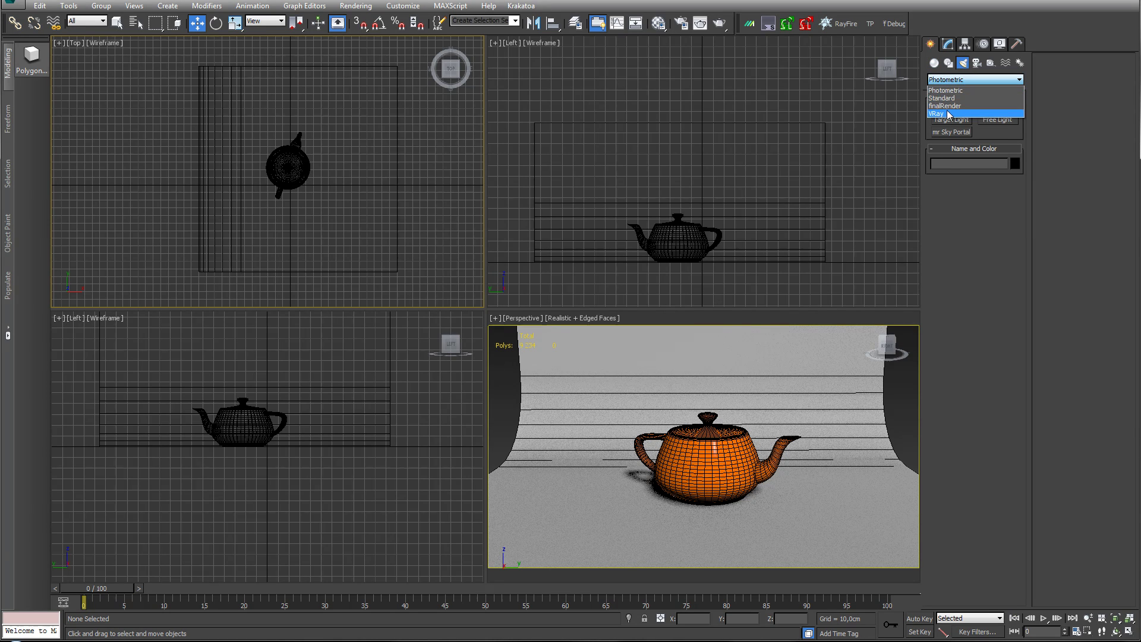
{"action": "left_click", "coordinate": [949, 113]}
{"action": "left_click", "coordinate": [947, 120]}
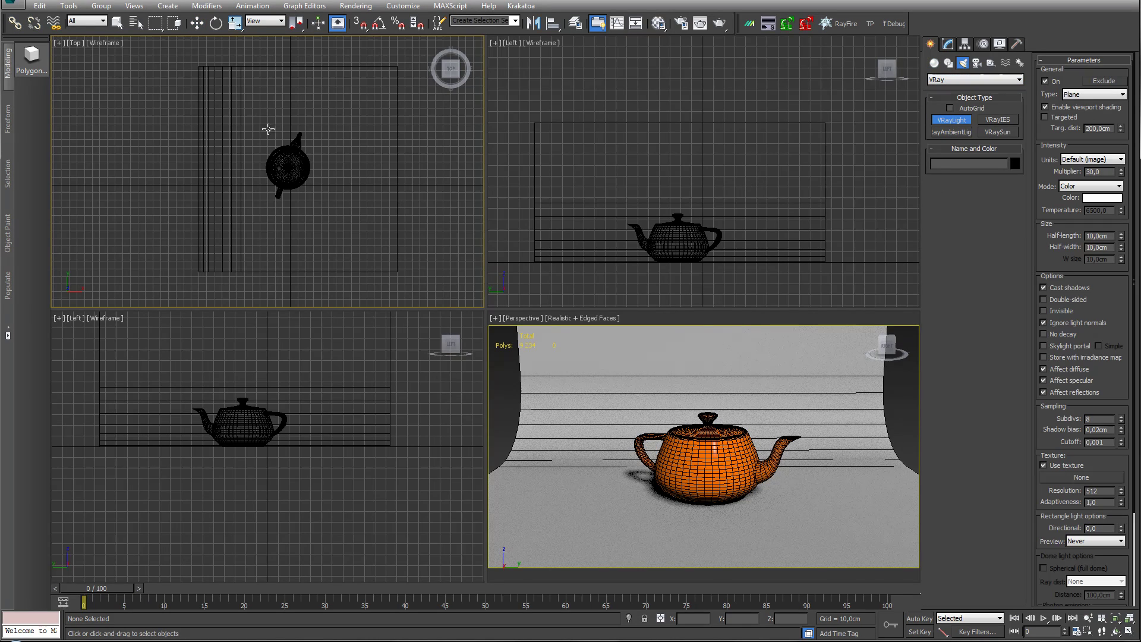
{"action": "left_click_drag", "start_coordinate": [237, 115], "coordinate": [342, 223]}
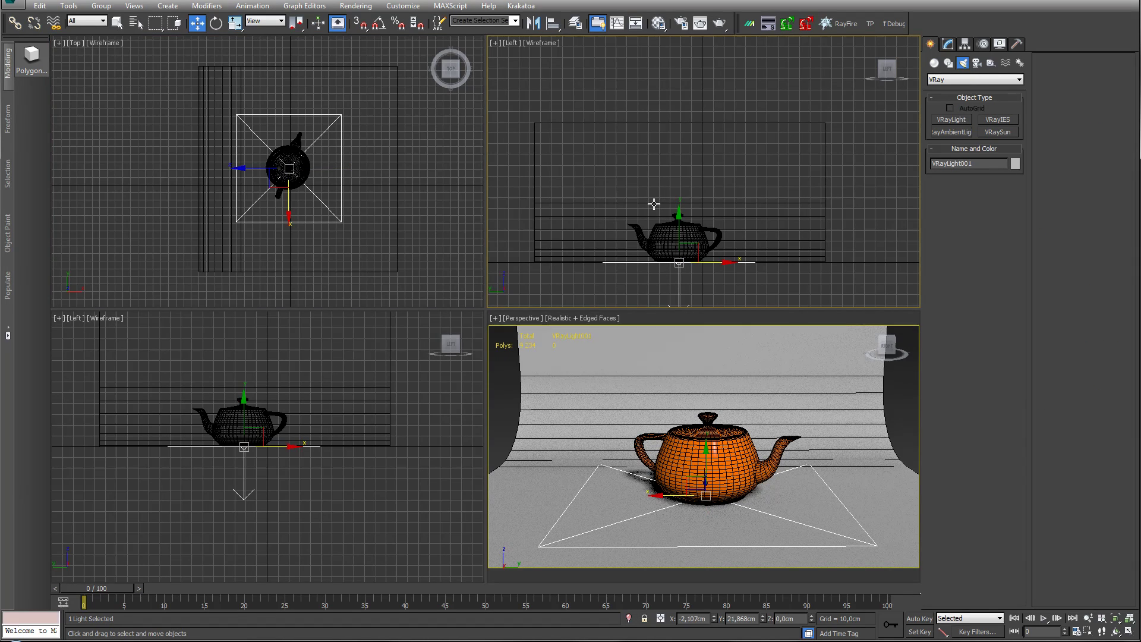
{"action": "left_click_drag", "start_coordinate": [679, 219], "coordinate": [675, 102]}
- Set the VRayLight's intensity multiplier to 10 and make the light targeted
{"action": "left_click", "coordinate": [948, 45]}
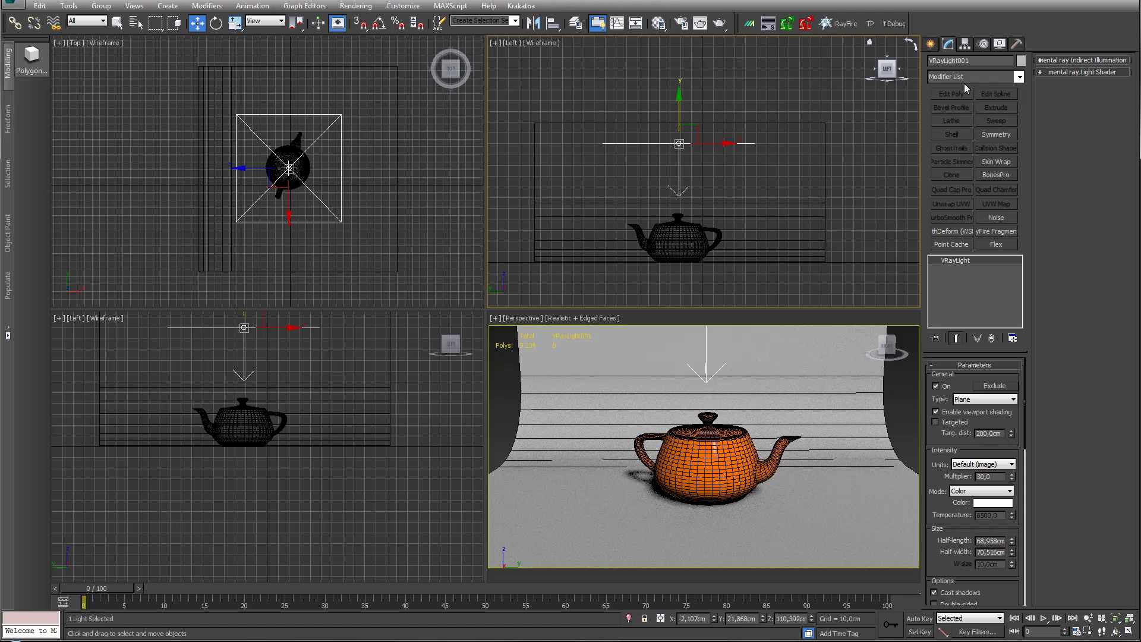
{"action": "double_click", "coordinate": [998, 477]}
{"action": "type", "text": "10"}
{"action": "key", "text": "Return"}
{"action": "left_click", "coordinate": [936, 422]}
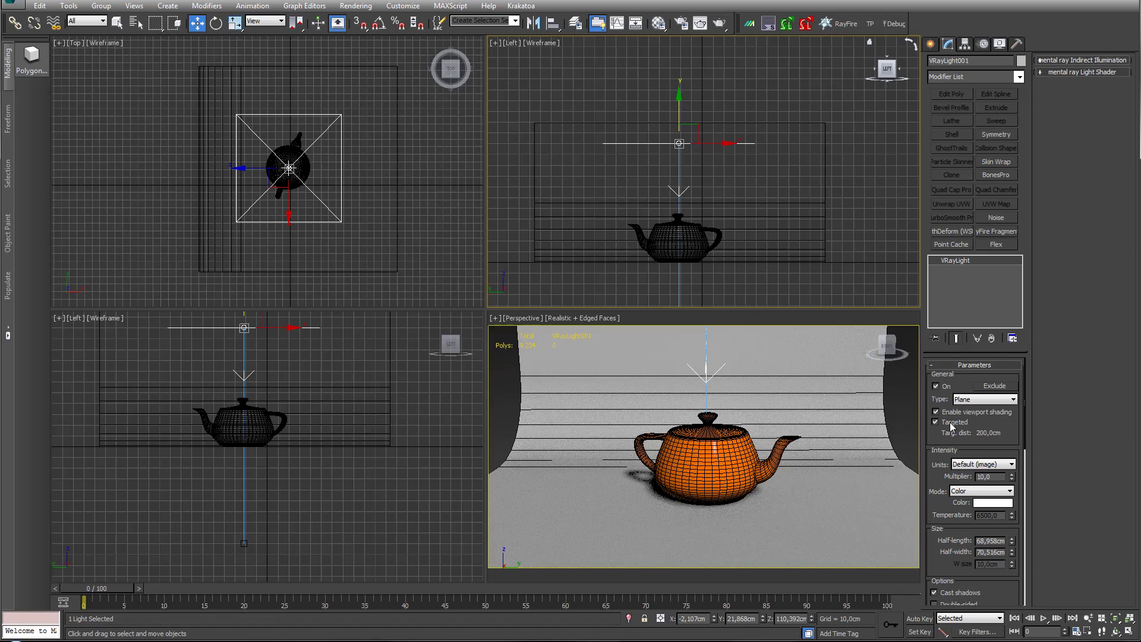
- Raise the light's target up to the upper part of the teapot, at about Z 30.3 cm
{"action": "middle_click_drag", "start_coordinate": [718, 227], "coordinate": [714, 118]}
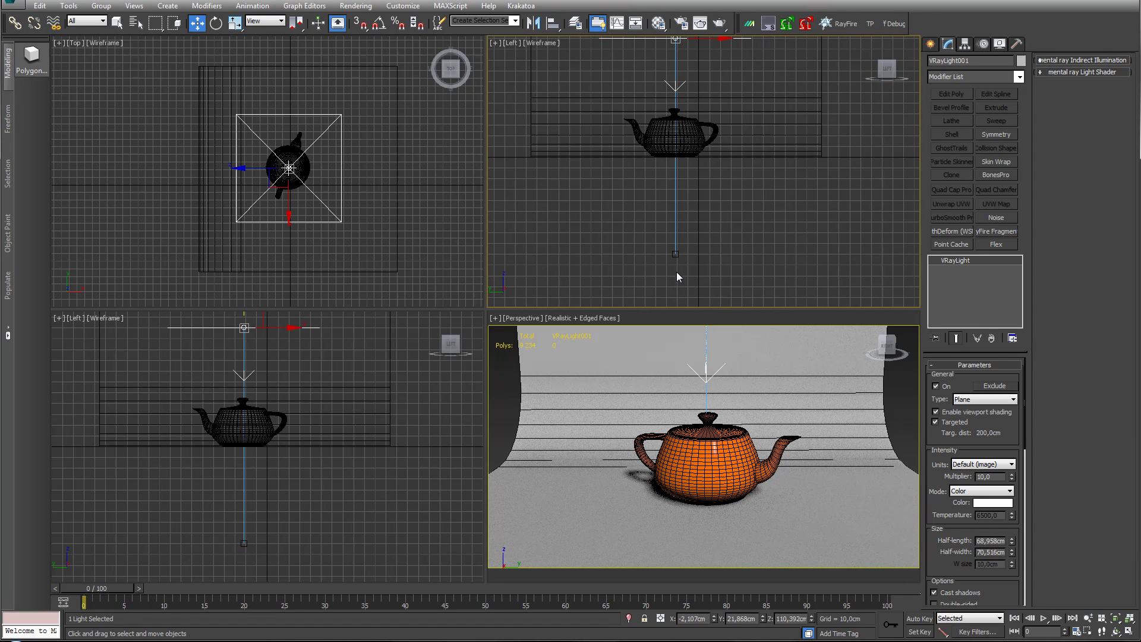
{"action": "left_click_drag", "start_coordinate": [676, 254], "coordinate": [682, 107]}
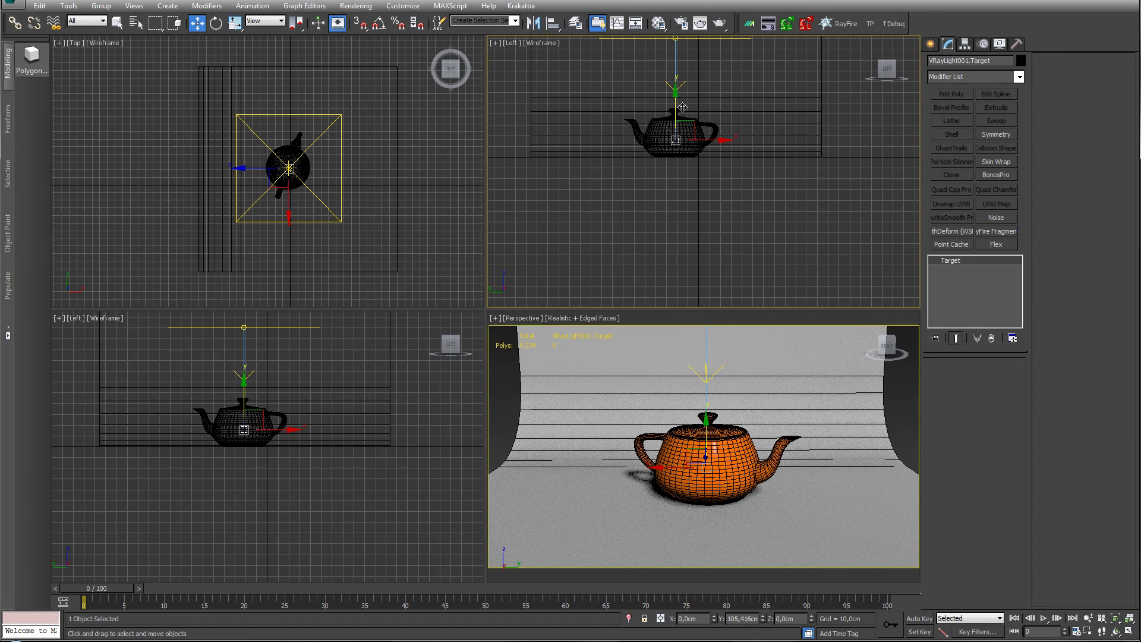
{"action": "middle_click_drag", "start_coordinate": [713, 147], "coordinate": [742, 232]}
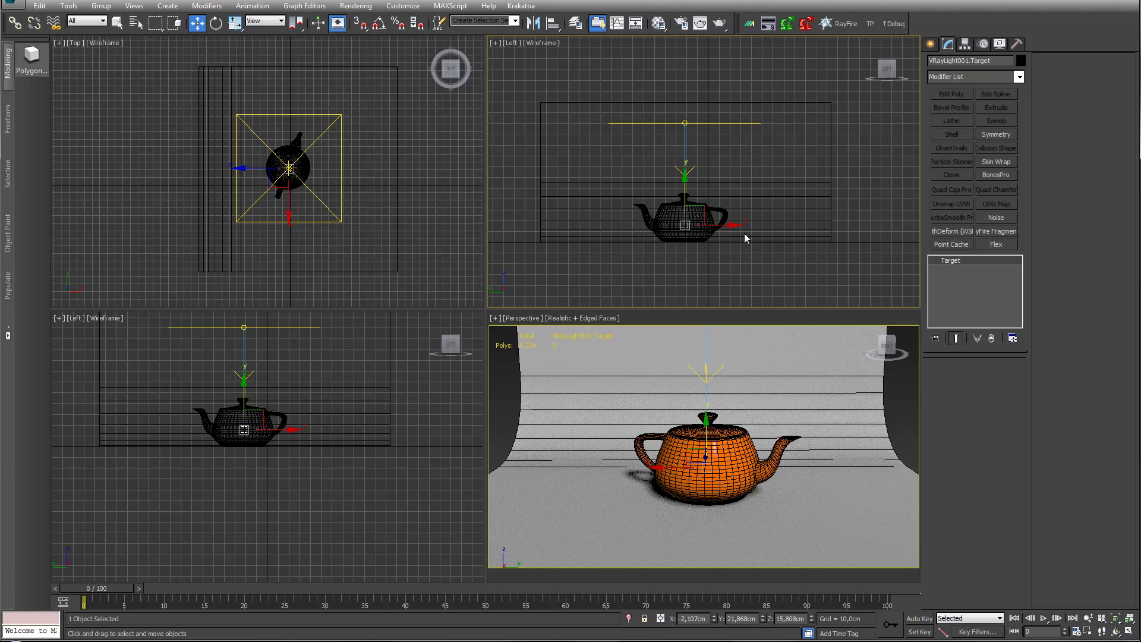
{"action": "left_click_drag", "start_coordinate": [685, 192], "coordinate": [684, 177]}
{"action": "left_click", "coordinate": [930, 44]}
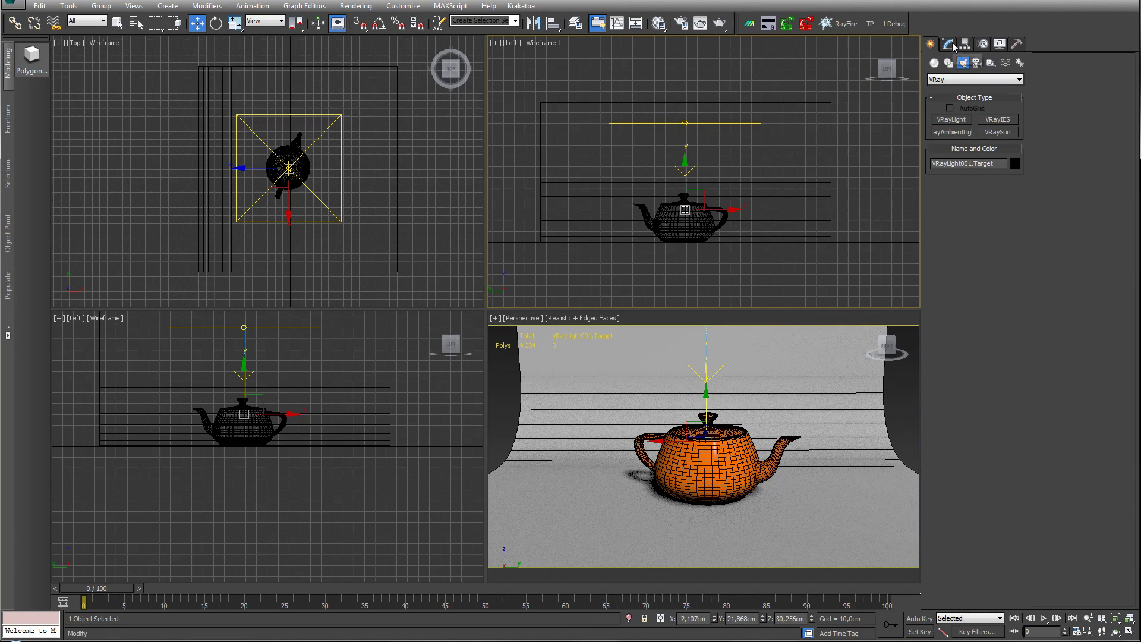
{"action": "left_click", "coordinate": [952, 46]}
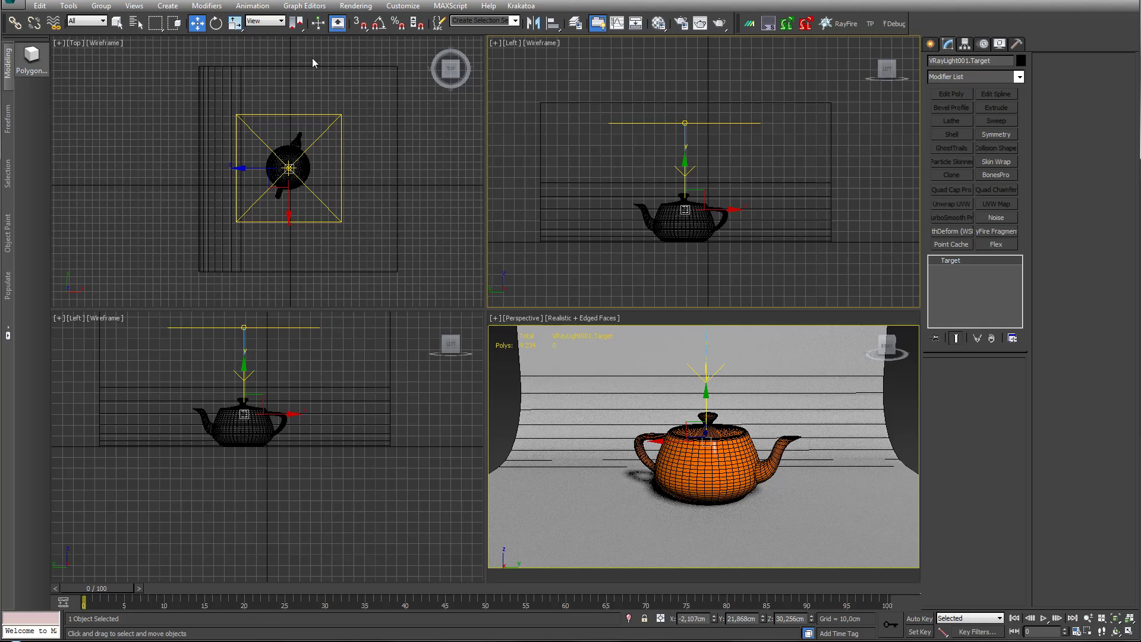
- Set the sampling subdivisions of the plane light above the teapot to 16
{"action": "left_click", "coordinate": [695, 123]}
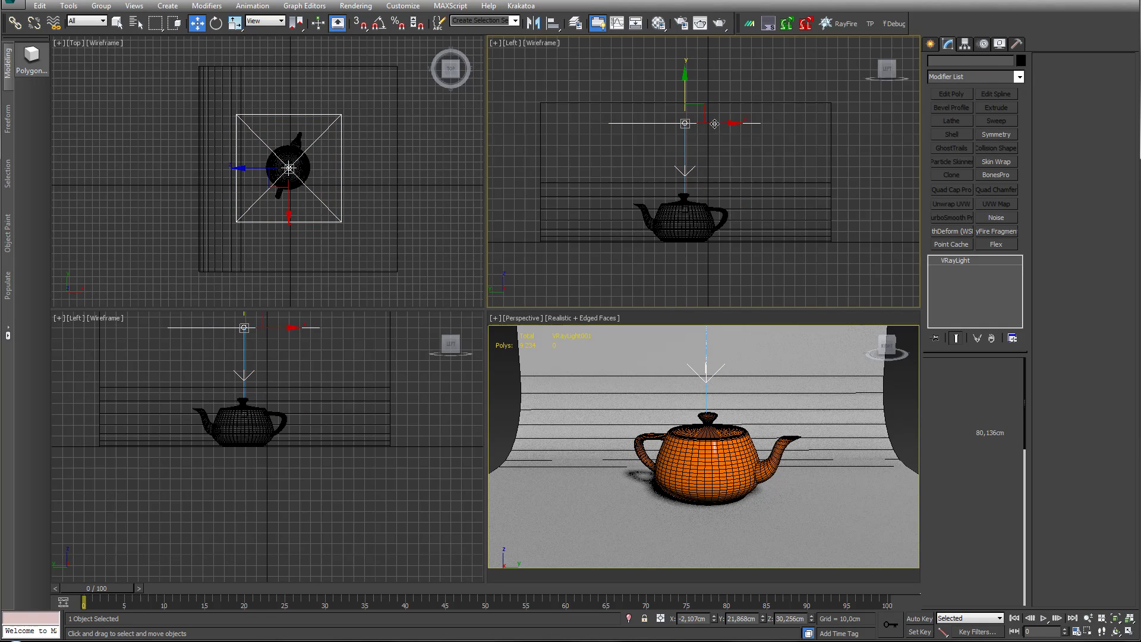
{"action": "left_click", "coordinate": [658, 24]}
{"action": "scroll", "coordinate": [991, 429], "scroll_direction": "down", "scroll_amount": 5}
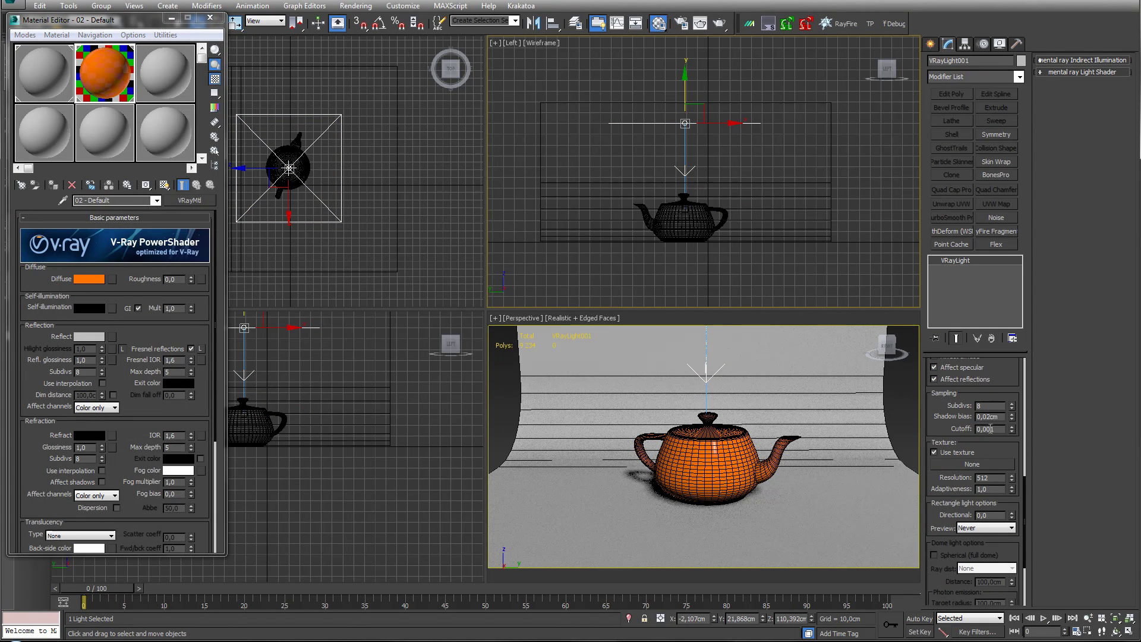
{"action": "double_click", "coordinate": [979, 405]}
{"action": "type", "text": "16"}
{"action": "key", "text": "Return"}
- Assign a VRaySoftbox map as the plane light's texture
{"action": "left_click", "coordinate": [971, 466]}
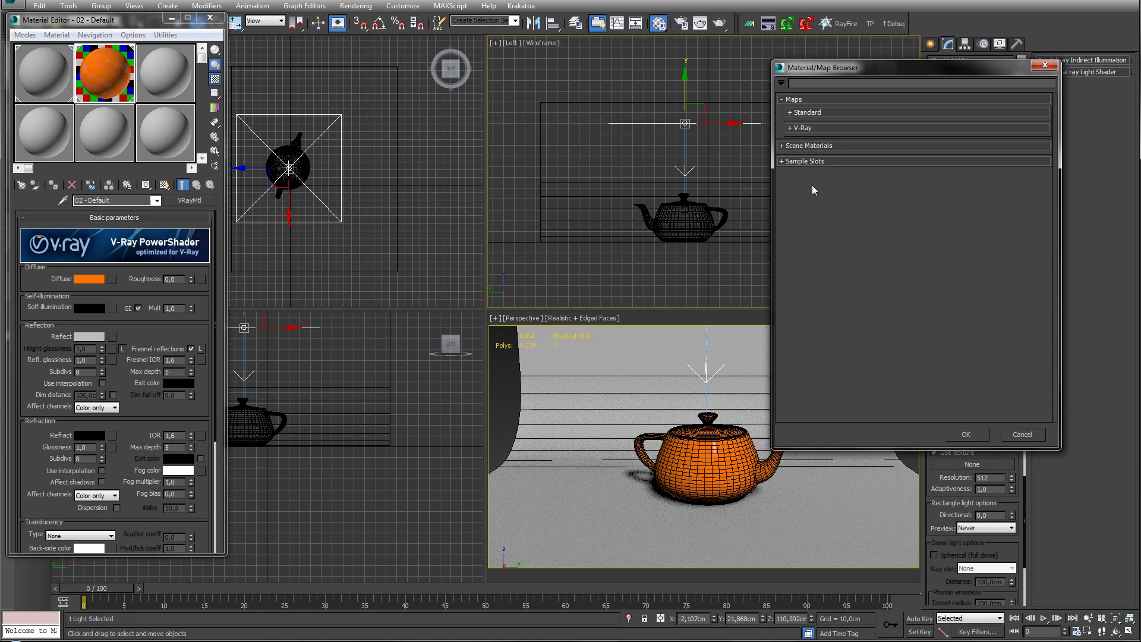
{"action": "left_click_drag", "start_coordinate": [921, 72], "coordinate": [715, 69]}
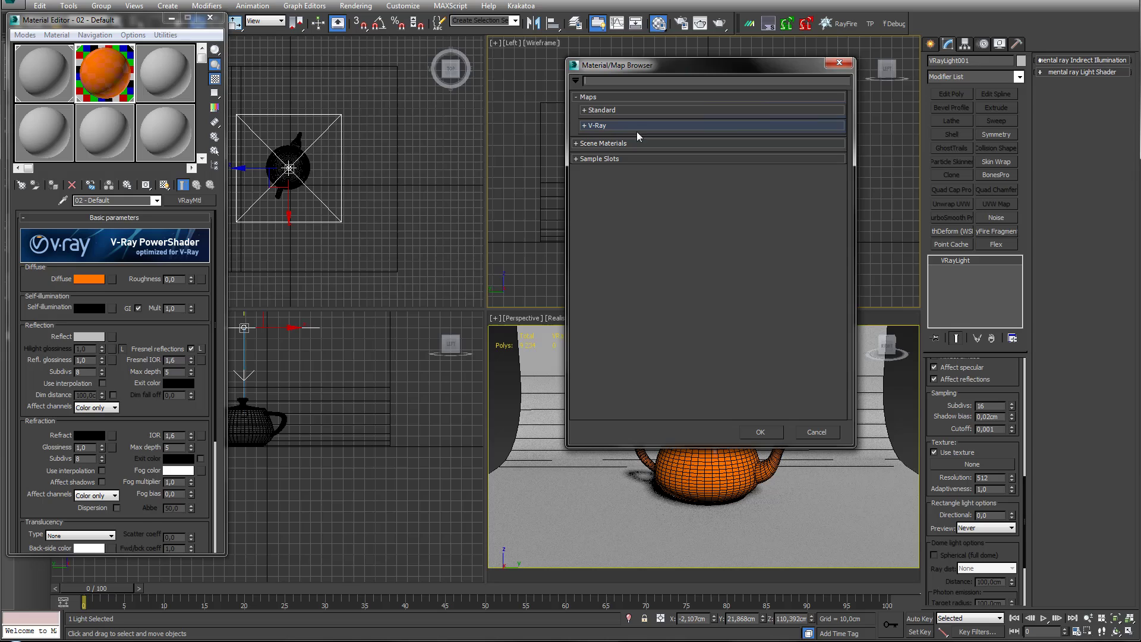
{"action": "left_click", "coordinate": [585, 126]}
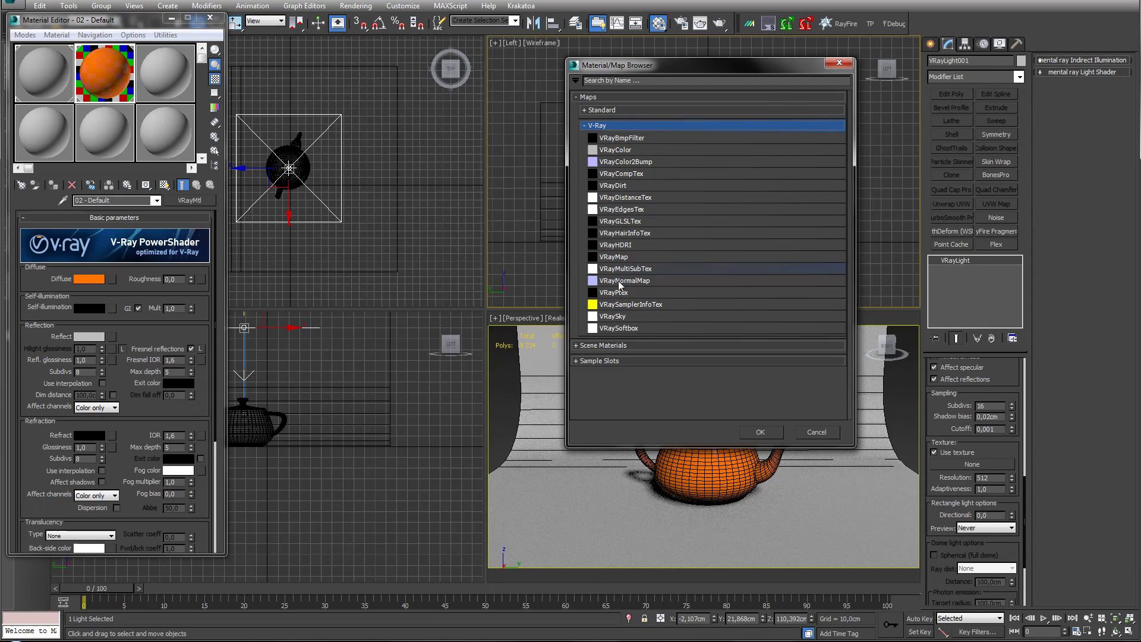
{"action": "double_click", "coordinate": [611, 328]}
- Place the light's VRaySoftbox map in the fourth material sample slot as an instance and show its parameters
{"action": "left_click_drag", "start_coordinate": [951, 467], "coordinate": [111, 278]}
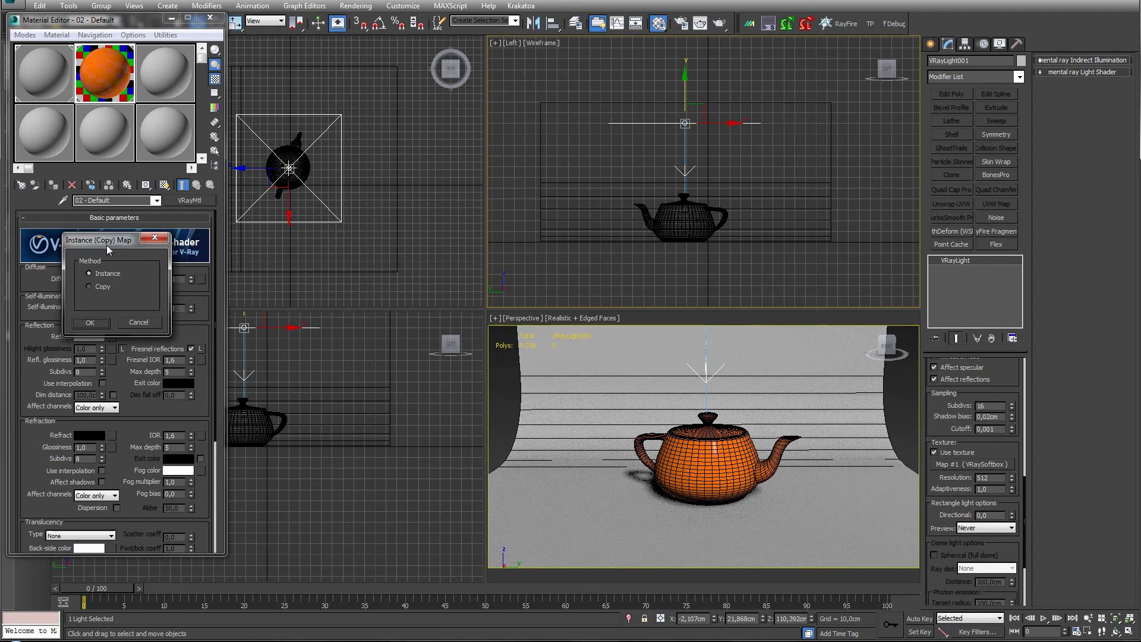
{"action": "left_click", "coordinate": [95, 323]}
{"action": "left_click_drag", "start_coordinate": [44, 132], "coordinate": [108, 150]}
- Enable the softbox map's Radial Vignette gradient and flip it
{"action": "scroll", "coordinate": [57, 445], "scroll_direction": "down", "scroll_amount": 1}
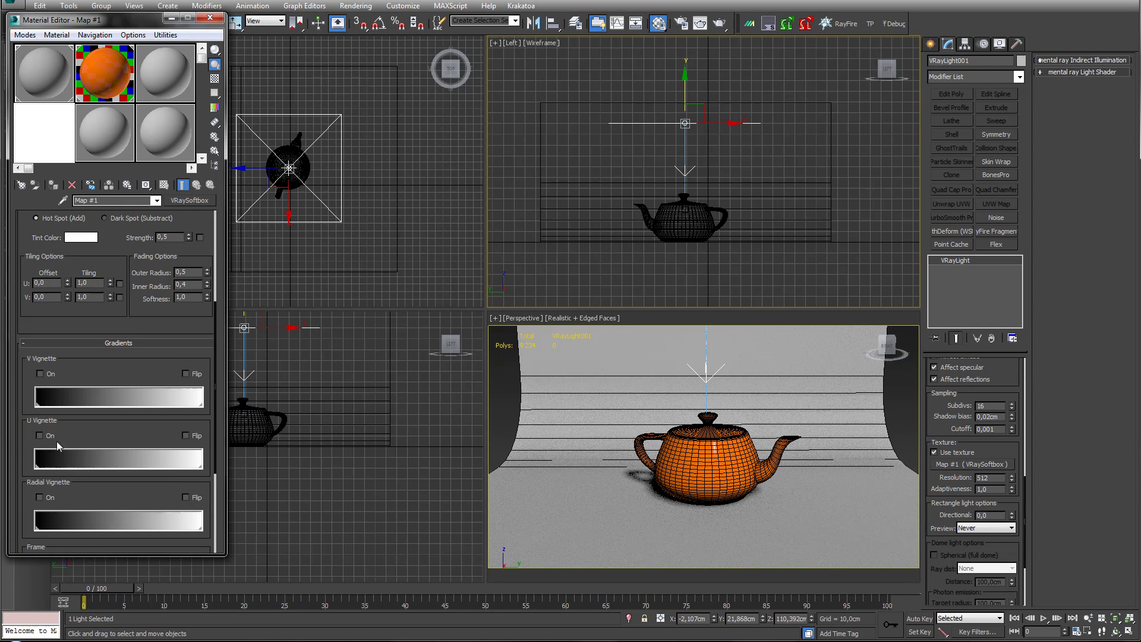
{"action": "left_click", "coordinate": [40, 496]}
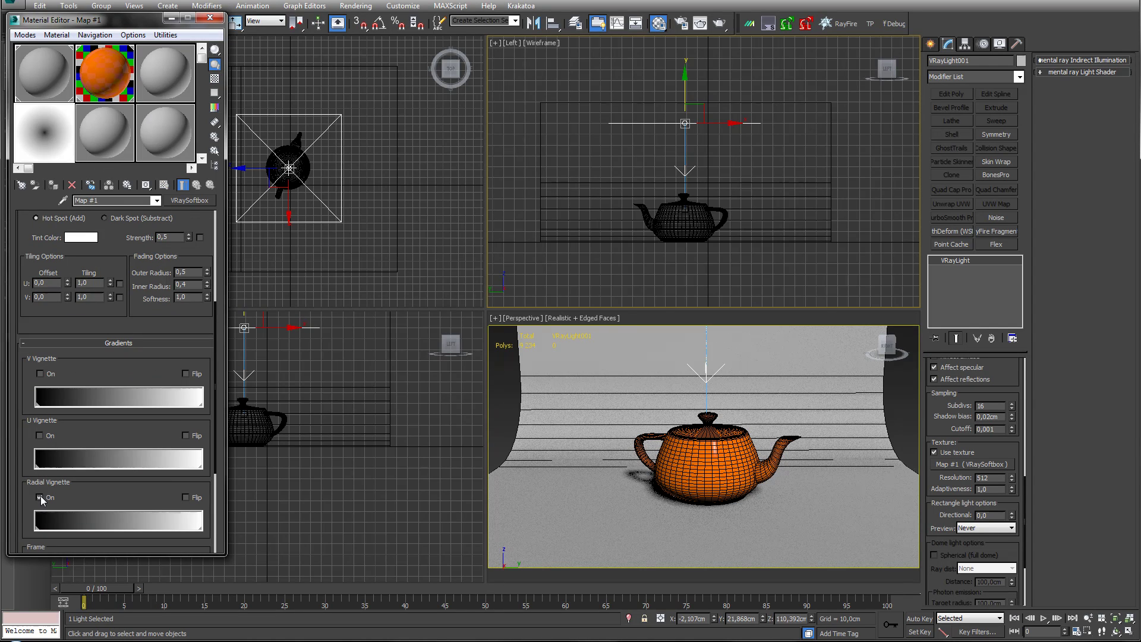
{"action": "left_click", "coordinate": [186, 497]}
{"action": "left_click_drag", "start_coordinate": [130, 493], "coordinate": [130, 395]}
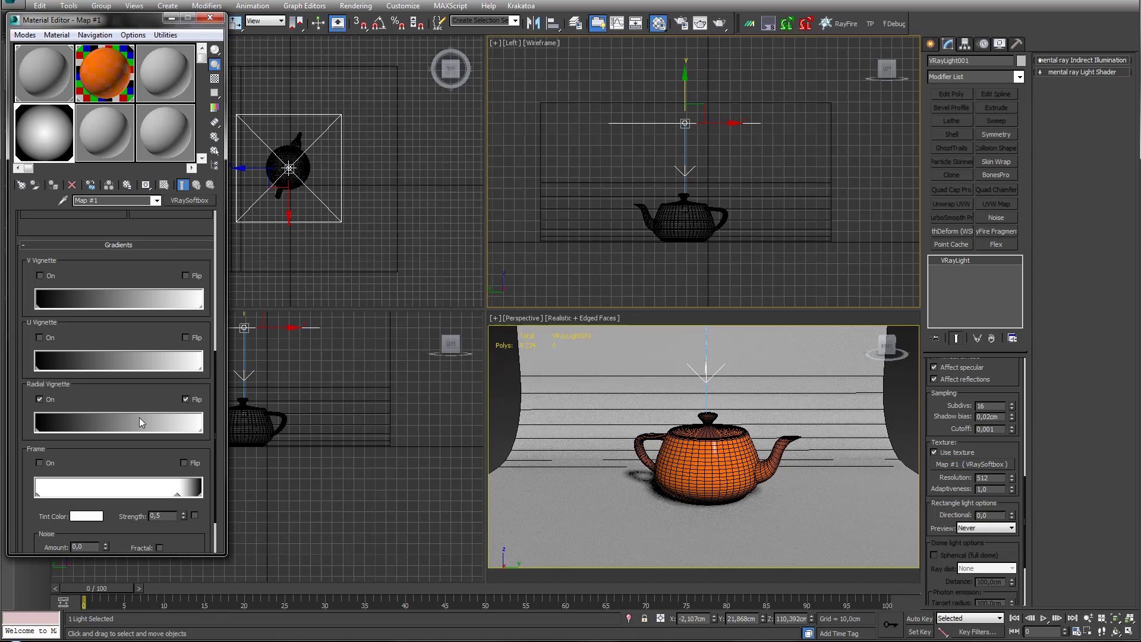
- Set the softbox map's base colour to a pale blue of RGB 221, 237, 255 and close the Material Editor
{"action": "scroll", "coordinate": [133, 392], "scroll_direction": "up", "scroll_amount": 5}
{"action": "scroll", "coordinate": [89, 312], "scroll_direction": "up", "scroll_amount": 5}
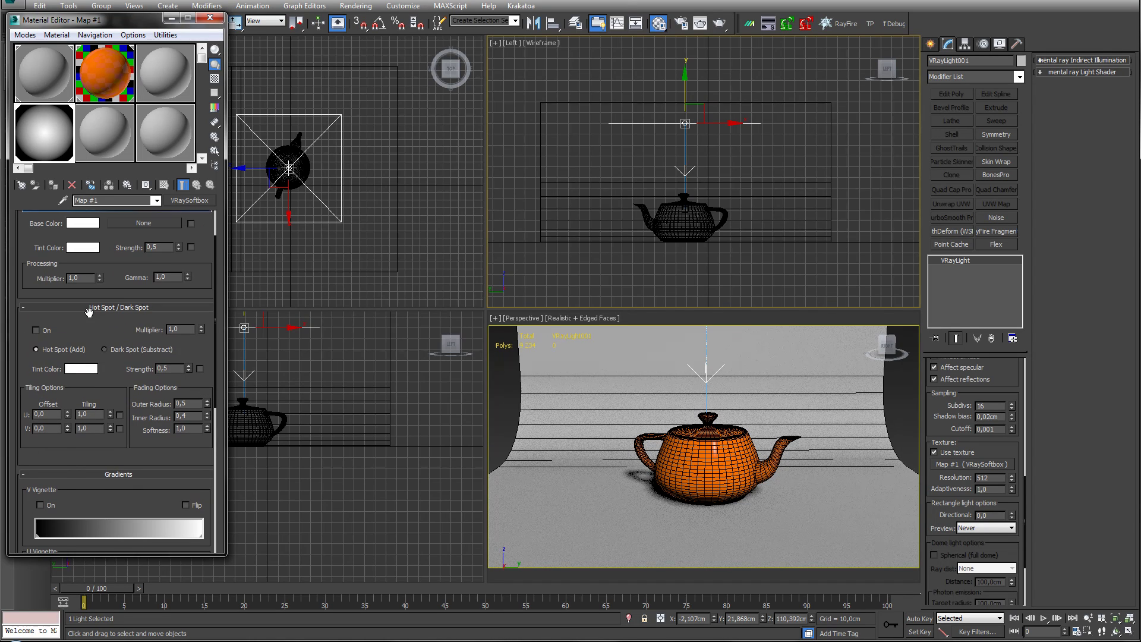
{"action": "left_click", "coordinate": [88, 224]}
{"action": "left_click_drag", "start_coordinate": [296, 26], "coordinate": [294, 25]}
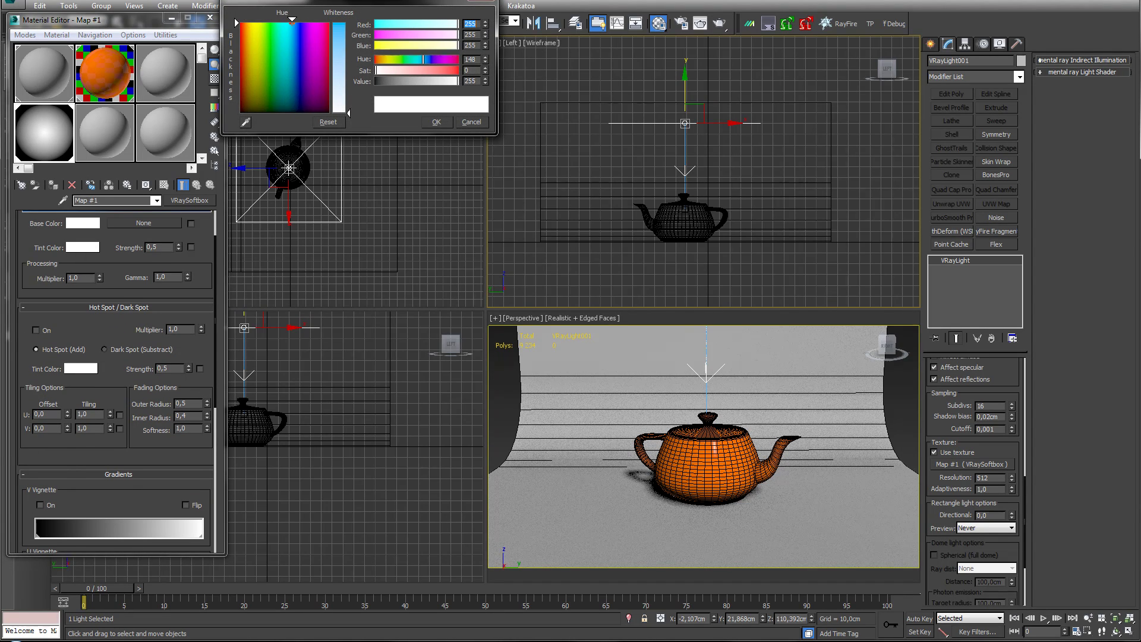
{"action": "left_click_drag", "start_coordinate": [340, 113], "coordinate": [340, 101]}
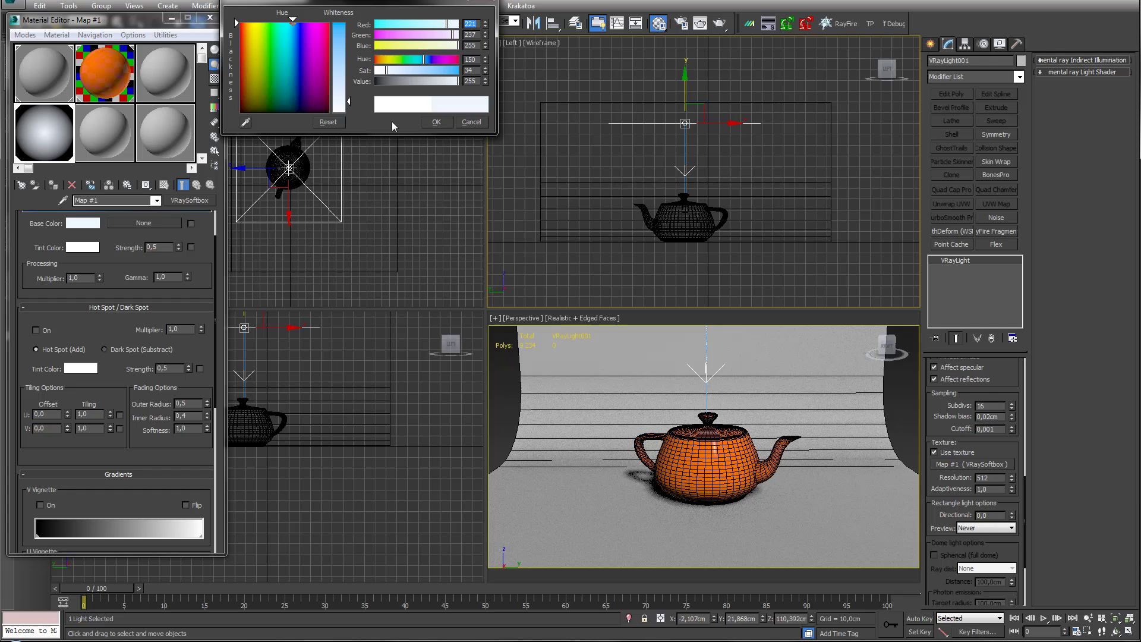
{"action": "left_click", "coordinate": [437, 123]}
{"action": "left_click", "coordinate": [210, 17]}
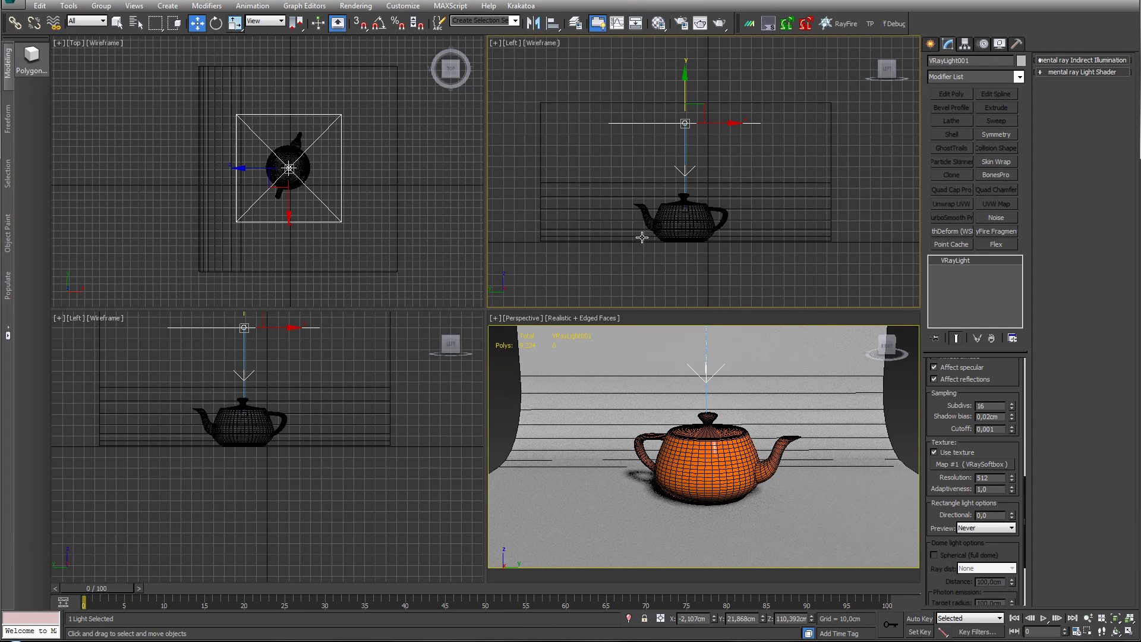
- Frame the teapot more closely in the perspective view and check the Gamma and LUT preferences
{"action": "middle_click_drag", "start_coordinate": [755, 397], "coordinate": [805, 425], "text": "alt"}
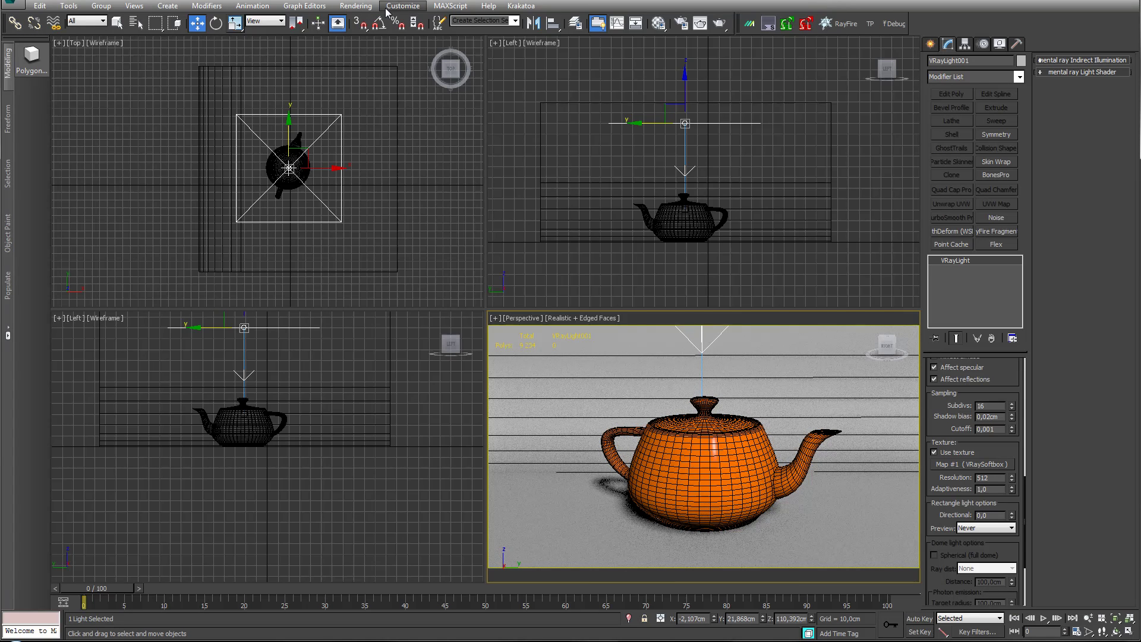
{"action": "left_click", "coordinate": [355, 6]}
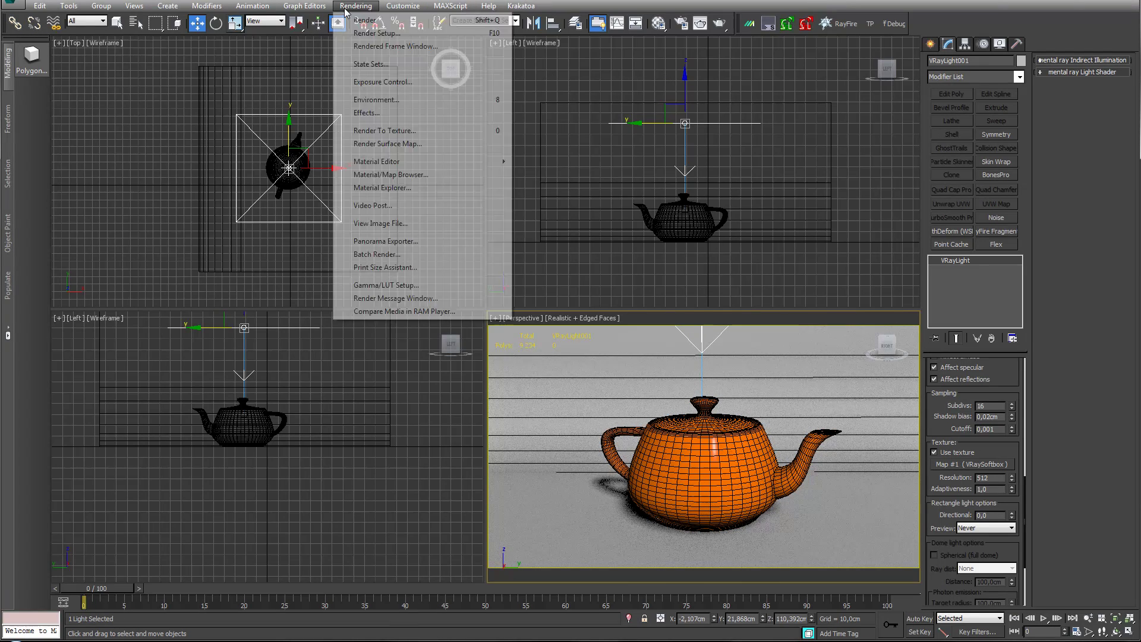
{"action": "left_click", "coordinate": [380, 285]}
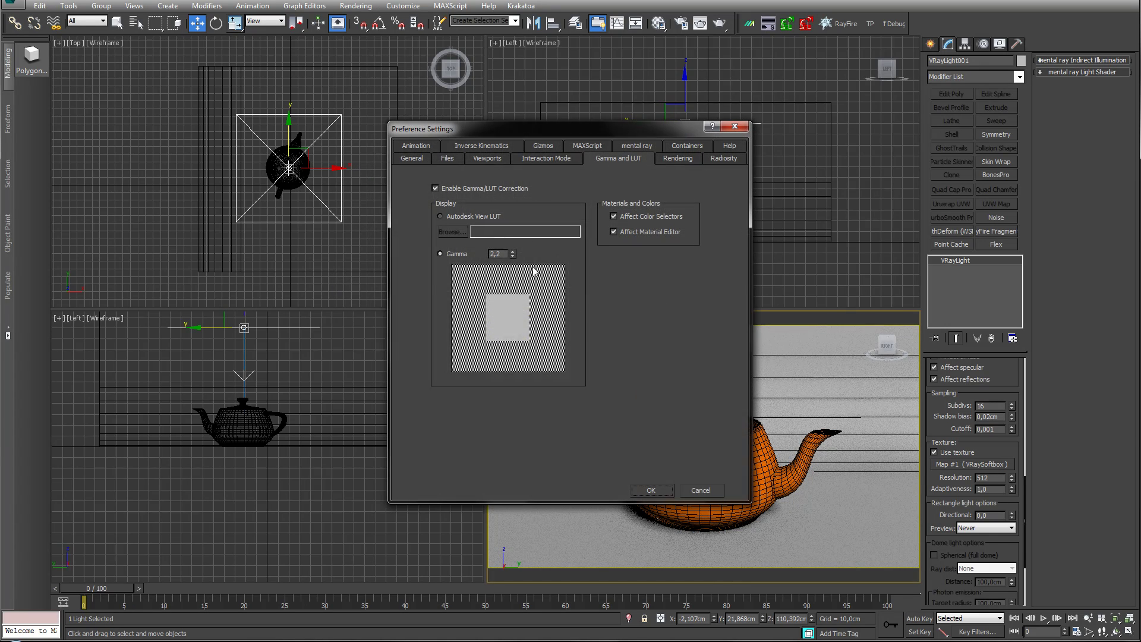
{"action": "left_click", "coordinate": [734, 126]}
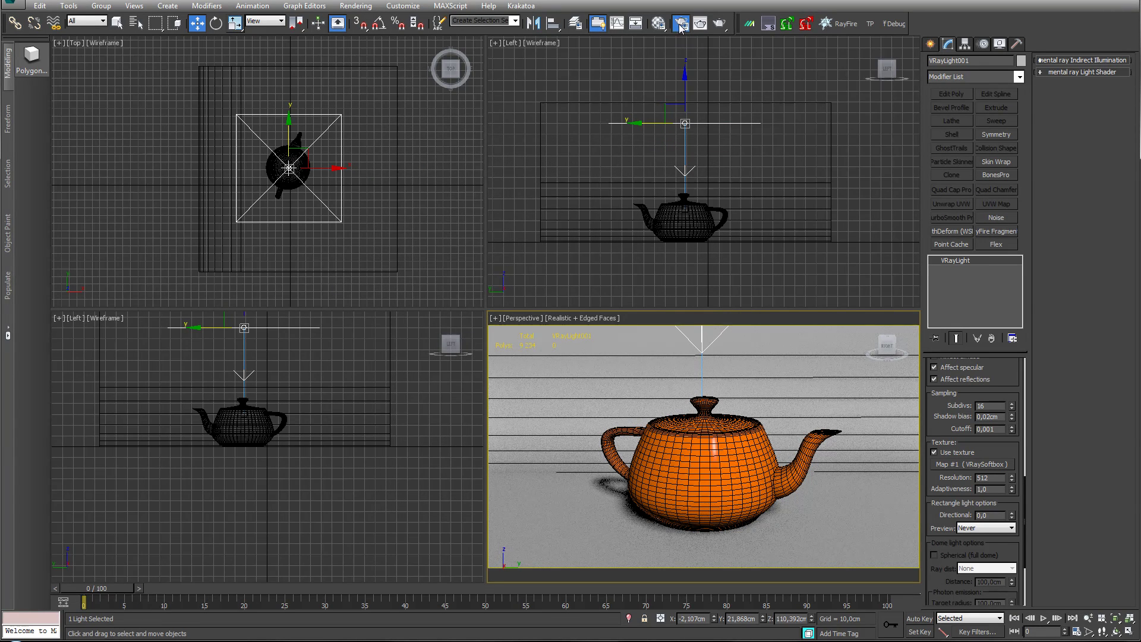
- Review the V-Ray colour mapping, indirect illumination and irradiance map render settings
{"action": "left_click", "coordinate": [681, 23]}
{"action": "left_click", "coordinate": [149, 39]}
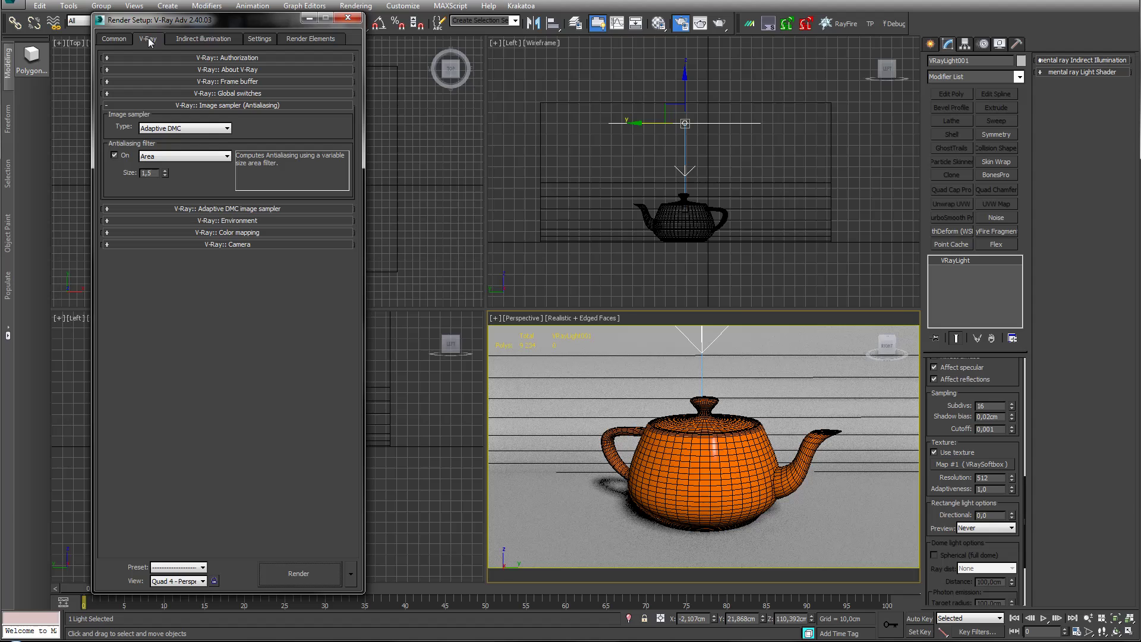
{"action": "left_click", "coordinate": [205, 233]}
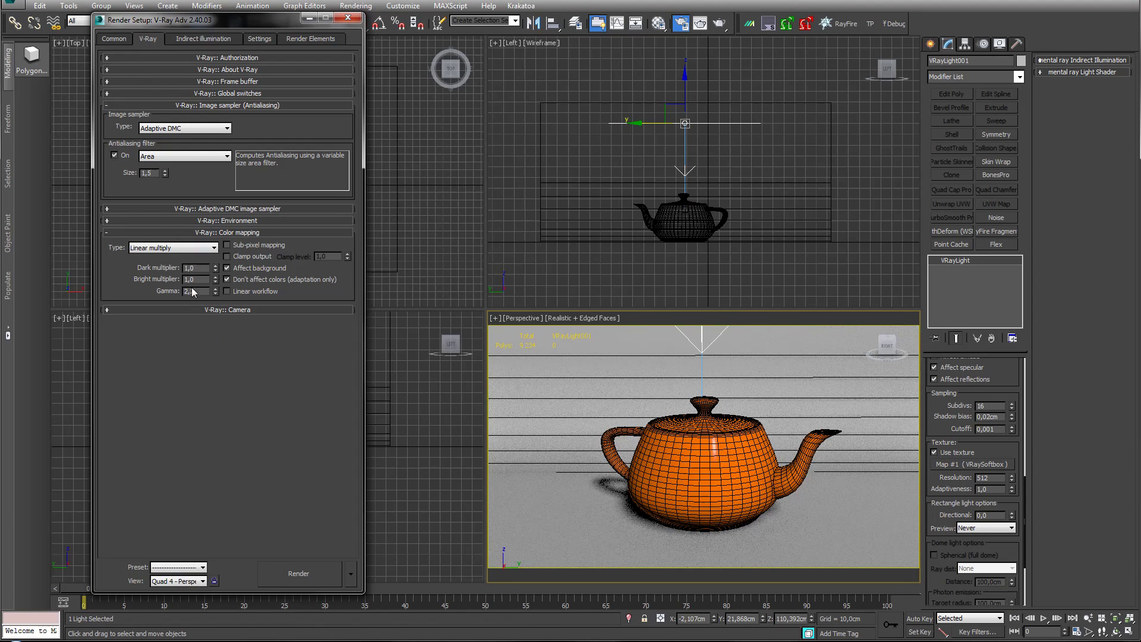
{"action": "left_click", "coordinate": [153, 248]}
{"action": "left_click", "coordinate": [155, 248]}
{"action": "left_click", "coordinate": [199, 38]}
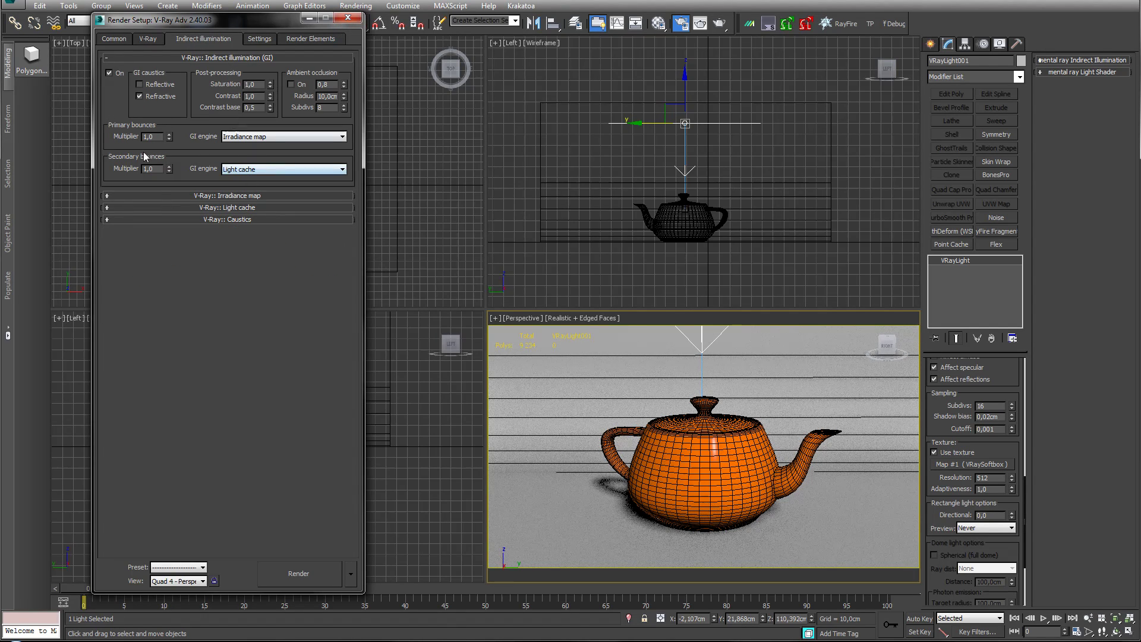
{"action": "left_click", "coordinate": [194, 195]}
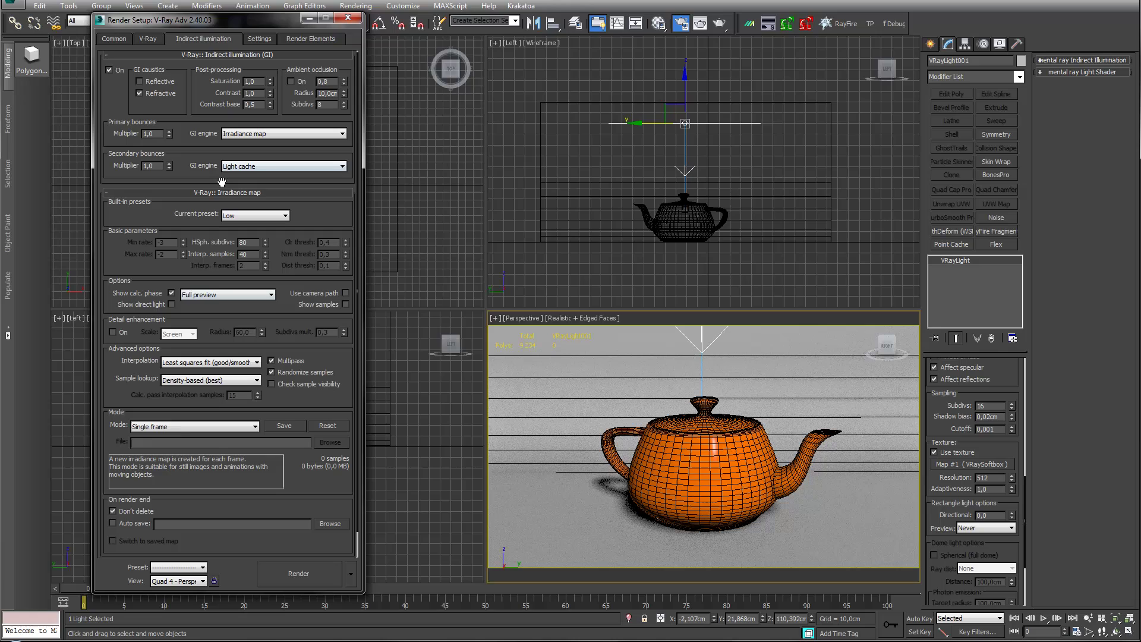
{"action": "left_click", "coordinate": [146, 40]}
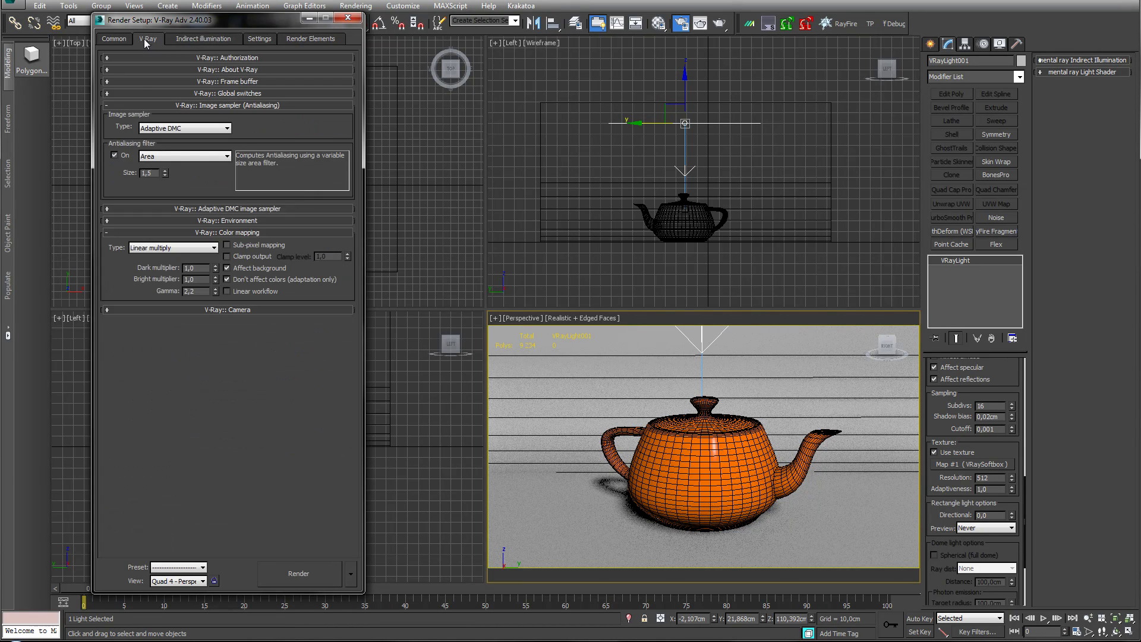
{"action": "left_click", "coordinate": [349, 20]}
- Test render the perspective view with the single overhead light and dismiss the render windows
{"action": "left_click", "coordinate": [715, 114]}
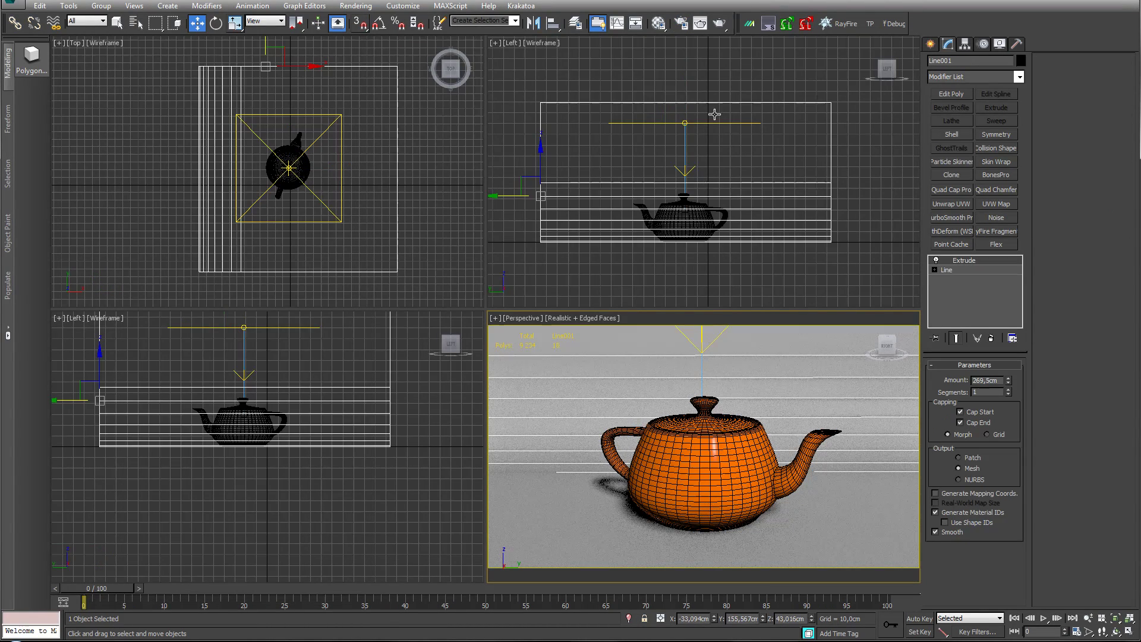
{"action": "left_click", "coordinate": [719, 23]}
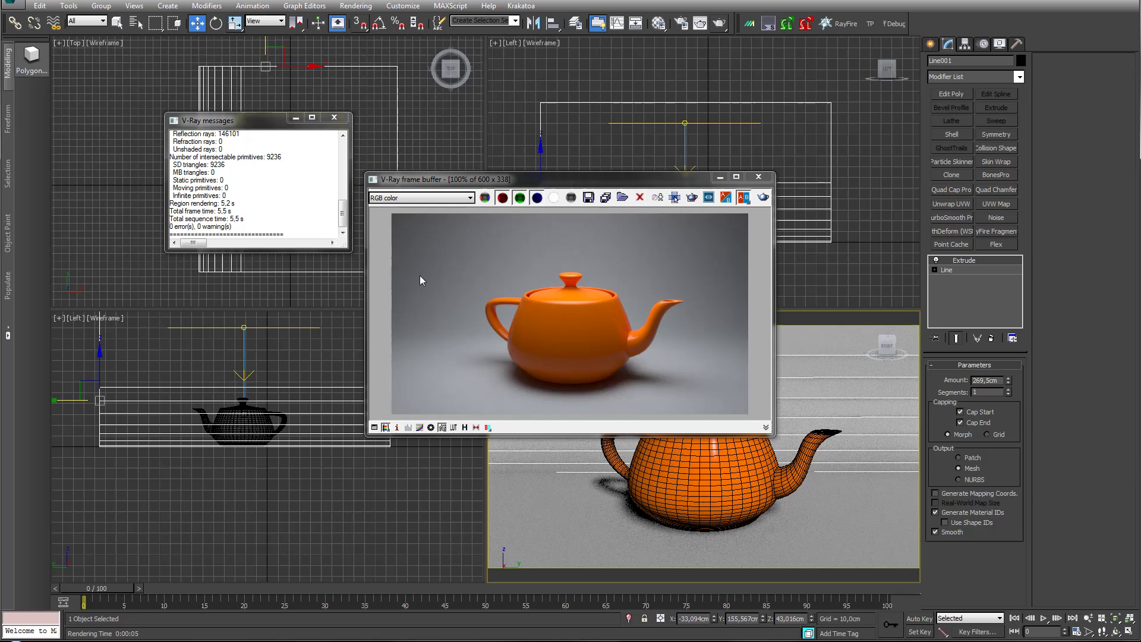
{"action": "left_click", "coordinate": [293, 118]}
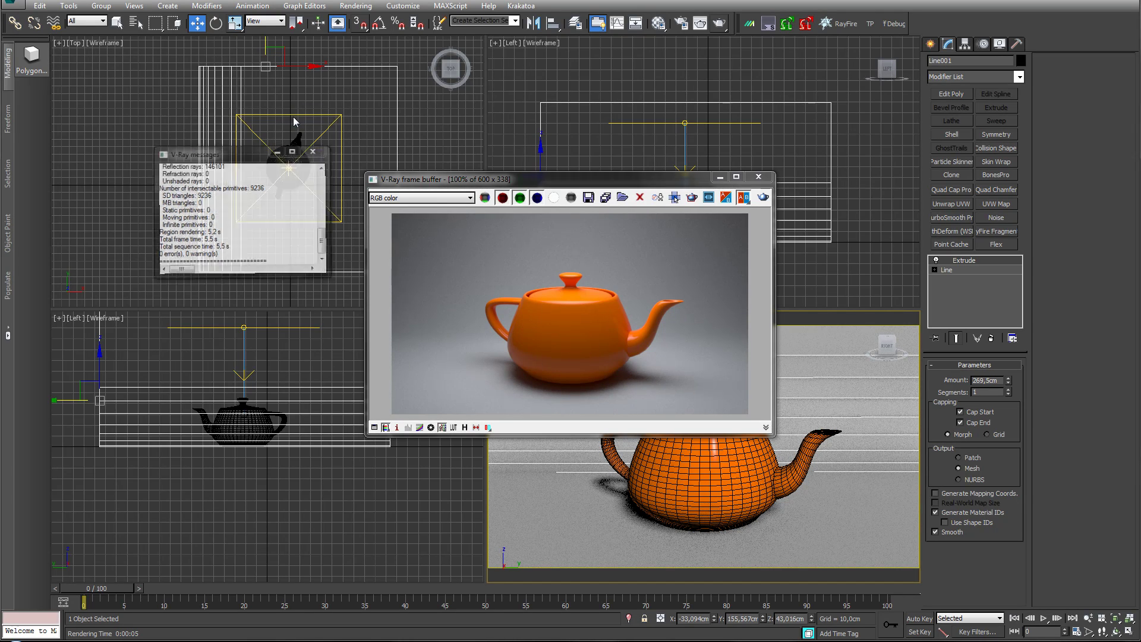
{"action": "left_click", "coordinate": [756, 178]}
- Copy the overhead plane light to the spout side of the teapot in the upper Left view, keeping it targeted at the teapot
{"action": "left_click", "coordinate": [731, 124]}
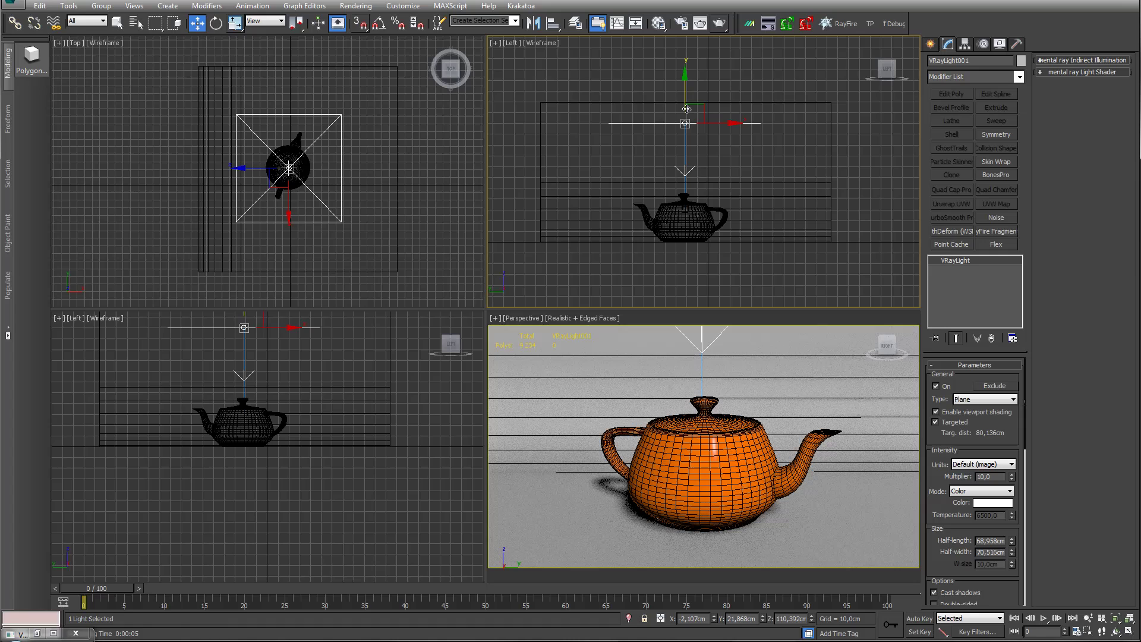
{"action": "mouse_move", "coordinate": [688, 111]}
{"action": "left_mouse_down", "text": "shift"}
{"action": "mouse_move", "coordinate": [683, 102]}
{"action": "mouse_move", "coordinate": [570, 150]}
{"action": "left_mouse_up", "text": "shift"}
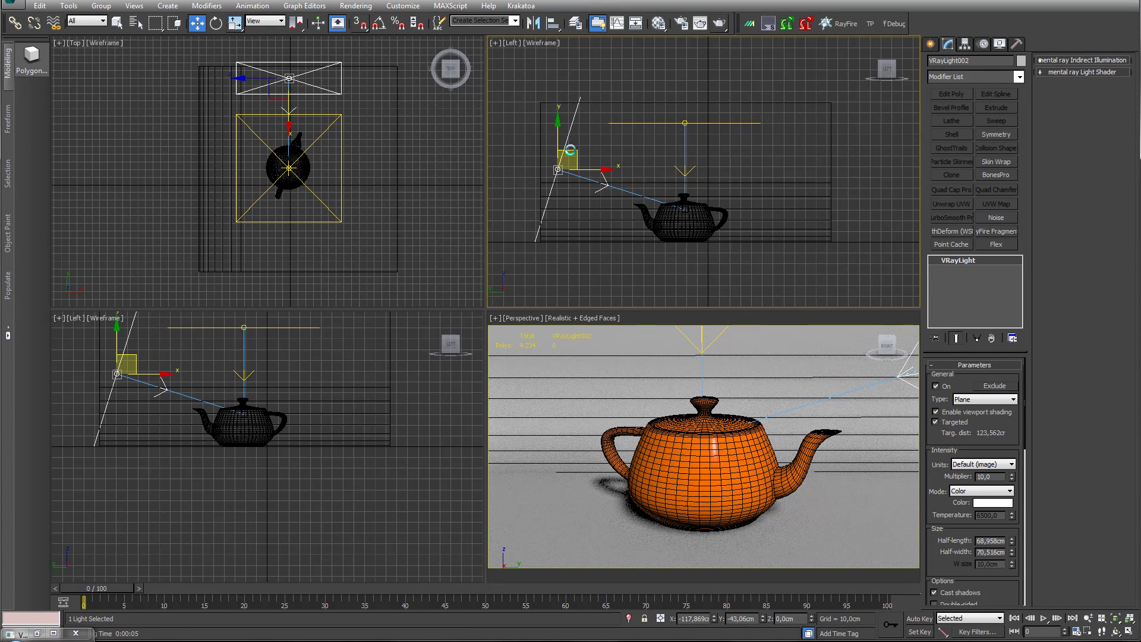
{"action": "left_click", "coordinate": [573, 369]}
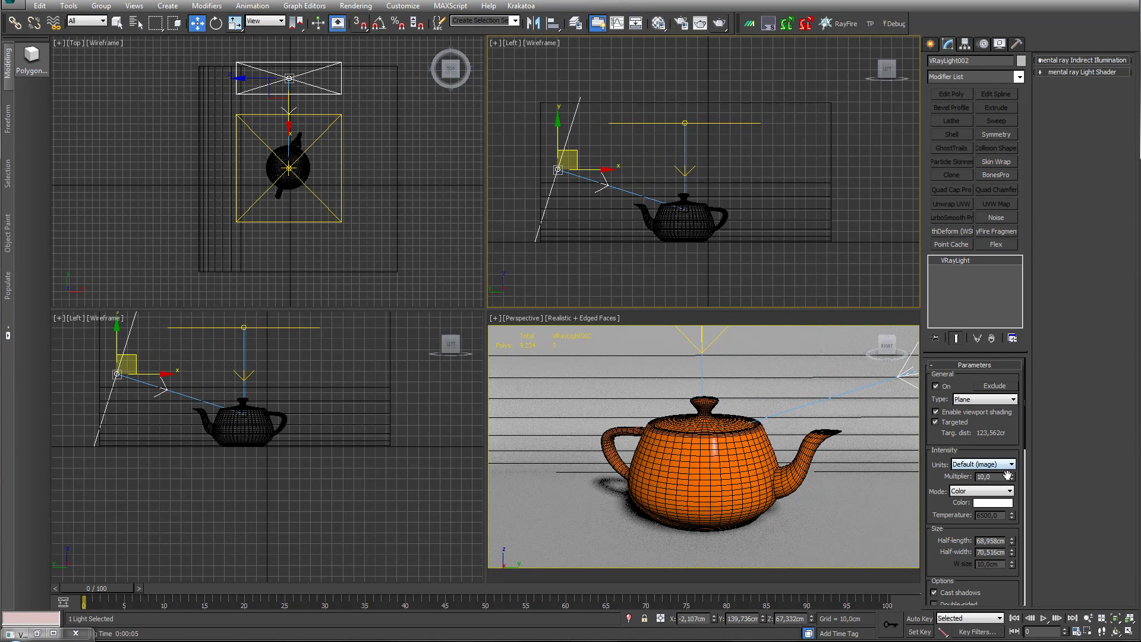
- Set the copied side light's multiplier to 5.0, its half-length to 39.968 cm and its half-width to 43.311 cm
{"action": "left_click", "coordinate": [1012, 479]}
{"action": "scroll", "coordinate": [969, 482], "scroll_direction": "down", "scroll_amount": 3}
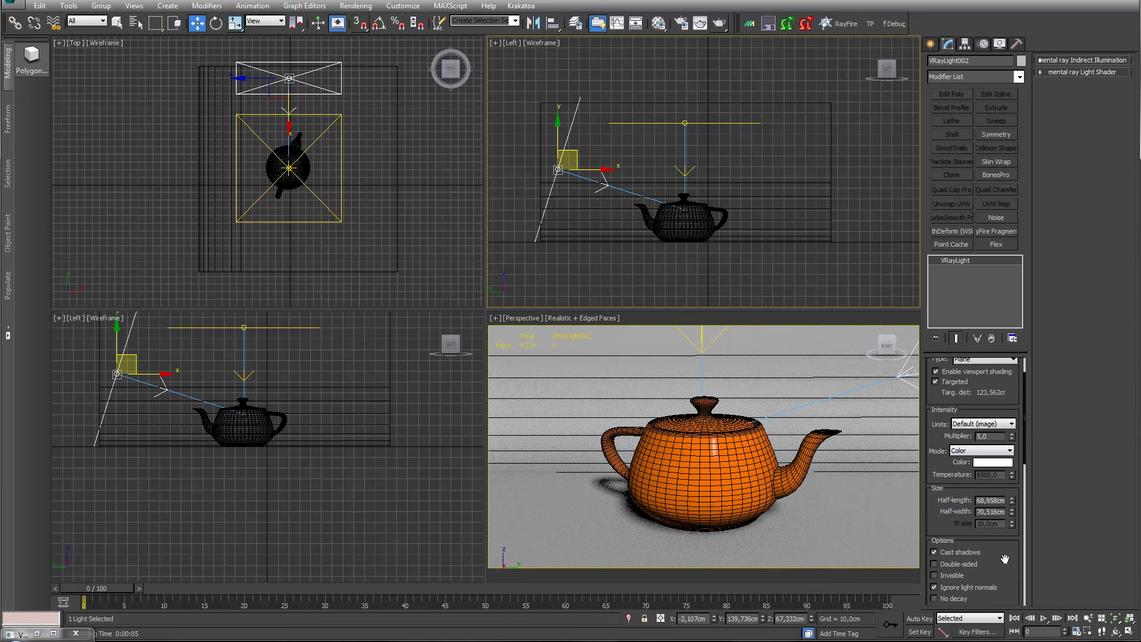
{"action": "left_click_drag", "start_coordinate": [1005, 558], "coordinate": [1013, 456]}
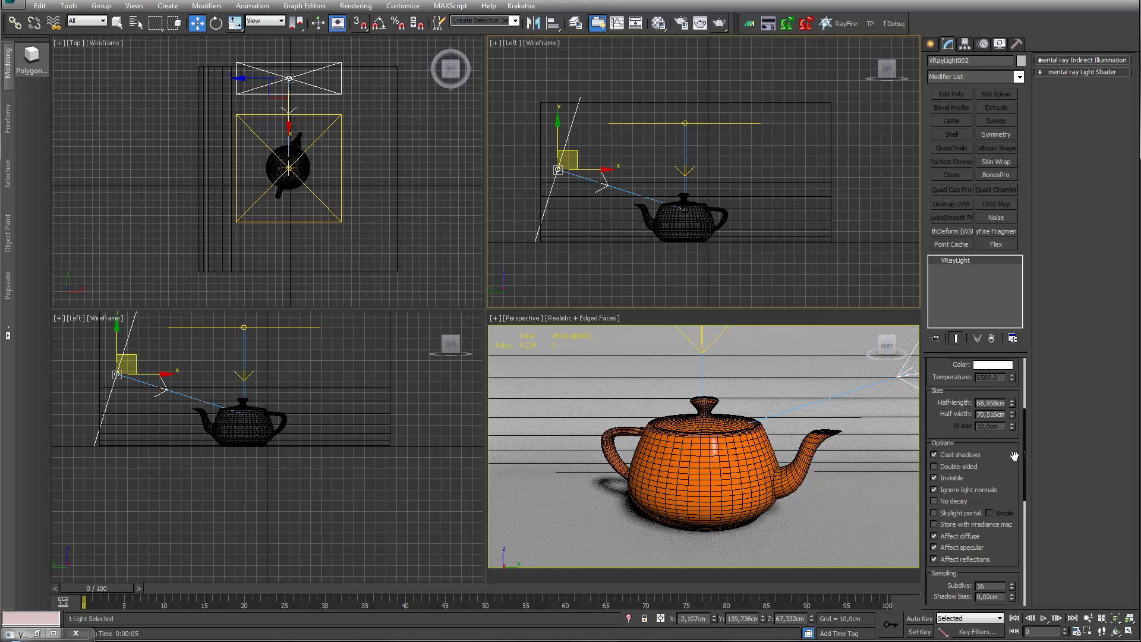
{"action": "mouse_move", "coordinate": [1012, 402]}
{"action": "left_mouse_down"}
{"action": "mouse_move", "coordinate": [1016, 439]}
{"action": "mouse_move", "coordinate": [1013, 409]}
{"action": "left_mouse_up"}
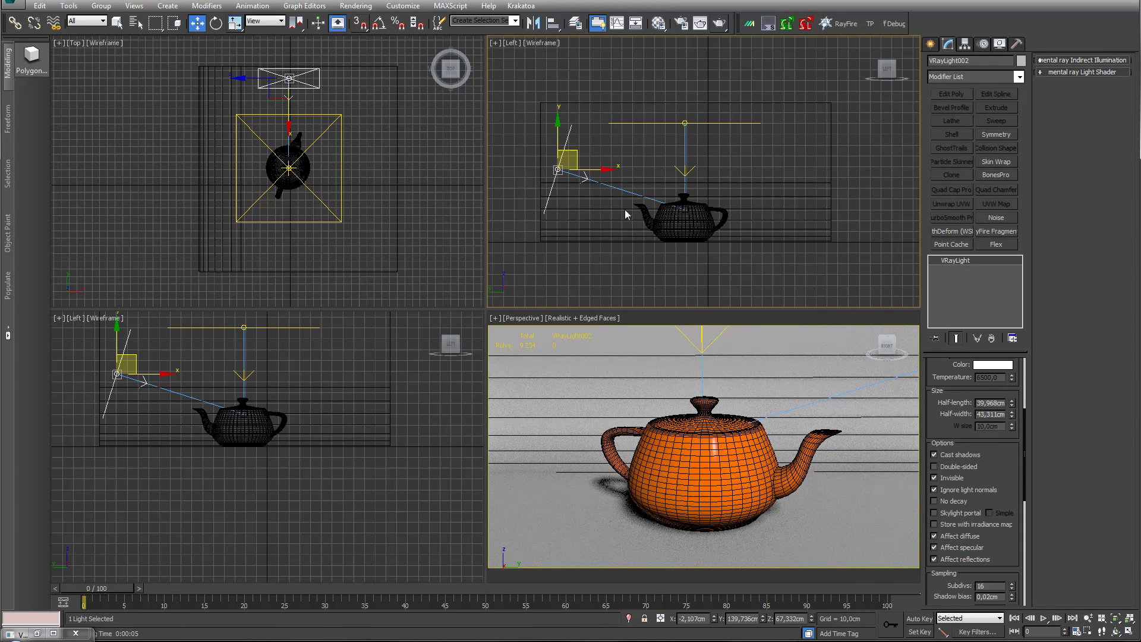
- Clone the small side light to the opposite side of the teapot at a similar height
{"action": "mouse_move", "coordinate": [576, 150]}
{"action": "left_mouse_down"}
{"action": "mouse_move", "coordinate": [589, 182]}
{"action": "mouse_move", "coordinate": [569, 172]}
{"action": "mouse_move", "coordinate": [832, 172]}
{"action": "mouse_move", "coordinate": [823, 196]}
{"action": "left_mouse_up"}
{"action": "left_click", "coordinate": [570, 367]}
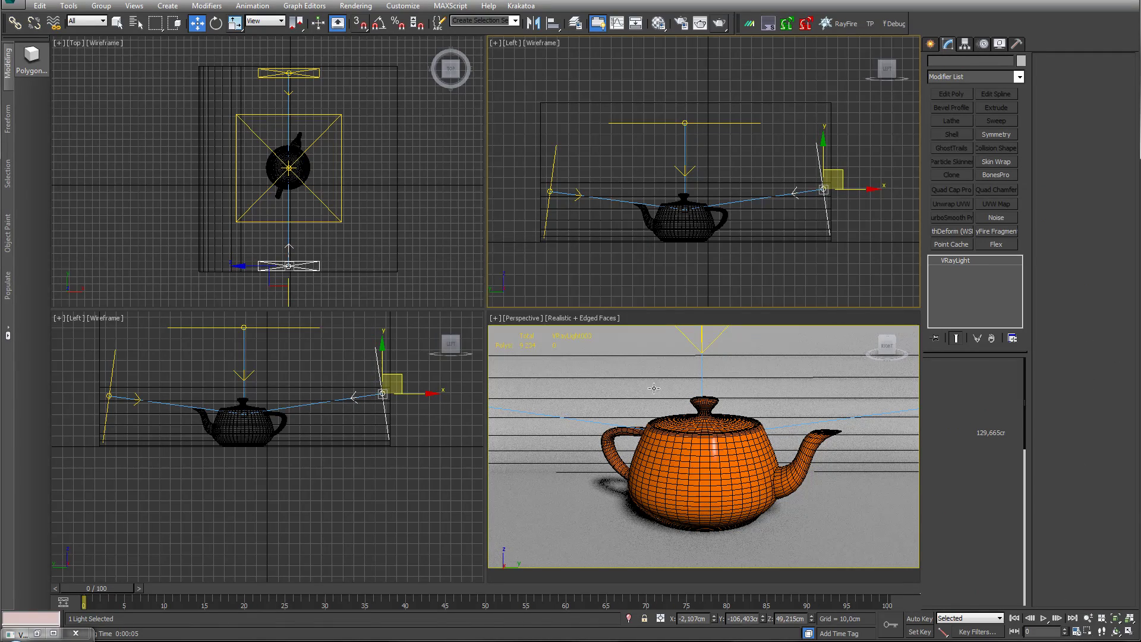
- Test render the perspective view with the overhead and two side lights, then close the frame buffer
{"action": "left_click", "coordinate": [732, 173]}
{"action": "left_click", "coordinate": [719, 23]}
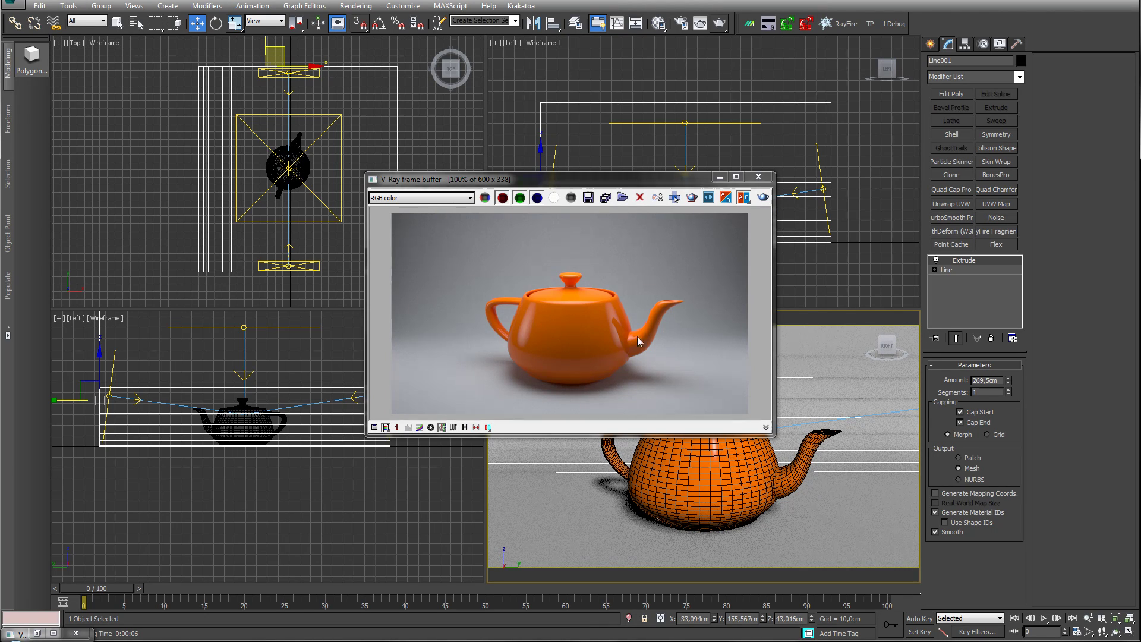
{"action": "left_click", "coordinate": [759, 177]}
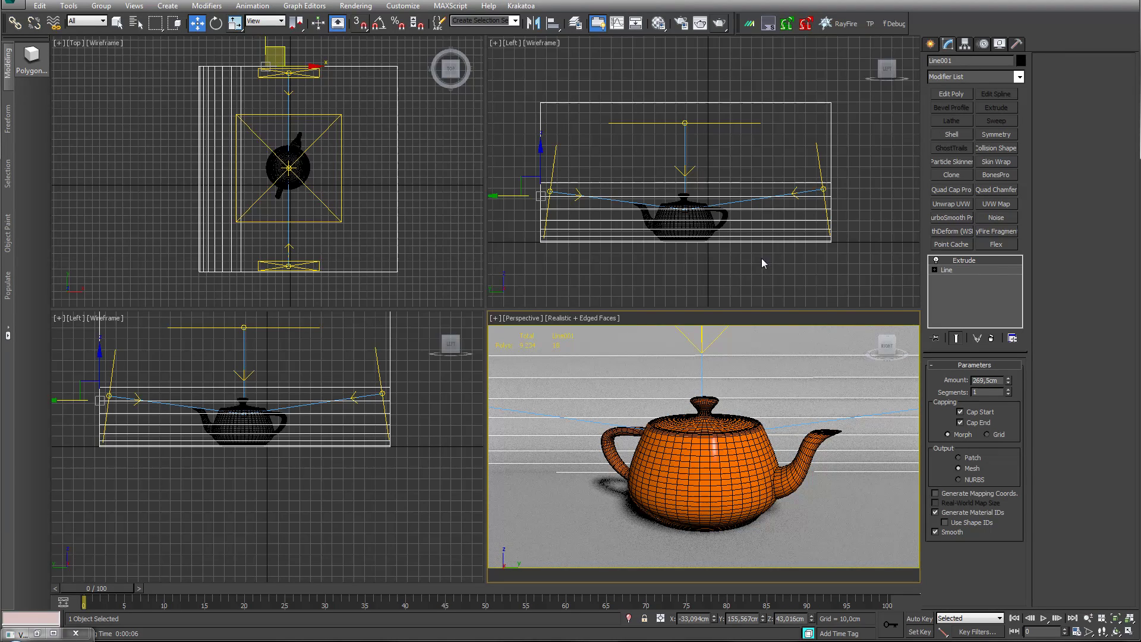
- Change the third sample slot's material to VRayMtl and make its diffuse colour black
{"action": "left_click", "coordinate": [658, 23]}
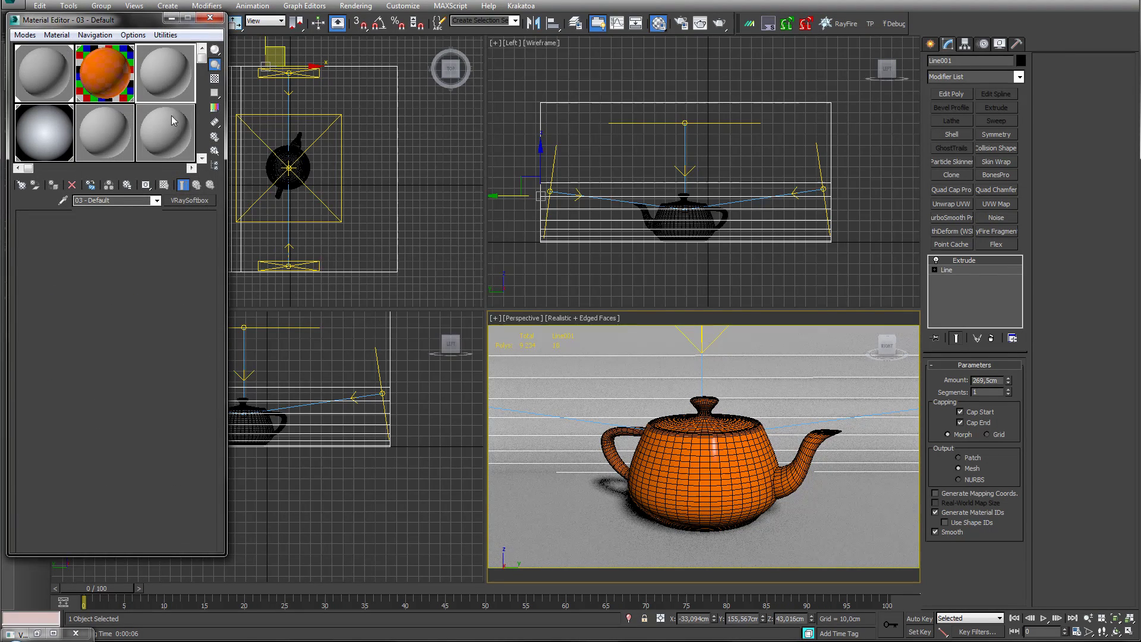
{"action": "left_click", "coordinate": [189, 200]}
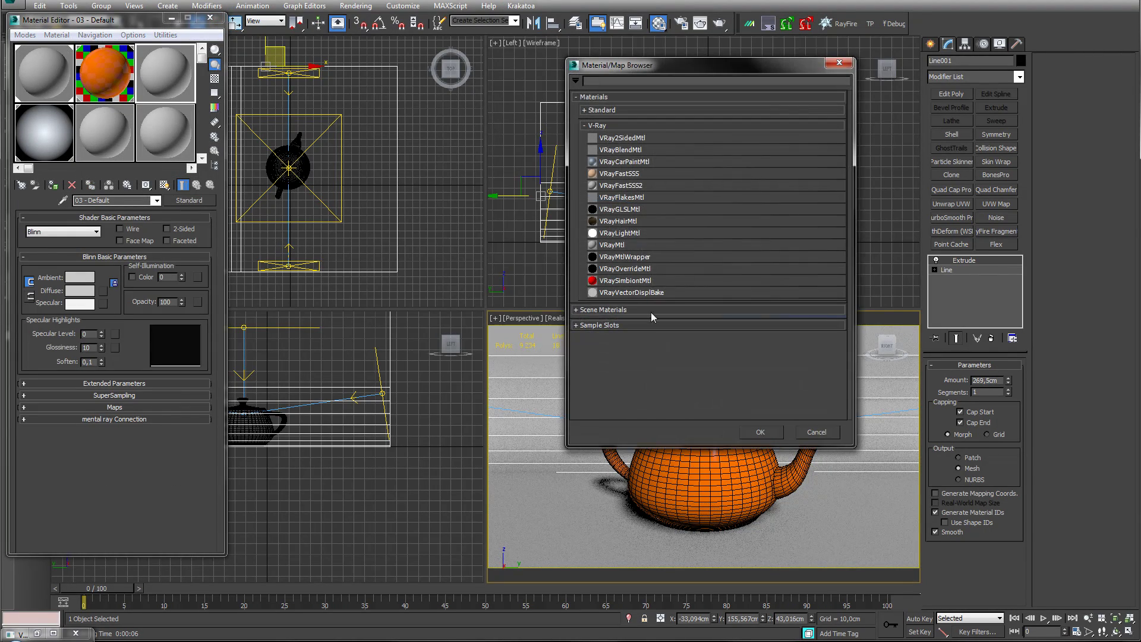
{"action": "double_click", "coordinate": [618, 244]}
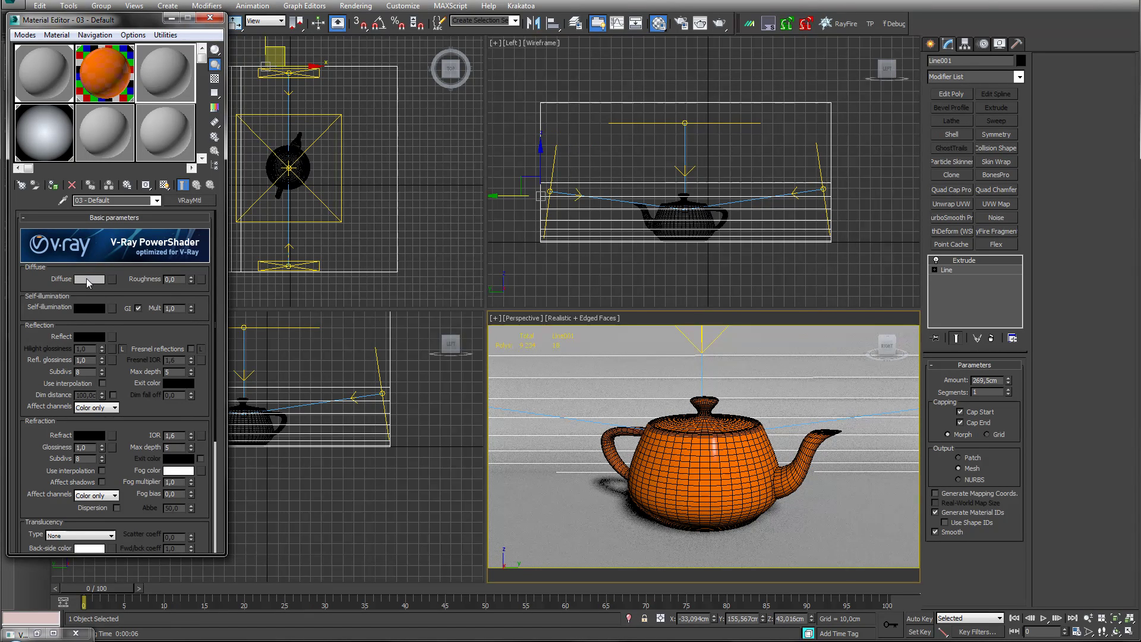
{"action": "left_click", "coordinate": [89, 279]}
{"action": "left_click_drag", "start_coordinate": [339, 35], "coordinate": [338, 116]}
{"action": "left_click", "coordinate": [434, 120]}
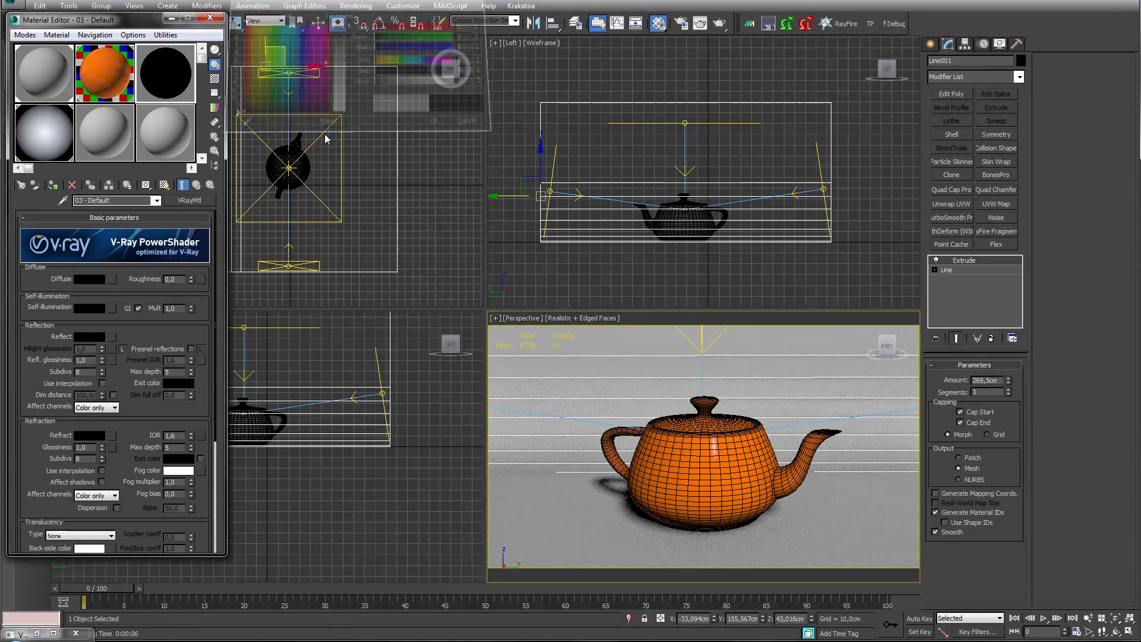
- Give the third-slot VRayMtl a white reflection colour and enable Fresnel reflections
{"action": "left_click", "coordinate": [89, 337]}
{"action": "left_click_drag", "start_coordinate": [341, 86], "coordinate": [339, 25]}
{"action": "left_click", "coordinate": [436, 122]}
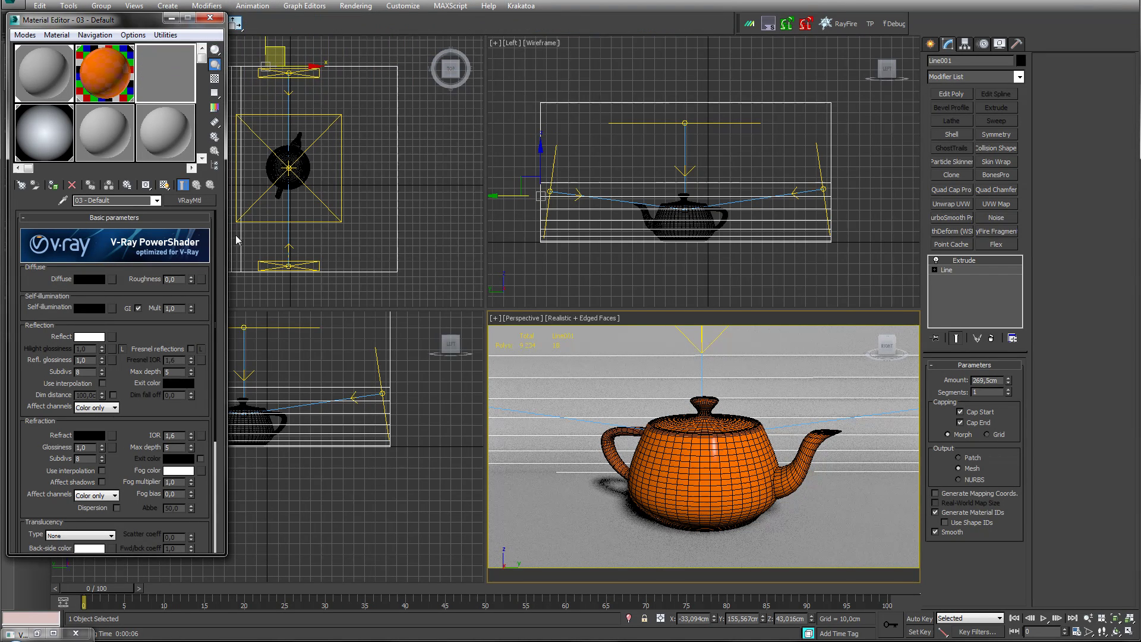
{"action": "left_click", "coordinate": [191, 349]}
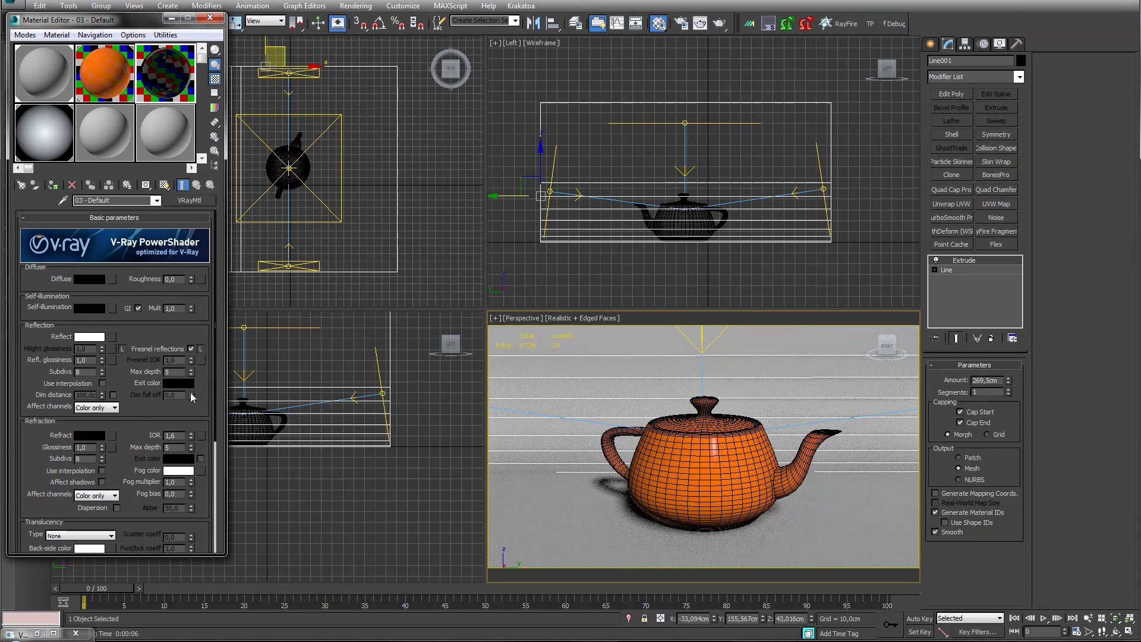
- Set the third-slot material's refraction colour to near-white at value 252 and its IOR to 1.5
{"action": "left_click", "coordinate": [89, 435]}
{"action": "left_click_drag", "start_coordinate": [380, 81], "coordinate": [454, 80]}
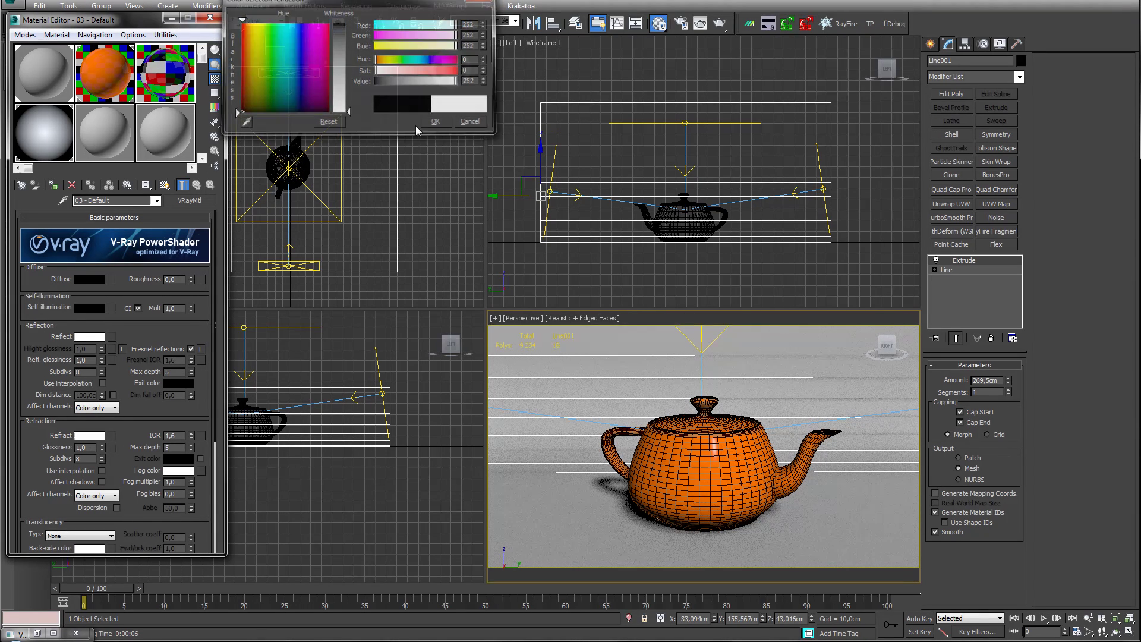
{"action": "left_click", "coordinate": [433, 122]}
{"action": "left_click_drag", "start_coordinate": [191, 436], "coordinate": [191, 447]}
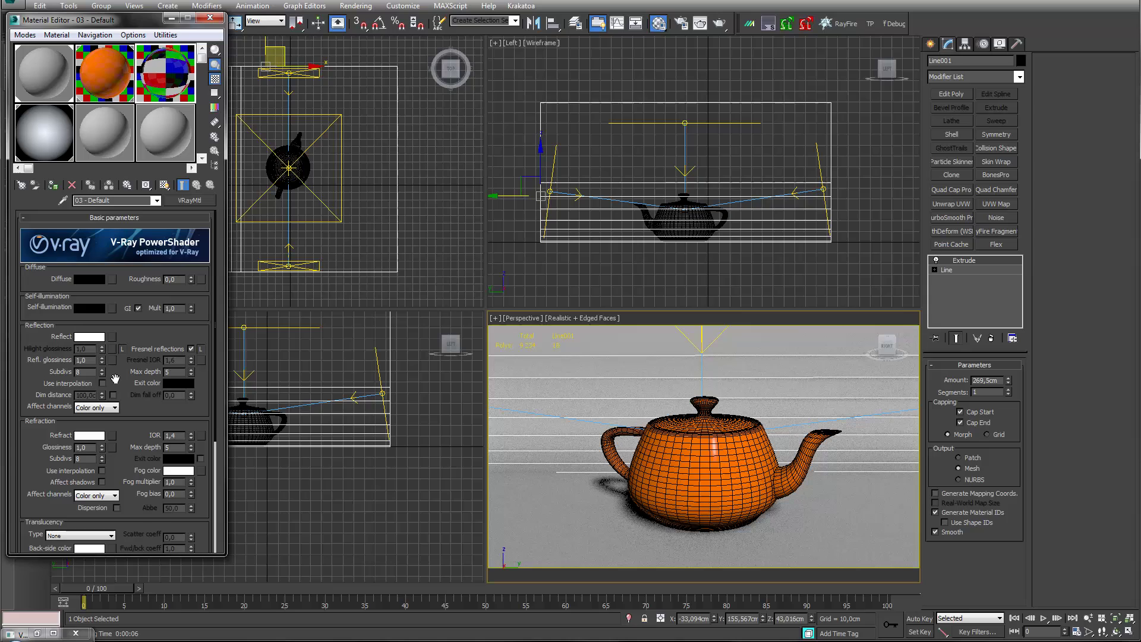
{"action": "left_click", "coordinate": [191, 433]}
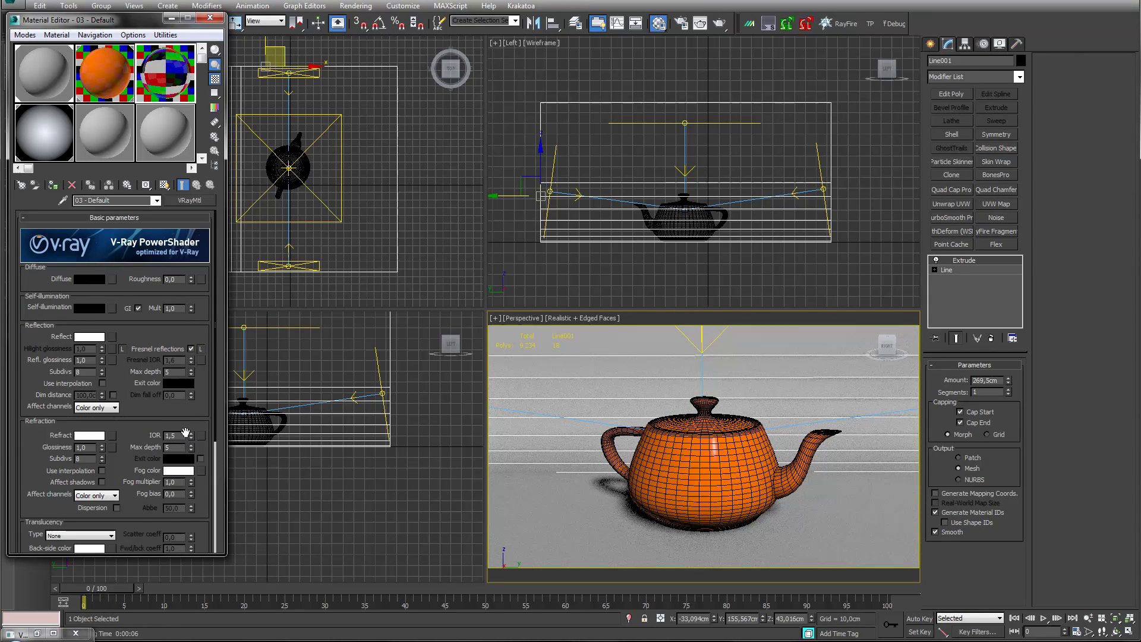
- Enable Affect shadows in the third-slot material's refraction and set its fog colour to a pale blue with hue 151
{"action": "left_click", "coordinate": [102, 482]}
{"action": "left_click", "coordinate": [178, 471]}
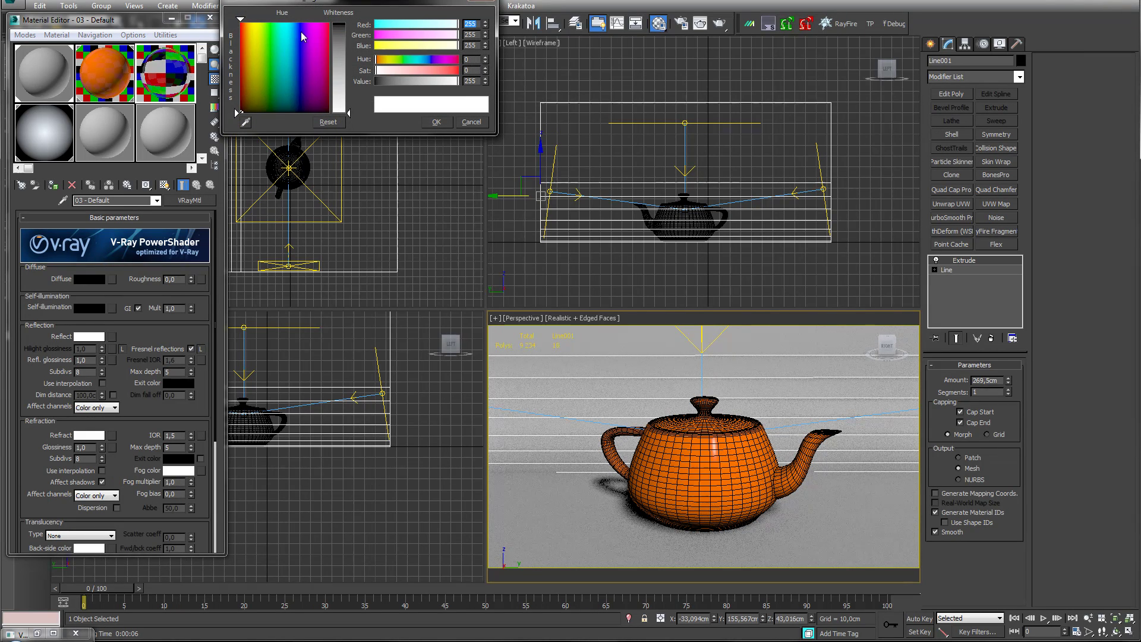
{"action": "left_click_drag", "start_coordinate": [287, 20], "coordinate": [292, 20]}
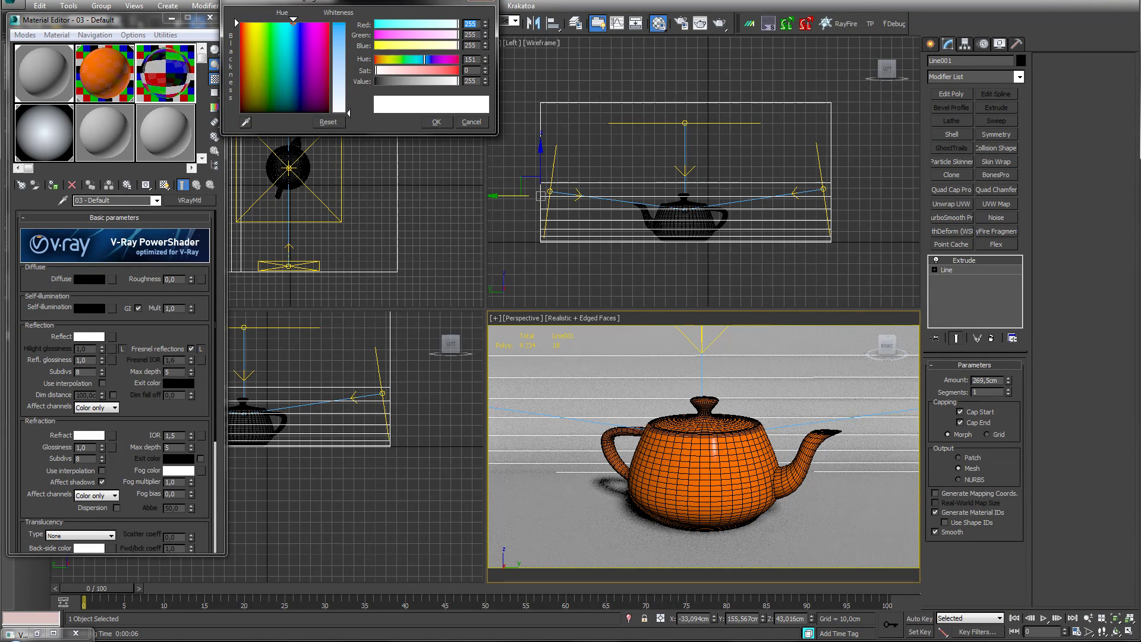
{"action": "left_click_drag", "start_coordinate": [348, 112], "coordinate": [346, 104]}
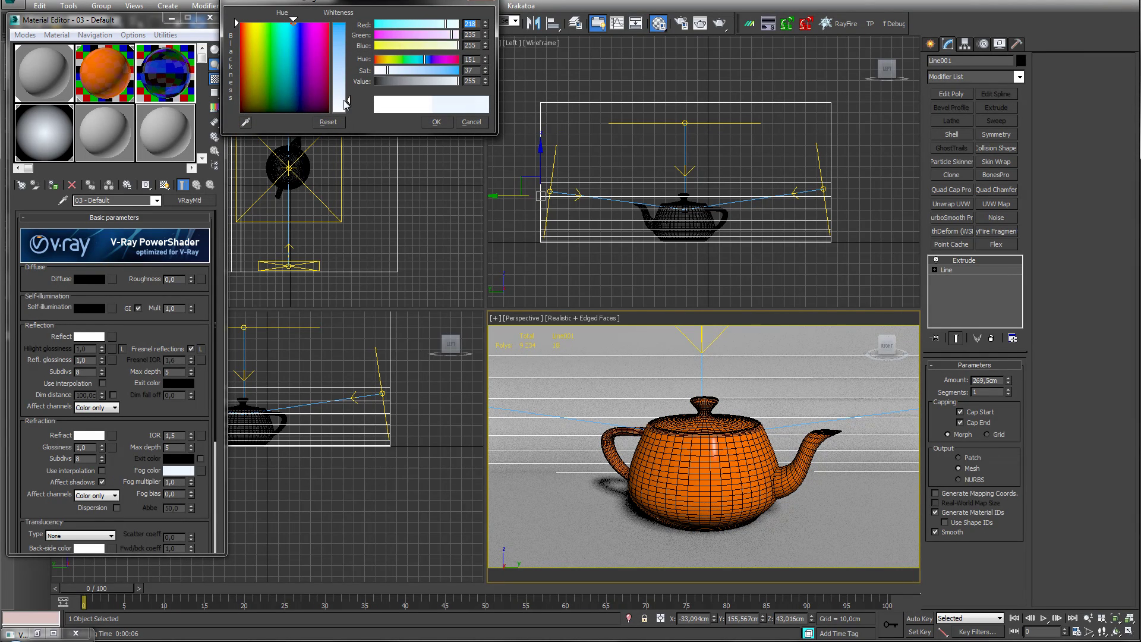
{"action": "left_click", "coordinate": [435, 122]}
- Open the enlarged preview of the third-slot material and set its fog multiplier to 0,1
{"action": "double_click", "coordinate": [173, 83]}
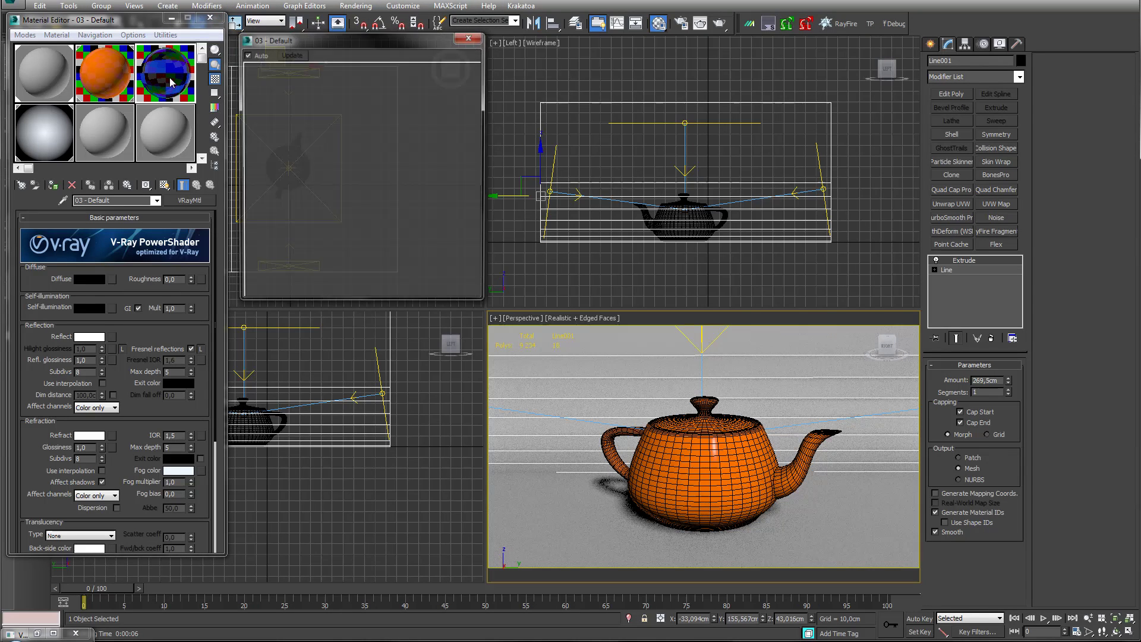
{"action": "left_click", "coordinate": [183, 481]}
{"action": "left_click_drag", "start_coordinate": [183, 482], "coordinate": [60, 484]}
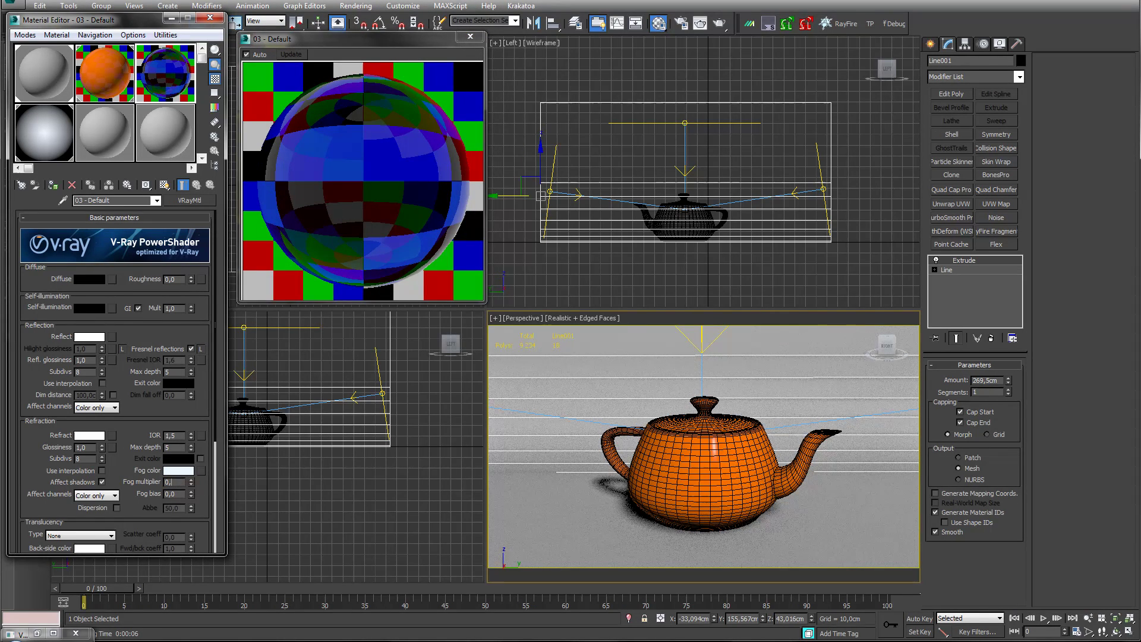
{"action": "key", "text": "Return"}
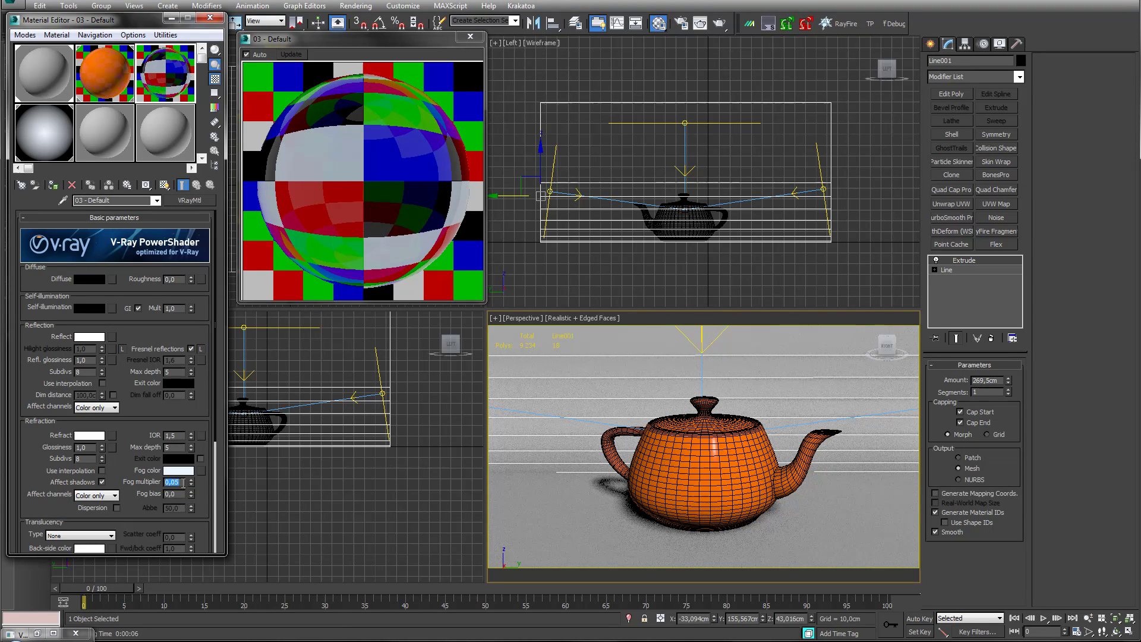
{"action": "type", "text": "0,1"}
{"action": "key", "text": "Return"}
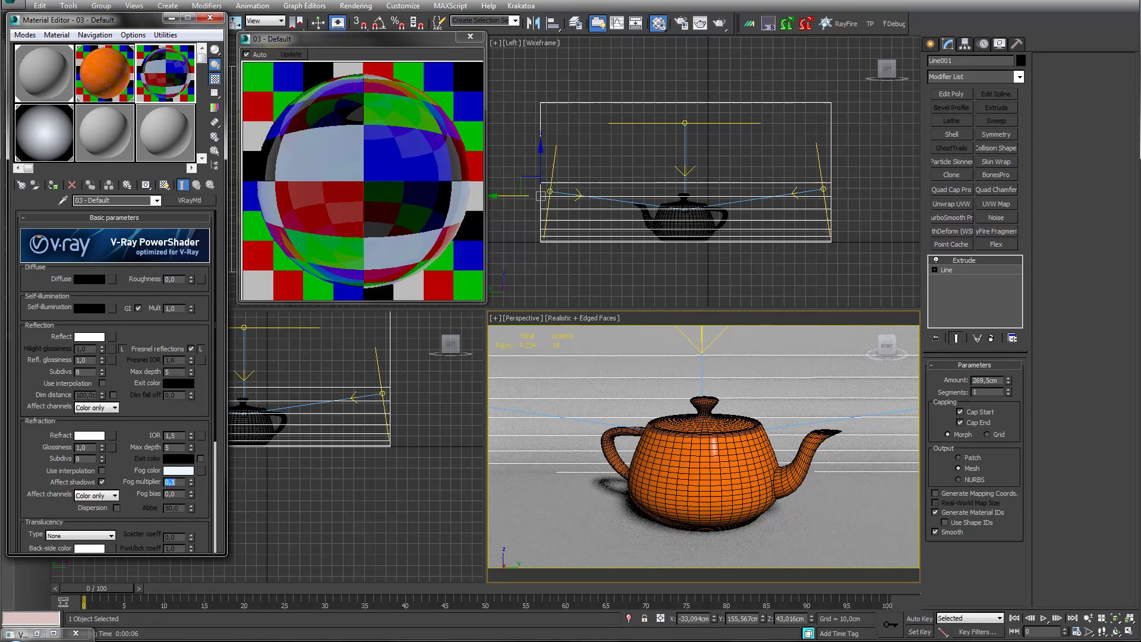
{"action": "left_click_drag", "start_coordinate": [135, 511], "coordinate": [127, 446]}
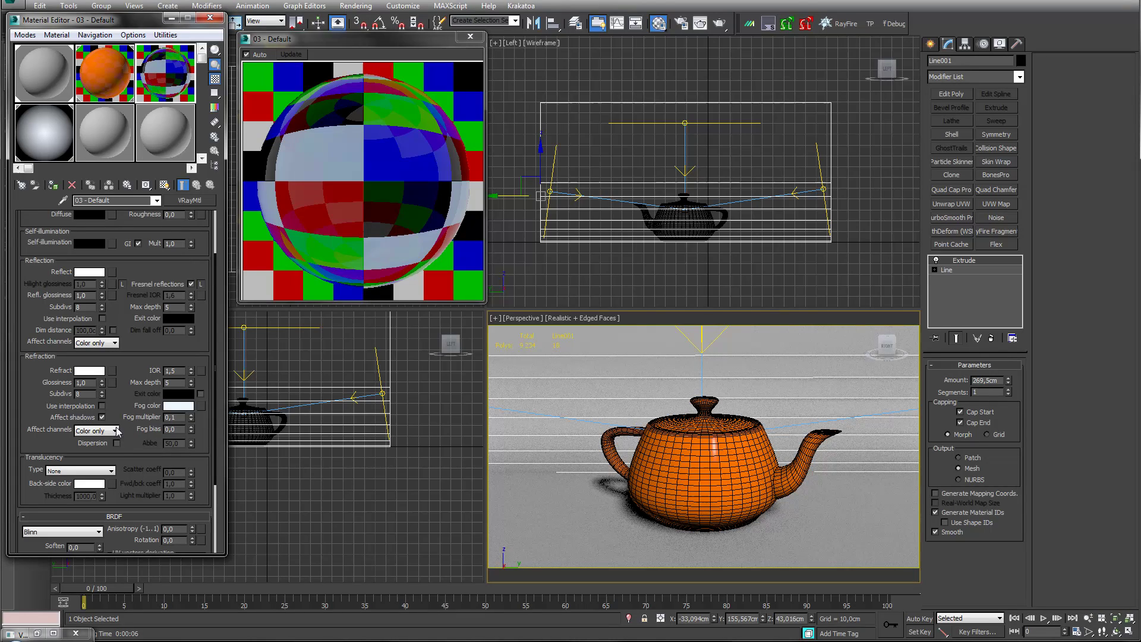
{"action": "left_click", "coordinate": [116, 430]}
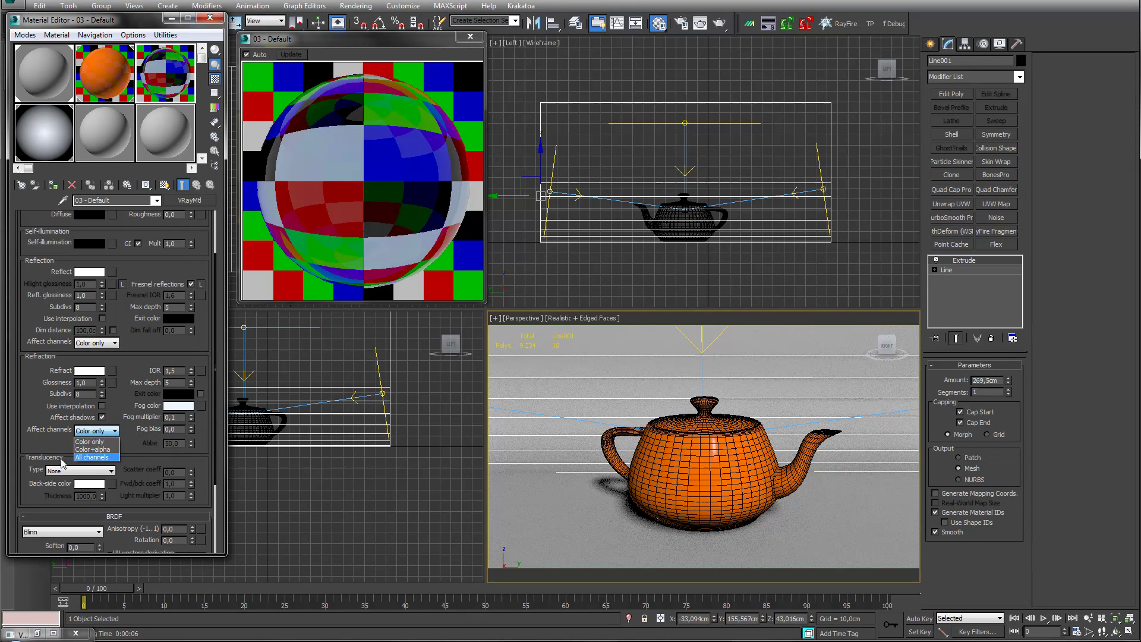
{"action": "left_click", "coordinate": [134, 433]}
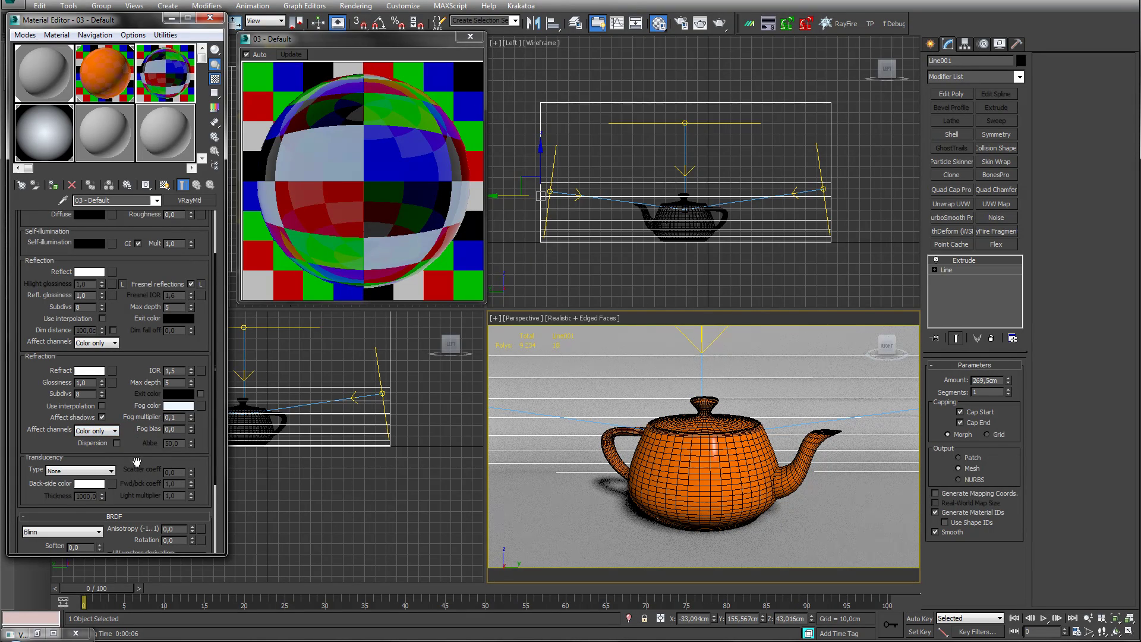
{"action": "left_click", "coordinate": [209, 17]}
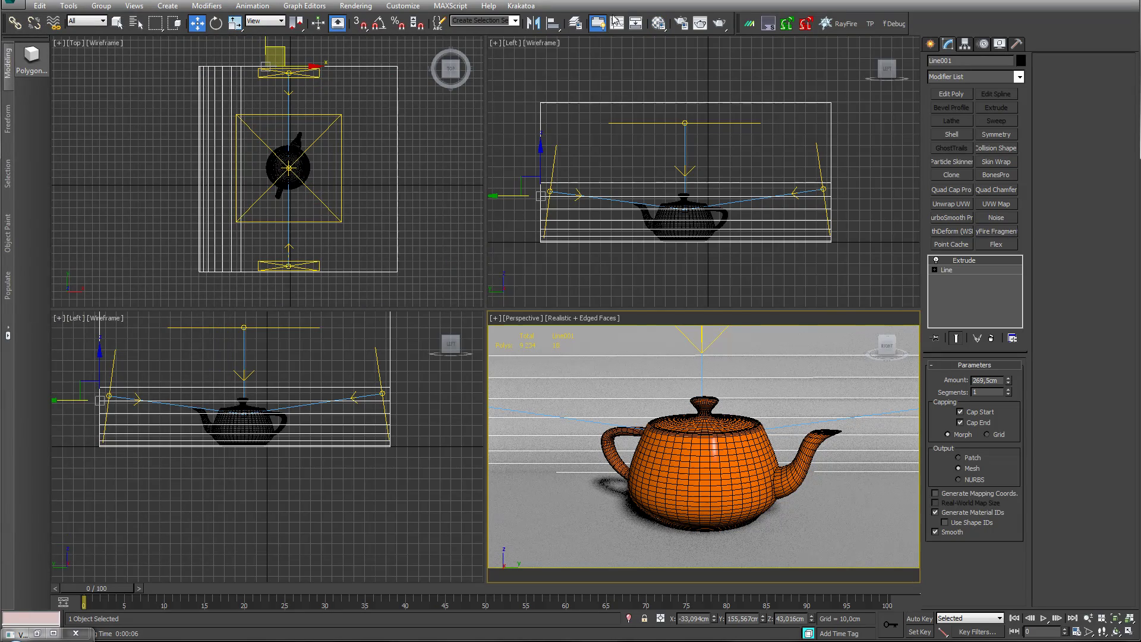
{"action": "left_click", "coordinate": [659, 23]}
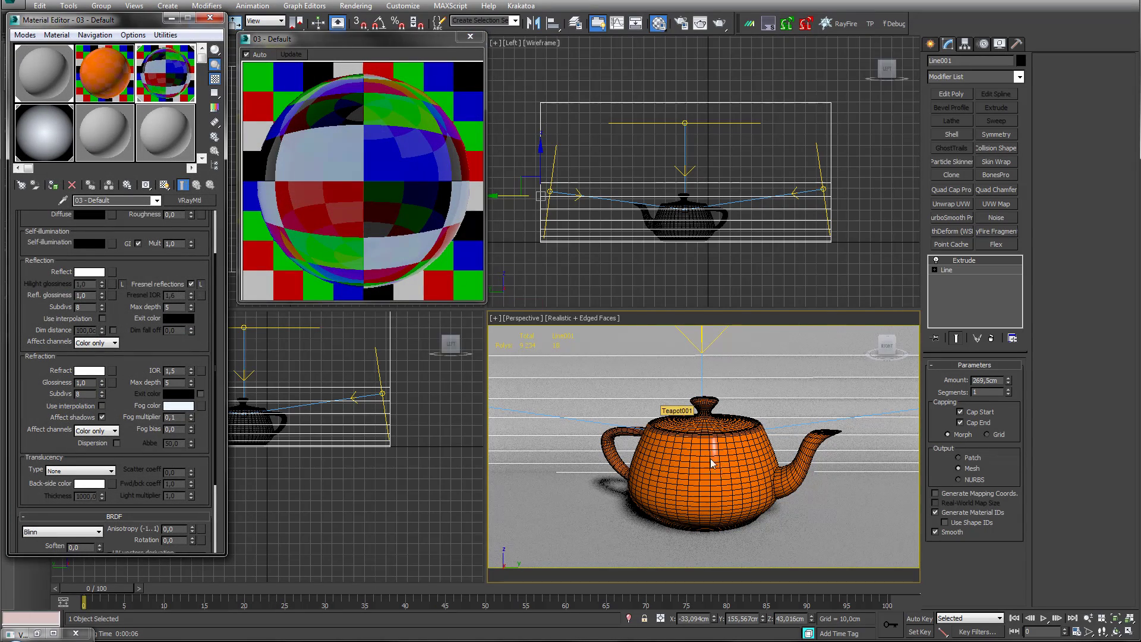
- Assign the third-slot glass material to the teapot, close the enlarged preview and test render the perspective view
{"action": "left_click_drag", "start_coordinate": [713, 463], "coordinate": [713, 463]}
{"action": "left_click", "coordinate": [470, 36]}
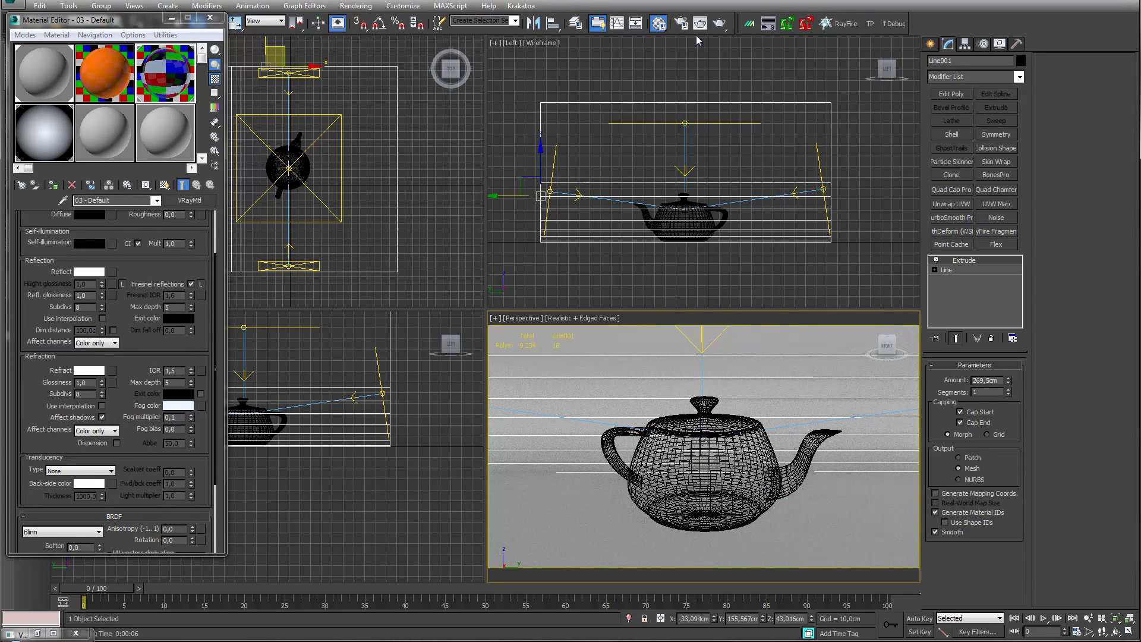
{"action": "left_click", "coordinate": [719, 23]}
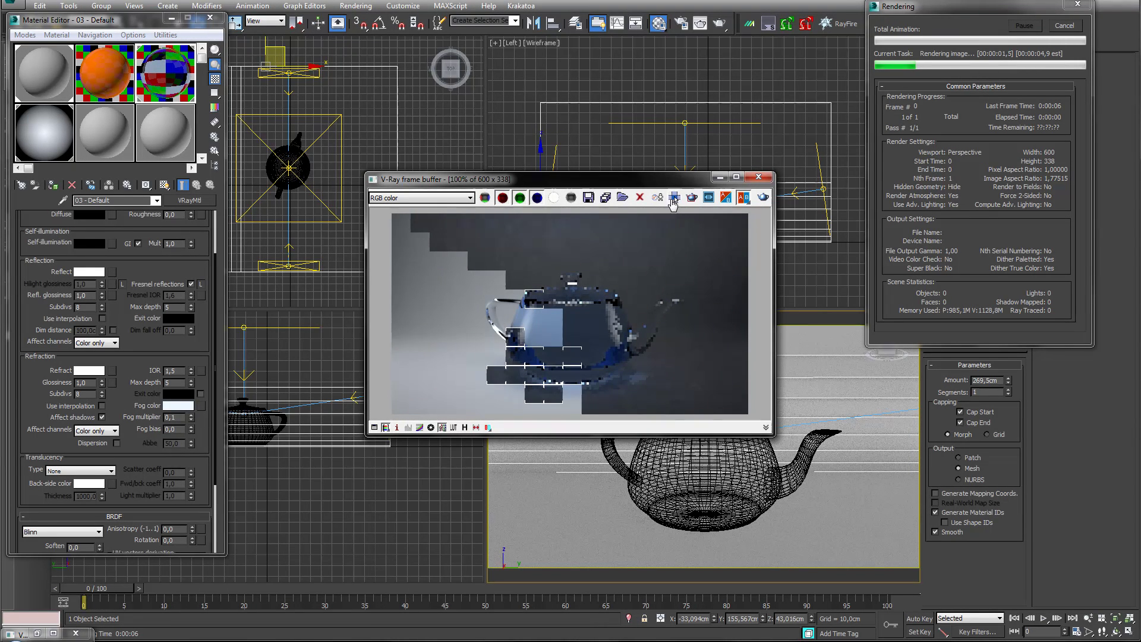
{"action": "left_click", "coordinate": [673, 200]}
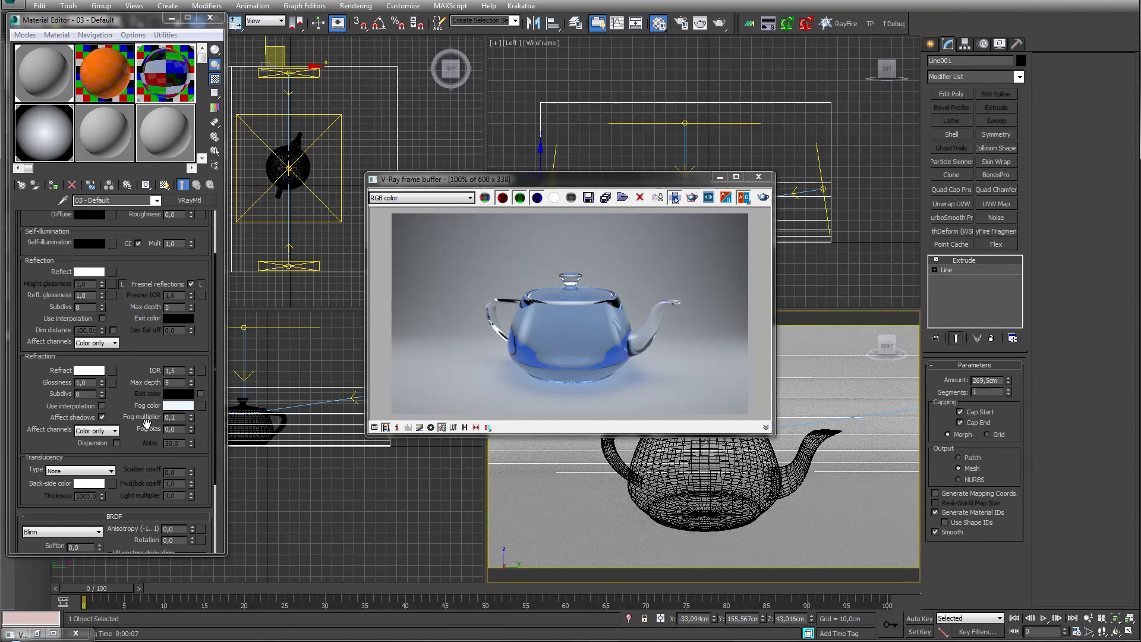
- Set the glass material's refraction max depth to 8 and test render again, then close the frame buffer
{"action": "left_click", "coordinate": [191, 380]}
{"action": "left_click", "coordinate": [191, 381]}
{"action": "left_click", "coordinate": [191, 381]}
{"action": "left_click", "coordinate": [761, 199]}
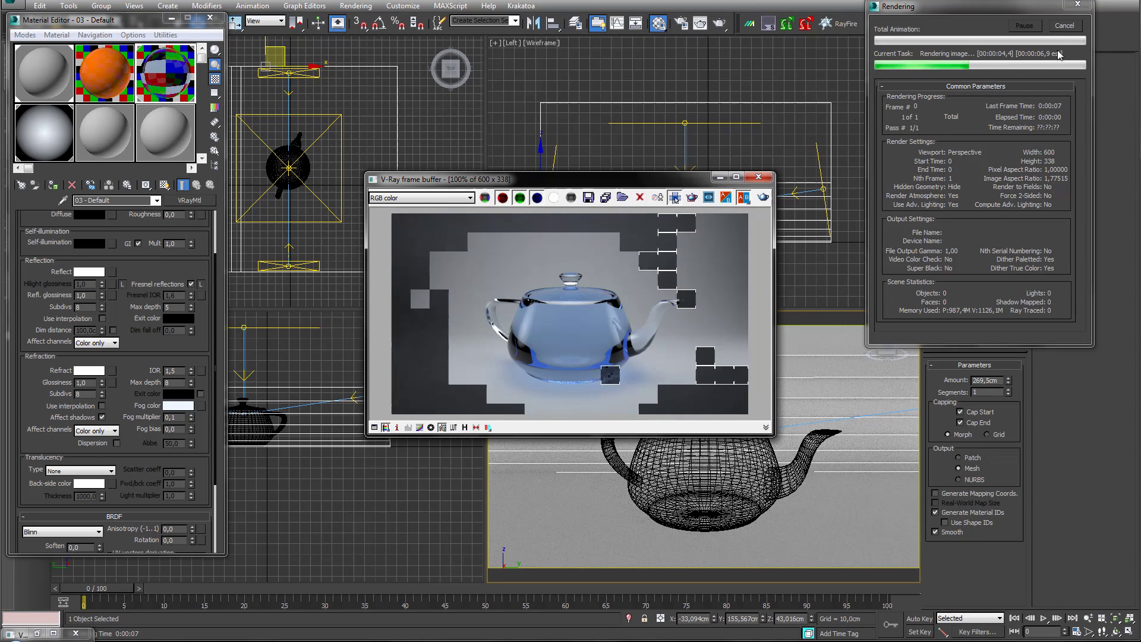
{"action": "left_click", "coordinate": [762, 179]}
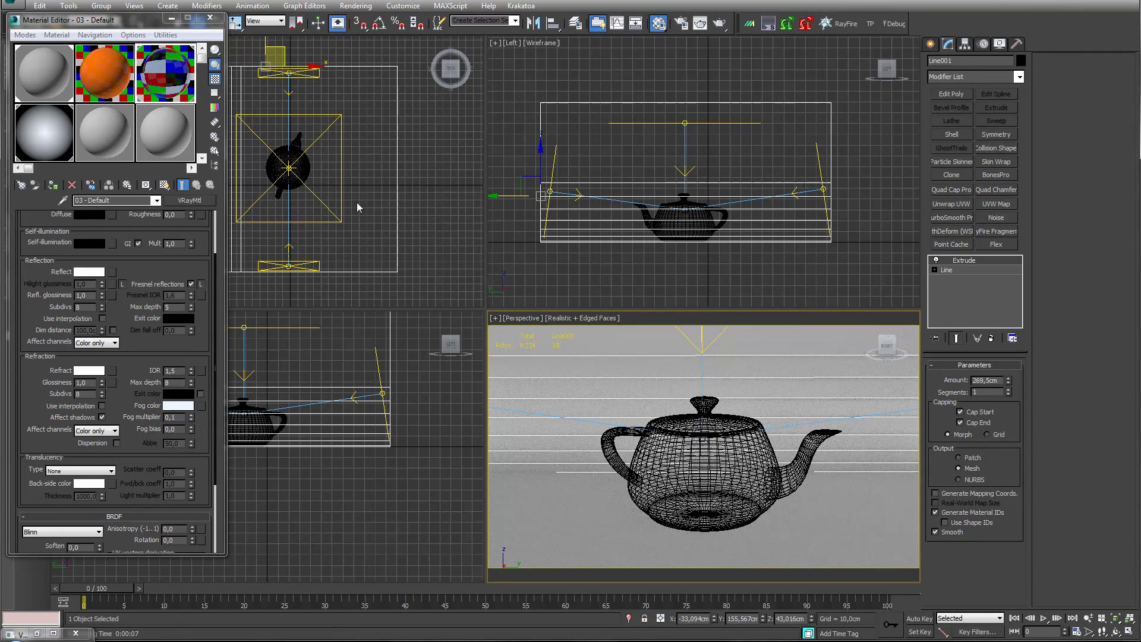
- Create a plane VRayLight over the teapot in the Left view, about 34,4 cm half-length by 16,3 cm half-width
{"action": "middle_click_drag", "start_coordinate": [356, 202], "coordinate": [470, 164]}
{"action": "middle_click_drag", "start_coordinate": [332, 416], "coordinate": [394, 425]}
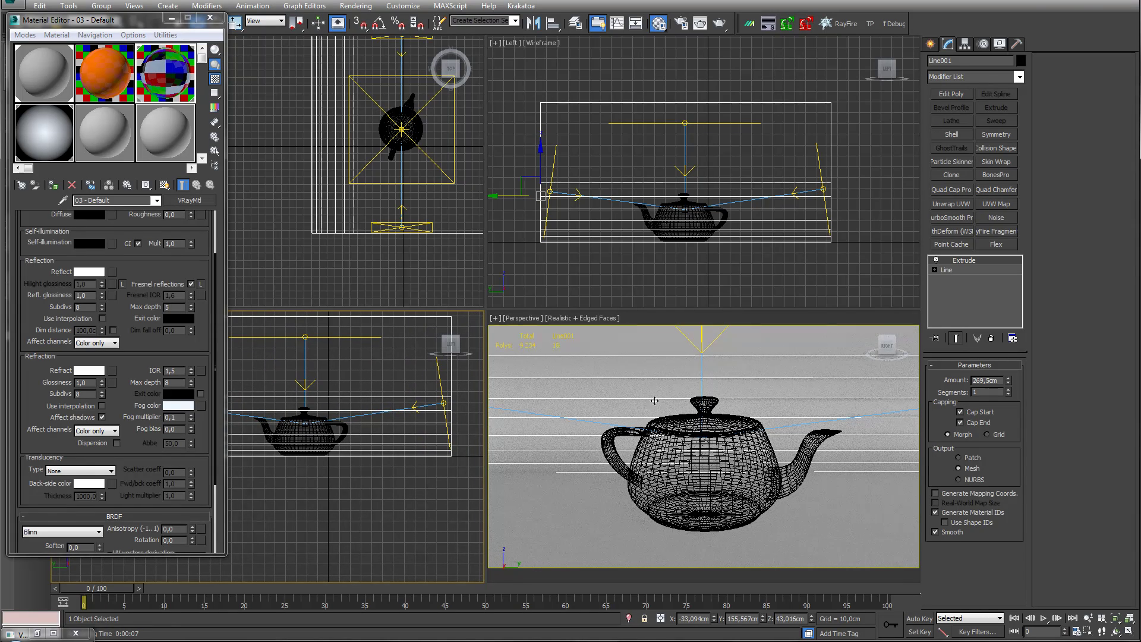
{"action": "key", "text": "x"}
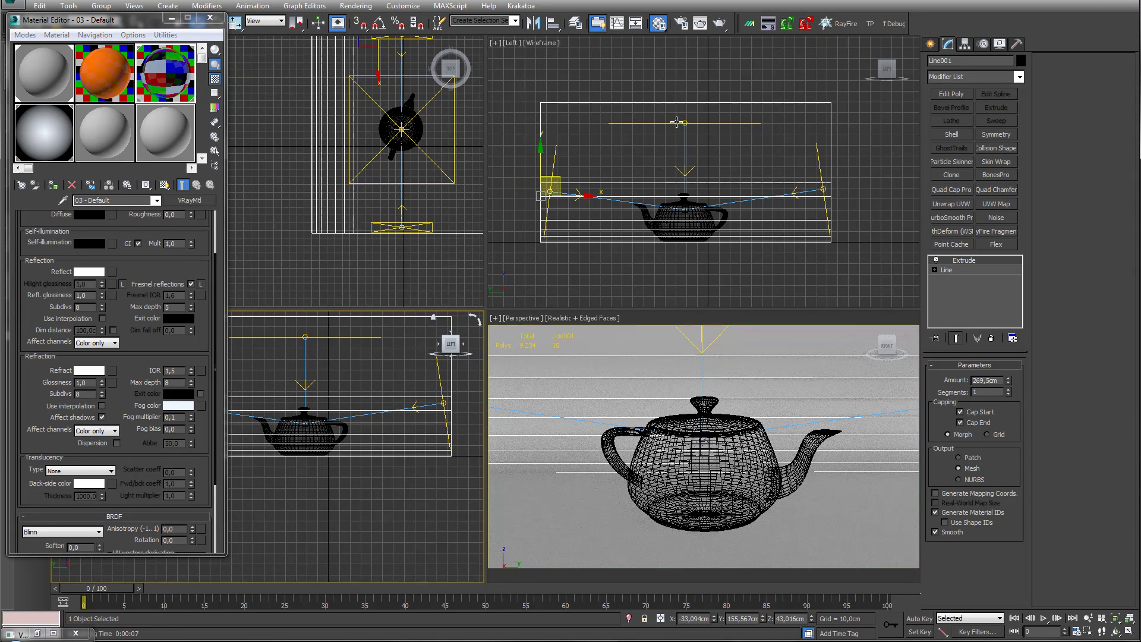
{"action": "left_click", "coordinate": [930, 44]}
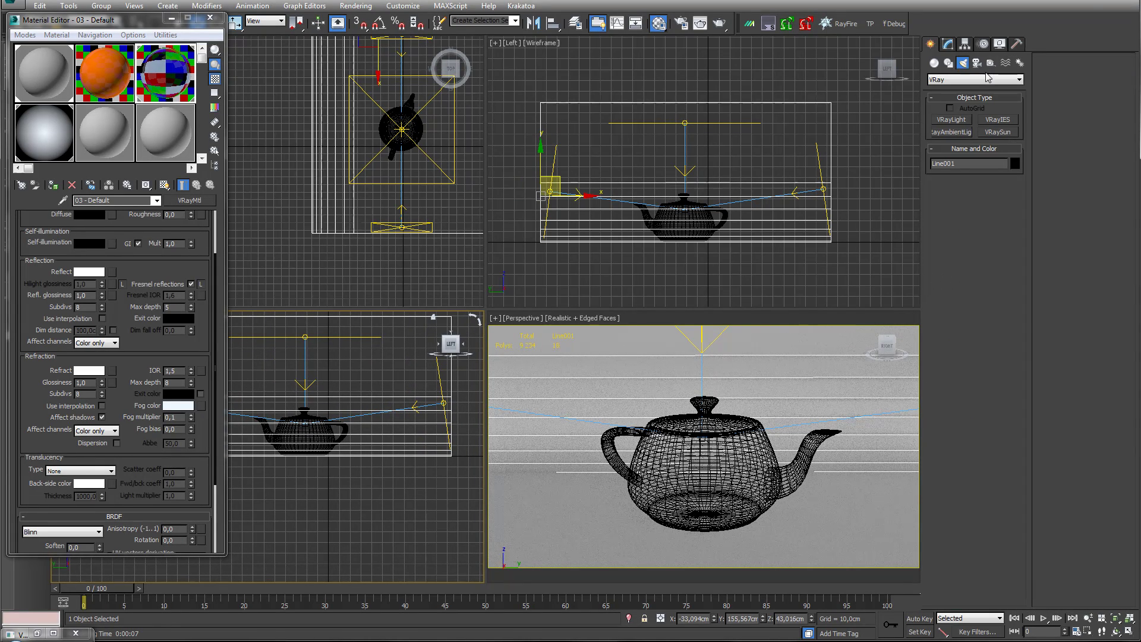
{"action": "left_click", "coordinate": [974, 79]}
{"action": "left_click", "coordinate": [950, 101]}
{"action": "left_click", "coordinate": [951, 119]}
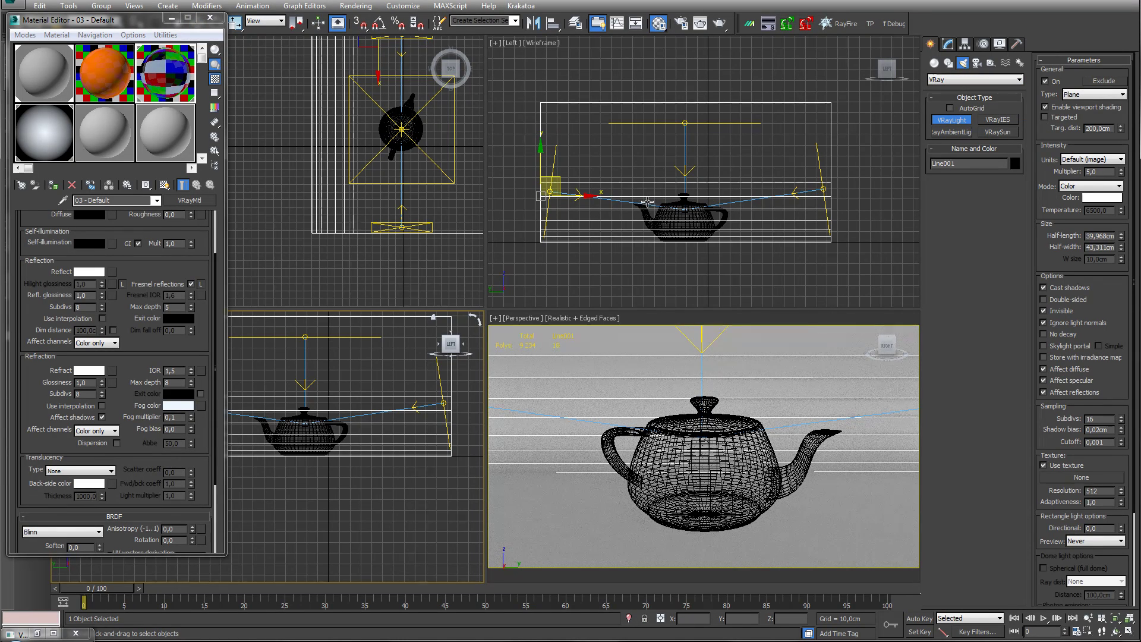
{"action": "left_click_drag", "start_coordinate": [648, 202], "coordinate": [721, 236]}
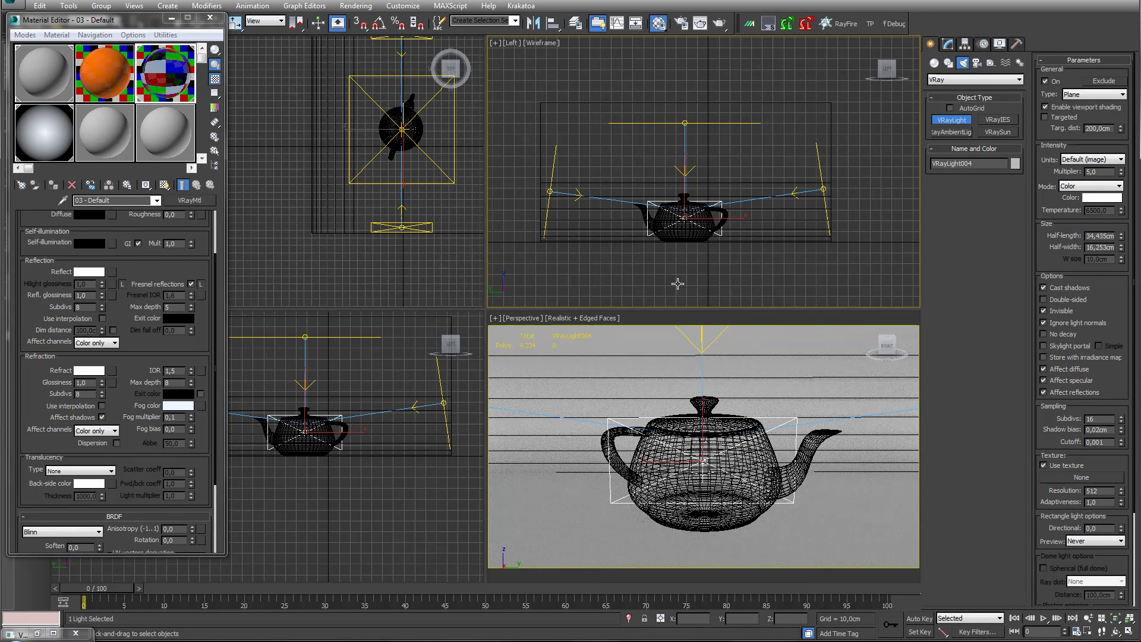
- Move the new plane light behind the teapot and rotate it 180 degrees with angle snap so it faces the backdrop
{"action": "scroll", "coordinate": [386, 119], "scroll_direction": "up", "scroll_amount": 3}
{"action": "key", "text": "w"}
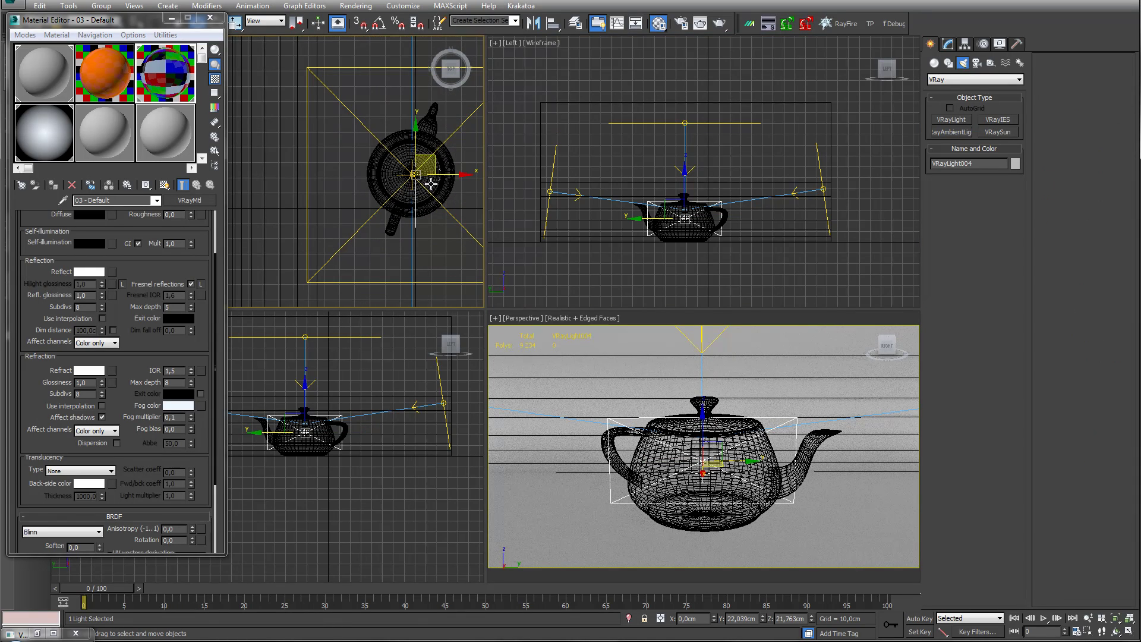
{"action": "left_click_drag", "start_coordinate": [446, 176], "coordinate": [379, 178]}
{"action": "key", "text": "e"}
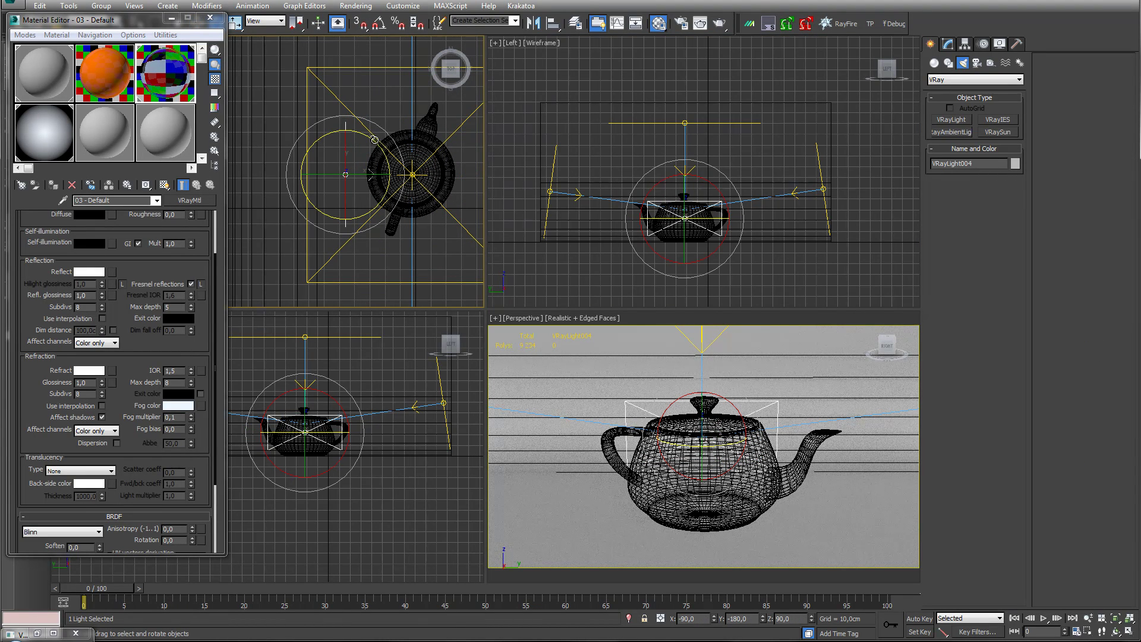
{"action": "left_click", "coordinate": [379, 24]}
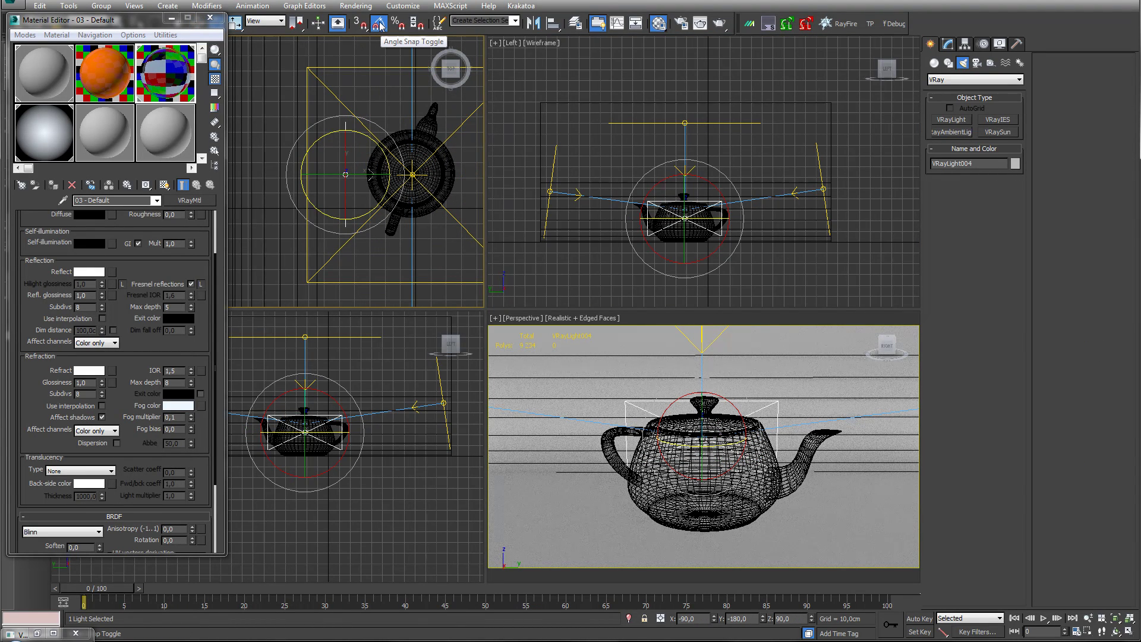
{"action": "left_click_drag", "start_coordinate": [383, 146], "coordinate": [435, 243]}
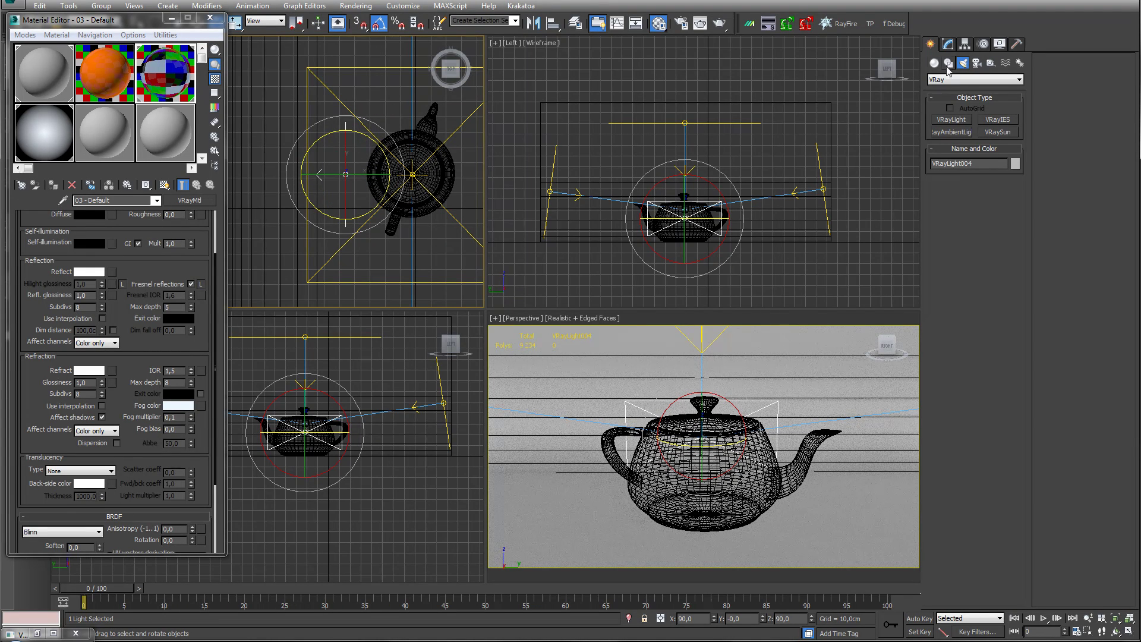
- Check the new light's options and test render the perspective view, then close the frame buffer and the Material Editor
{"action": "left_click", "coordinate": [951, 44]}
{"action": "scroll", "coordinate": [957, 416], "scroll_direction": "down", "scroll_amount": 5}
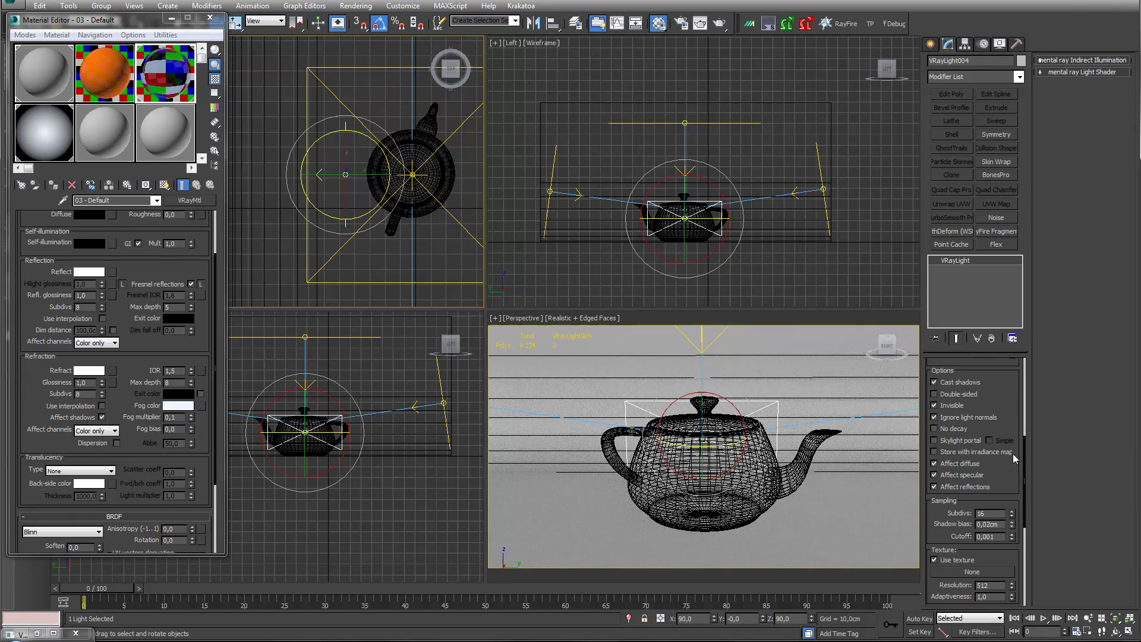
{"action": "left_click", "coordinate": [719, 24]}
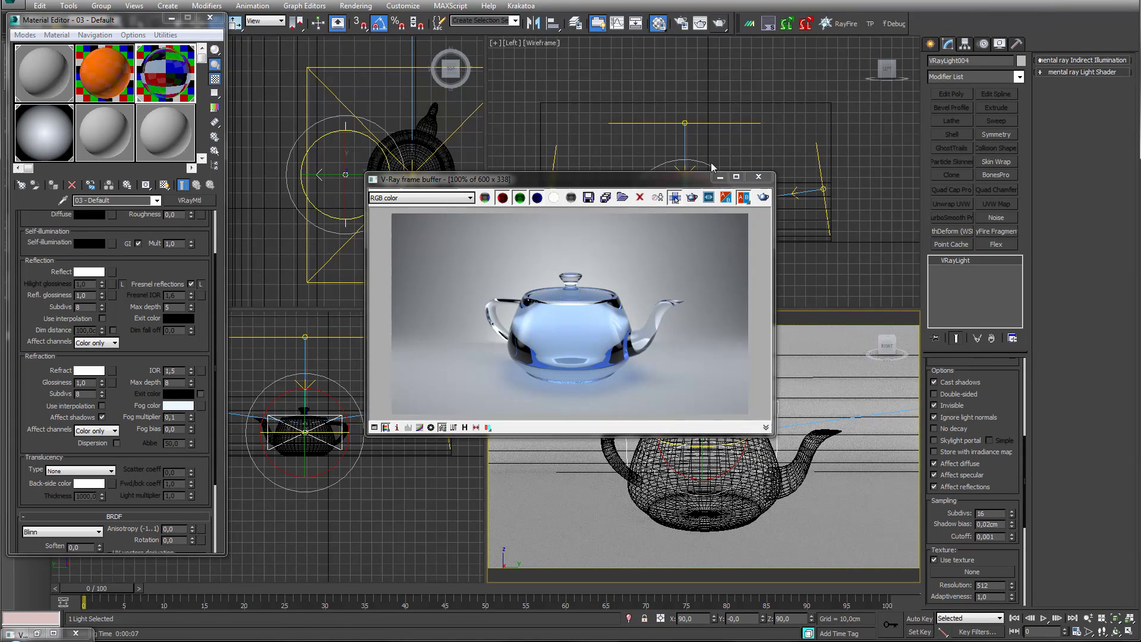
{"action": "left_click", "coordinate": [759, 178]}
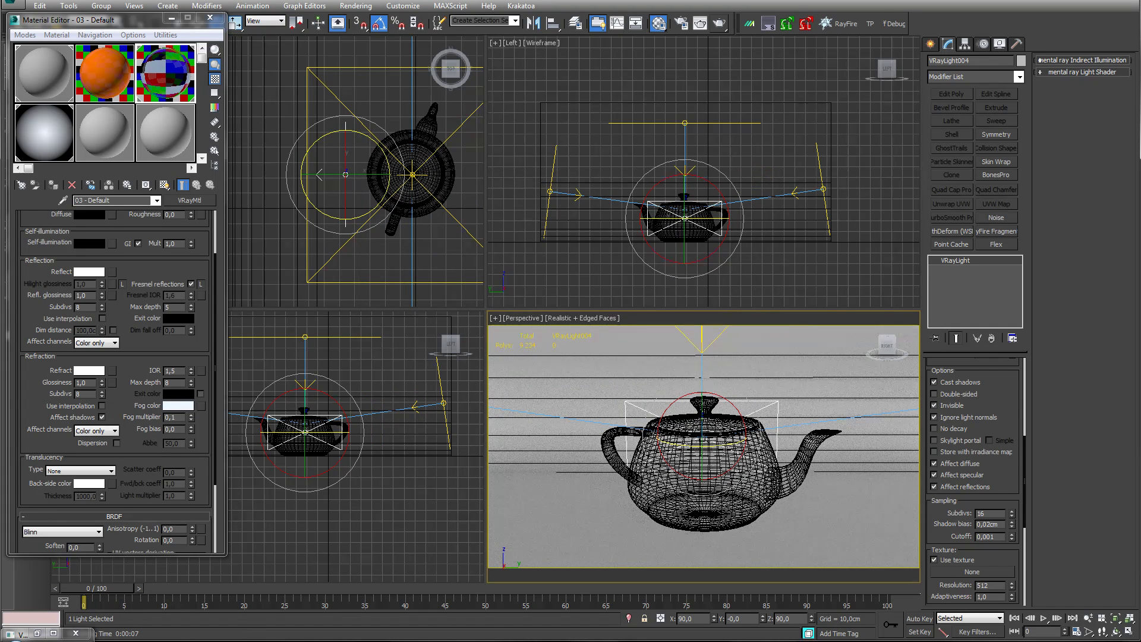
{"action": "left_click", "coordinate": [210, 17]}
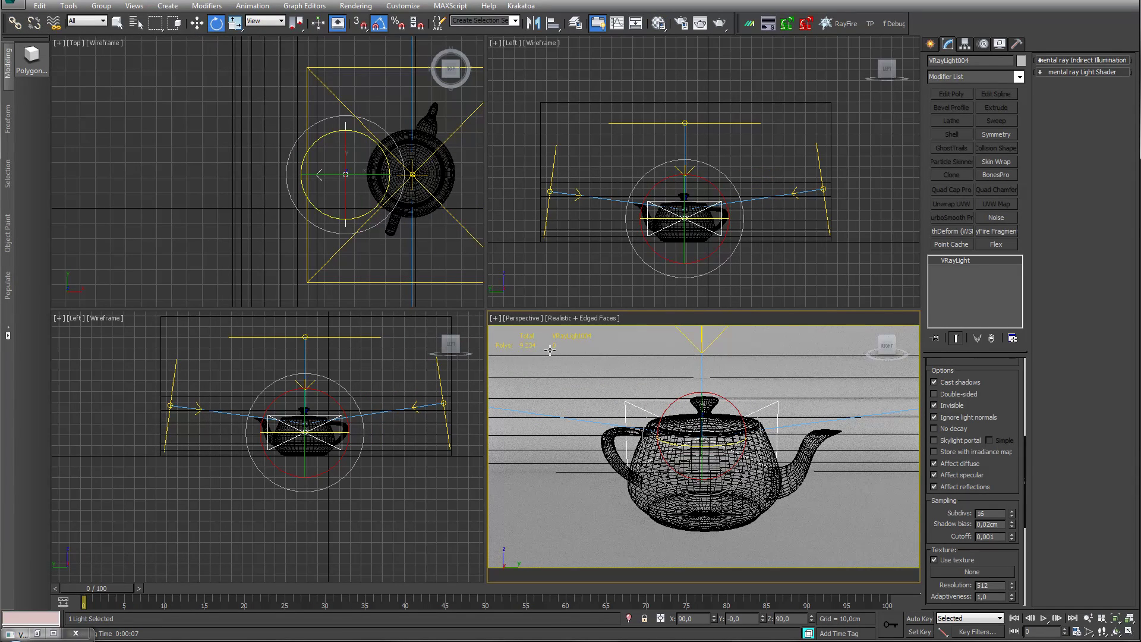